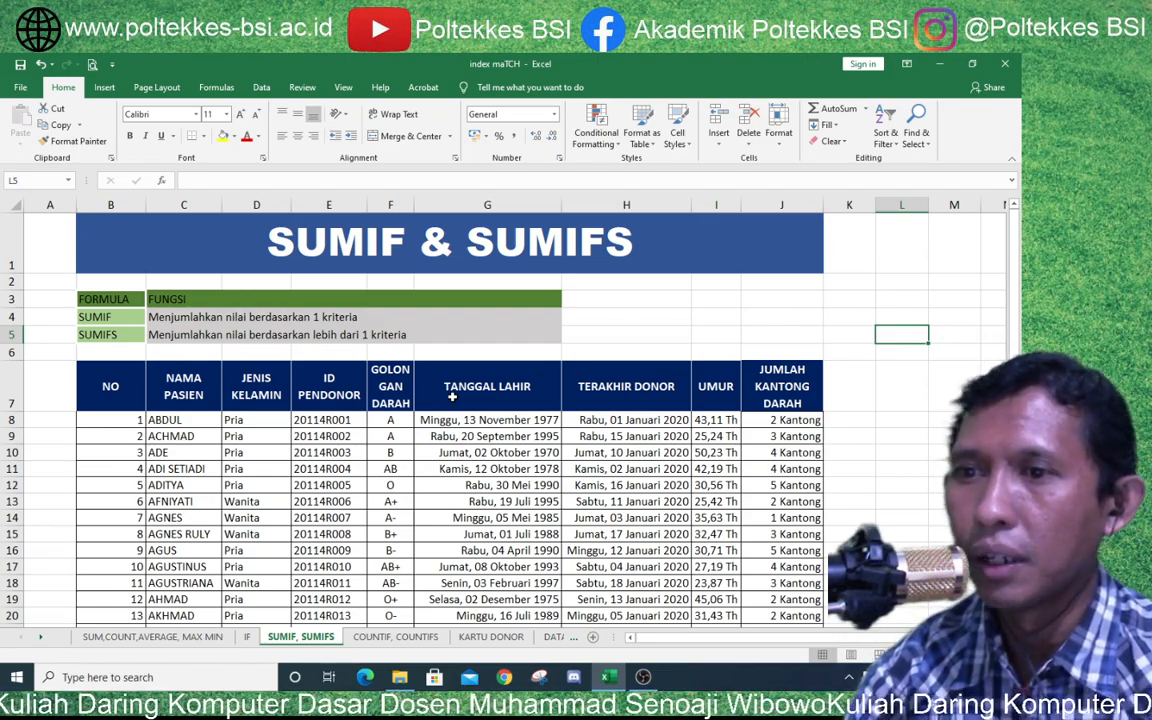
View the SUM,COUNT,AVERAGE, MAX MIN and IF sheets, and slightly widen column B on the SUMIF, SUMIFS sheet
{"action": "left_click", "coordinate": [152, 637]}
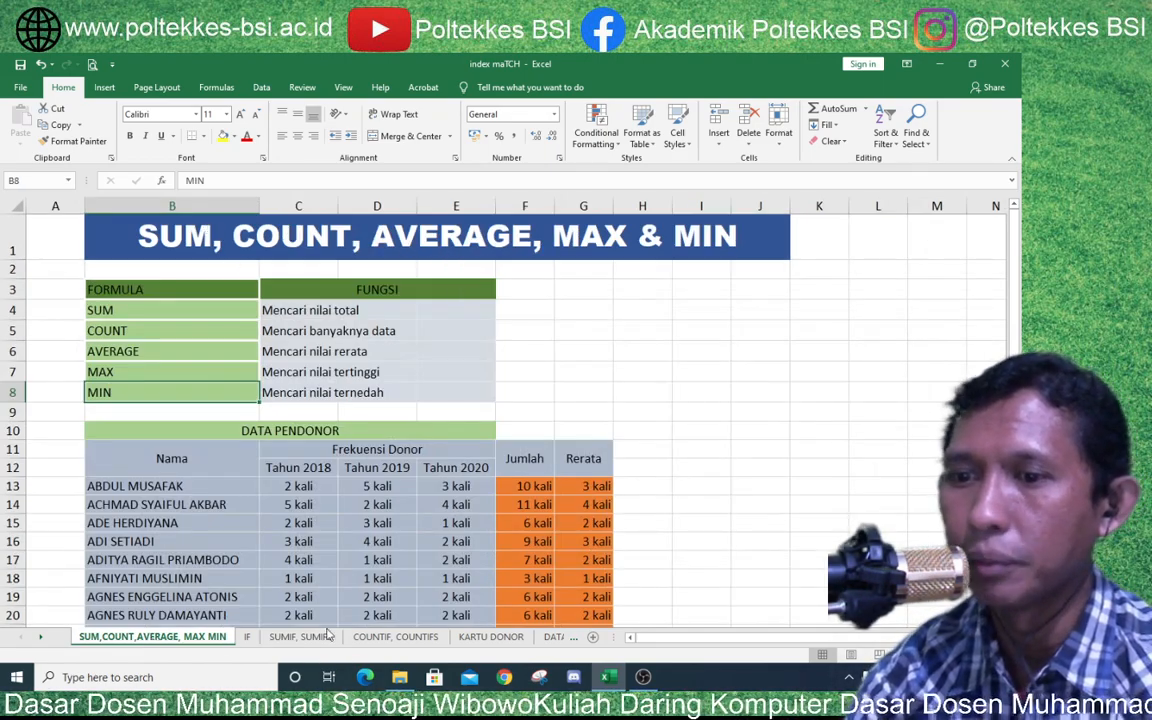
{"action": "left_click", "coordinate": [248, 637]}
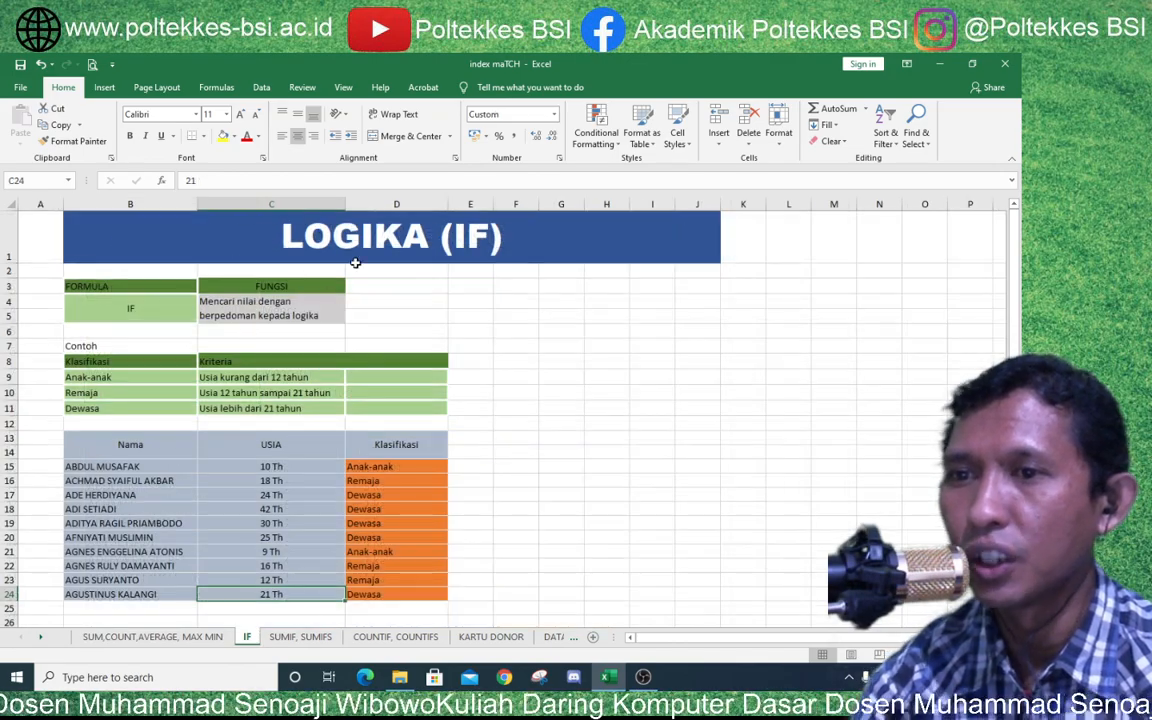
{"action": "left_click", "coordinate": [300, 637]}
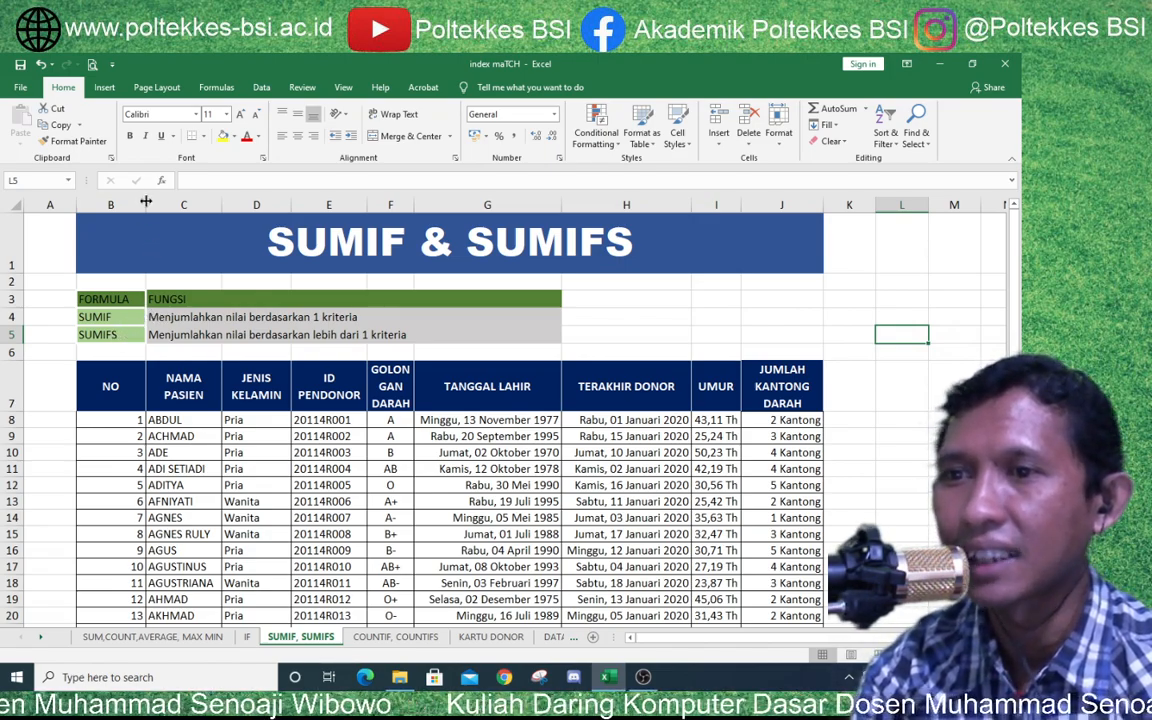
{"action": "left_click_drag", "start_coordinate": [146, 202], "coordinate": [151, 202]}
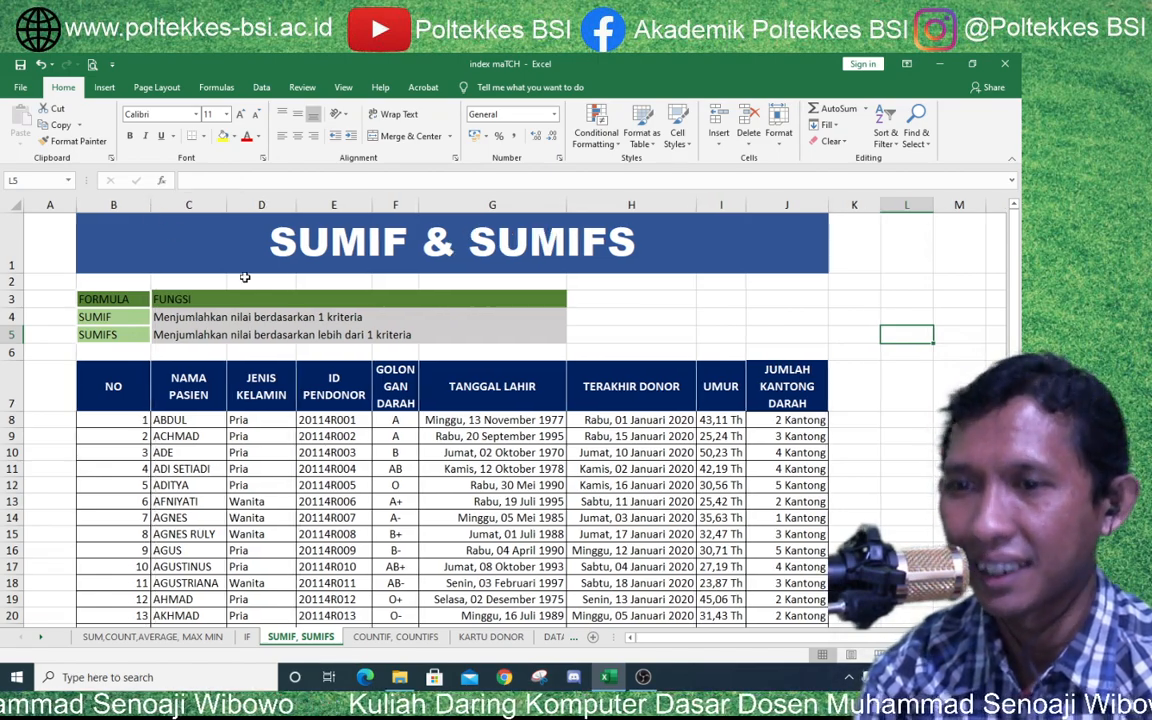
Examine the SUMIF and SUMIFS entries in B4:B5 and their function descriptions in column C
{"action": "left_click", "coordinate": [95, 316]}
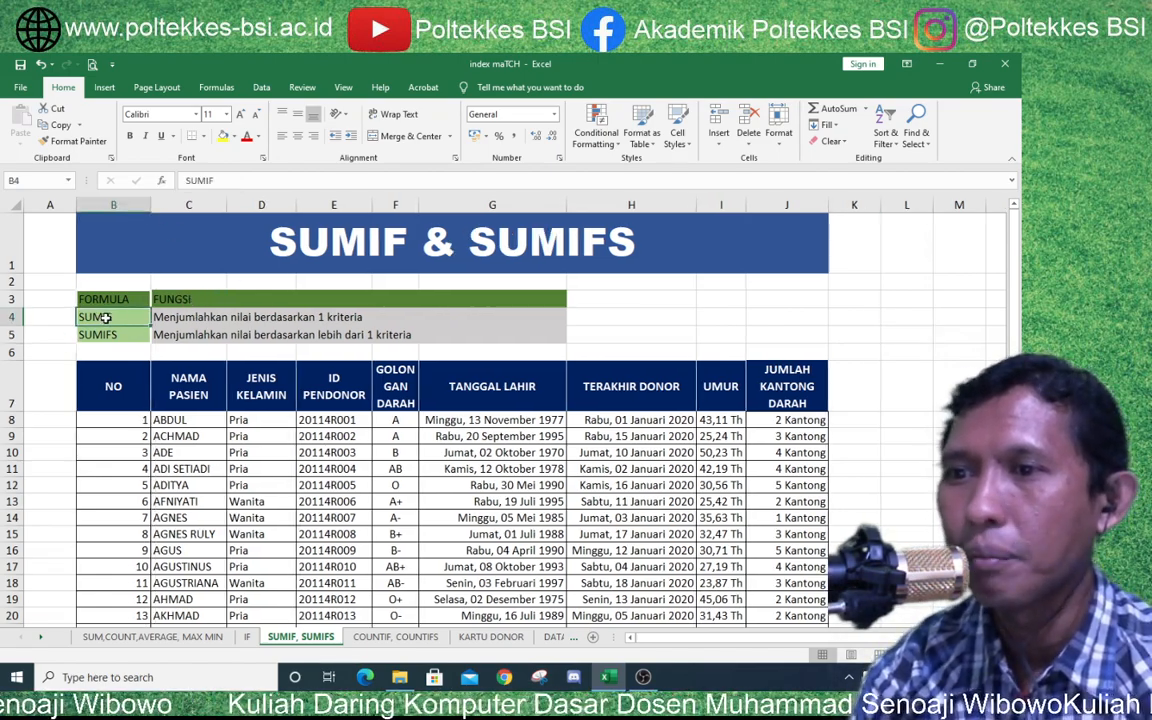
{"action": "left_click", "coordinate": [177, 321]}
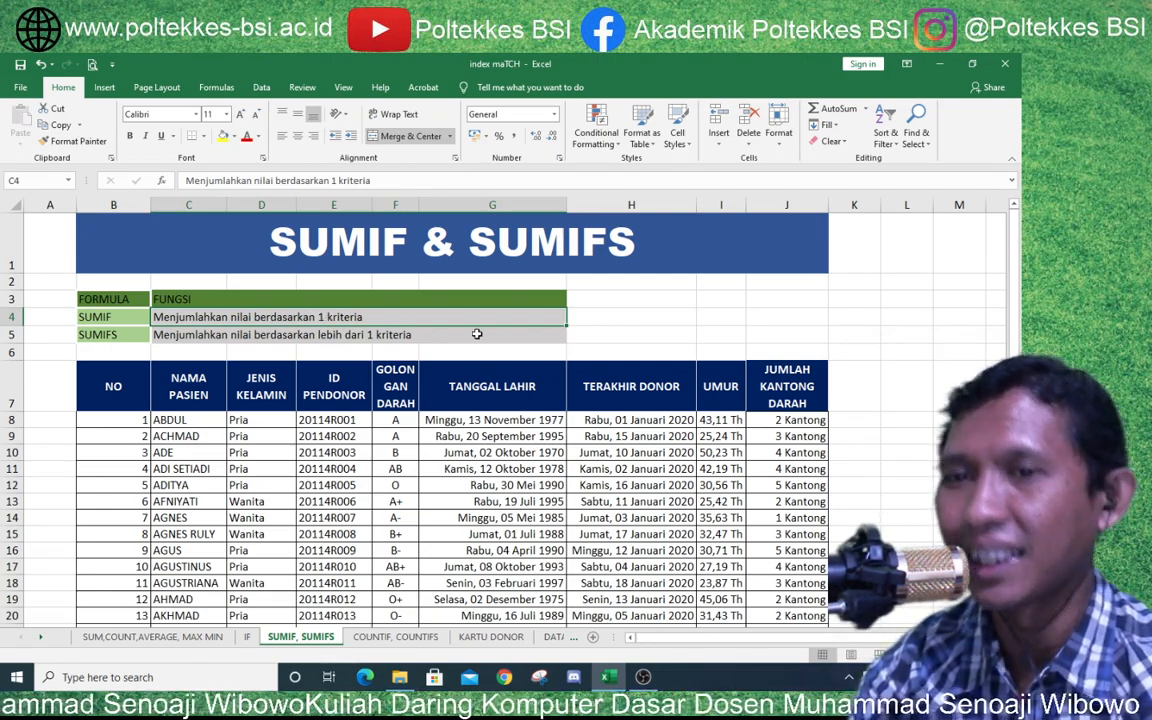
{"action": "left_click", "coordinate": [126, 335]}
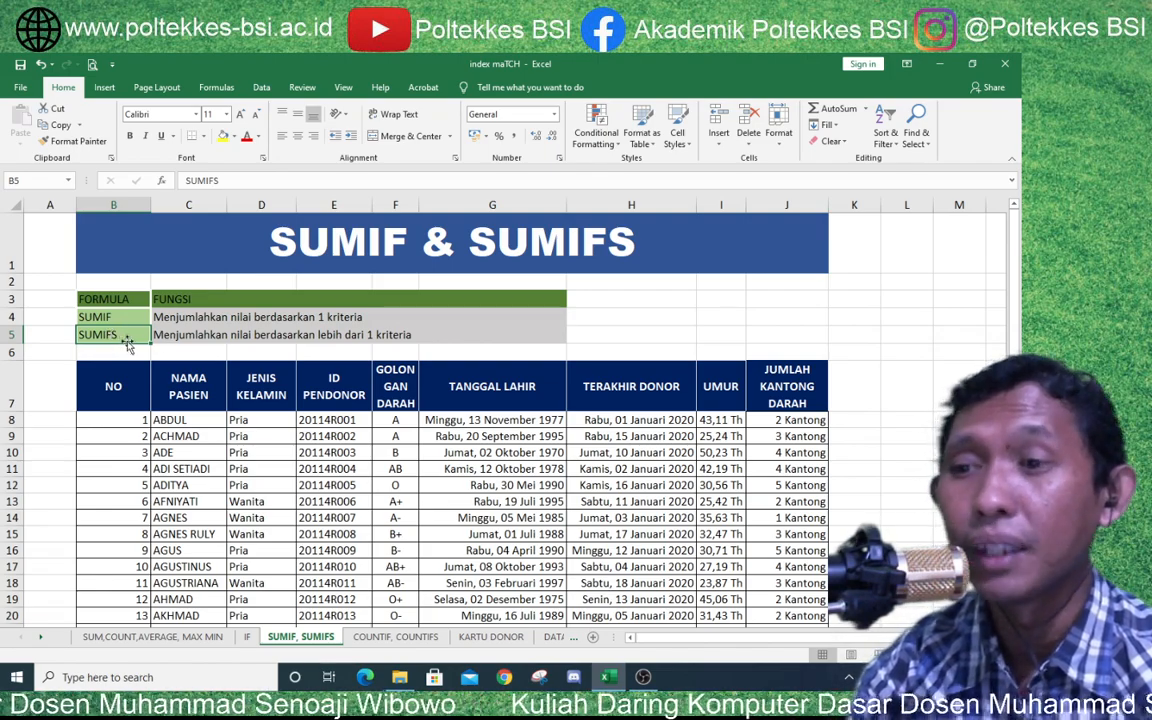
{"action": "left_click", "coordinate": [176, 340]}
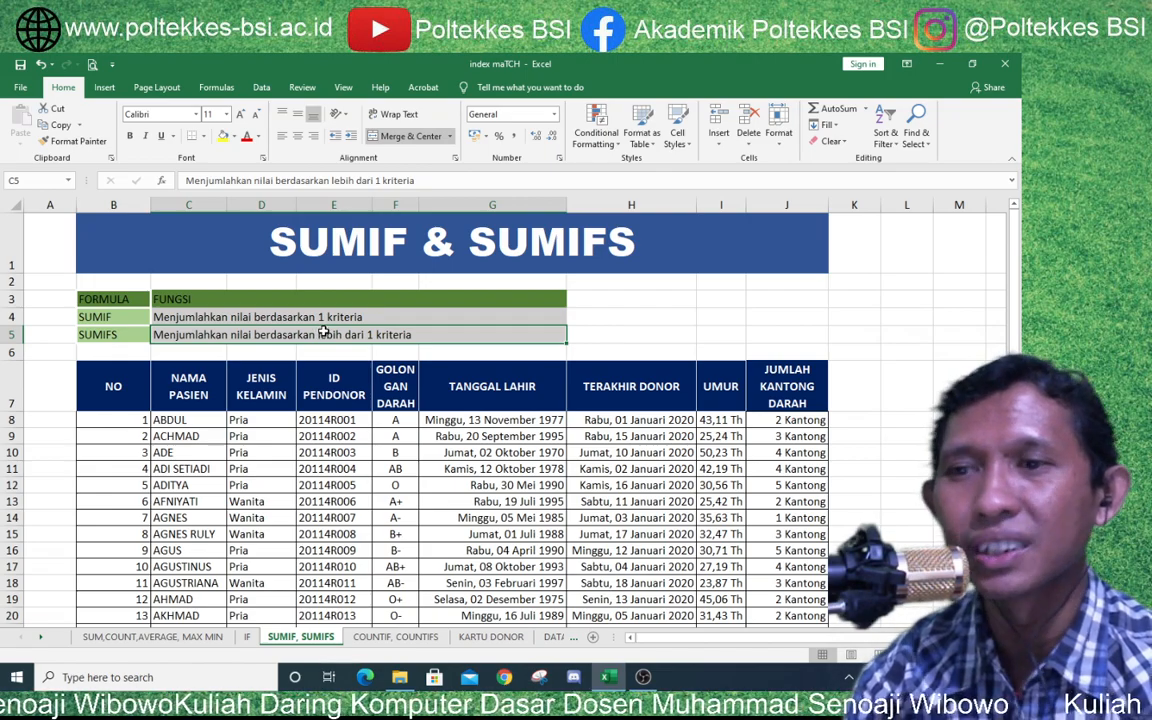
{"action": "left_click", "coordinate": [132, 334]}
{"action": "left_click", "coordinate": [119, 318]}
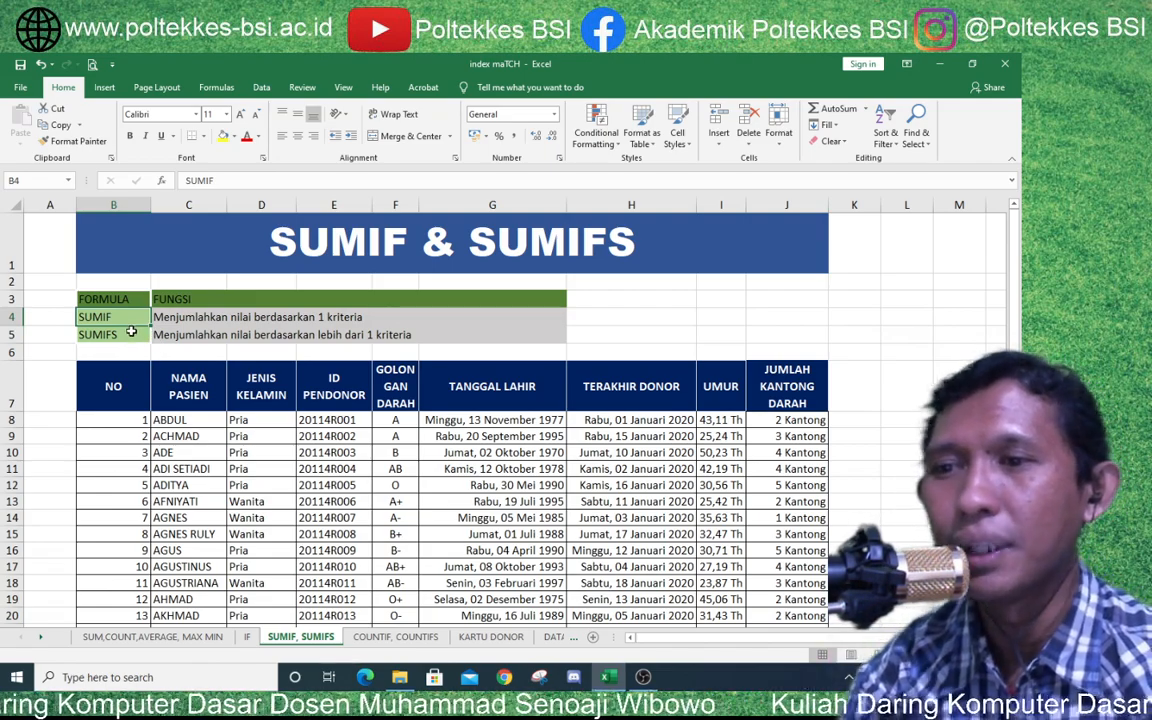
{"action": "left_click", "coordinate": [129, 335]}
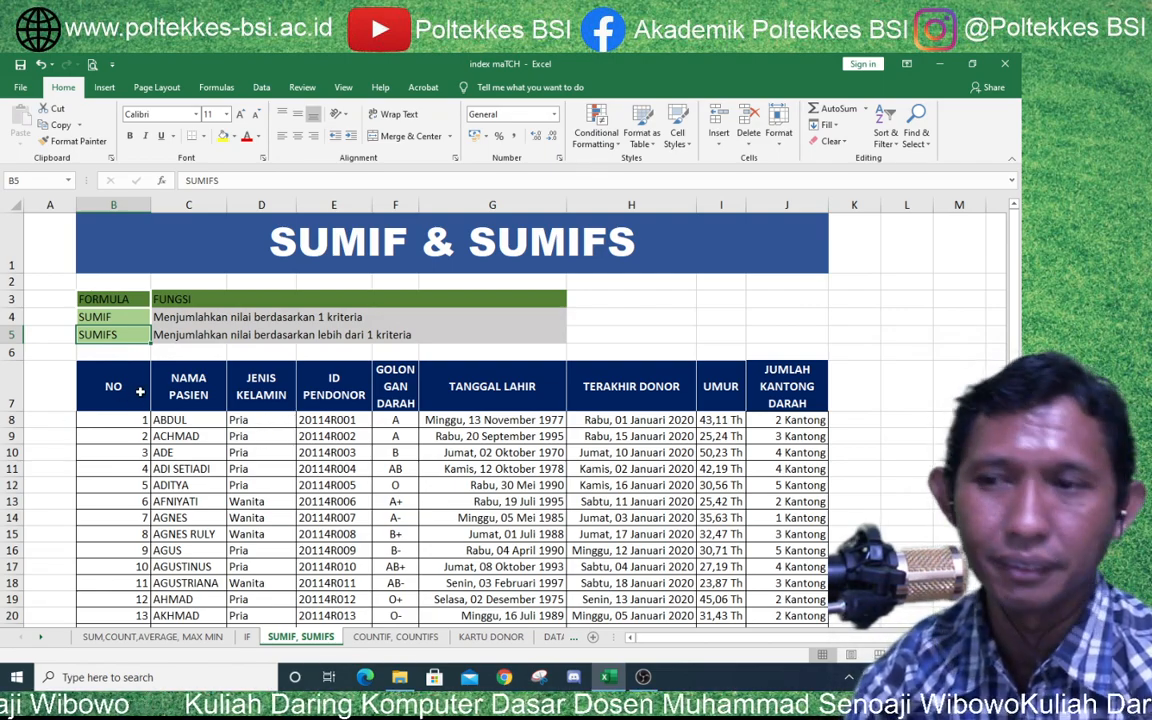
Go through the table headers from NO to GOLONGAN DARAH, and widen column F so its header wraps onto two lines
{"action": "left_click", "coordinate": [132, 382]}
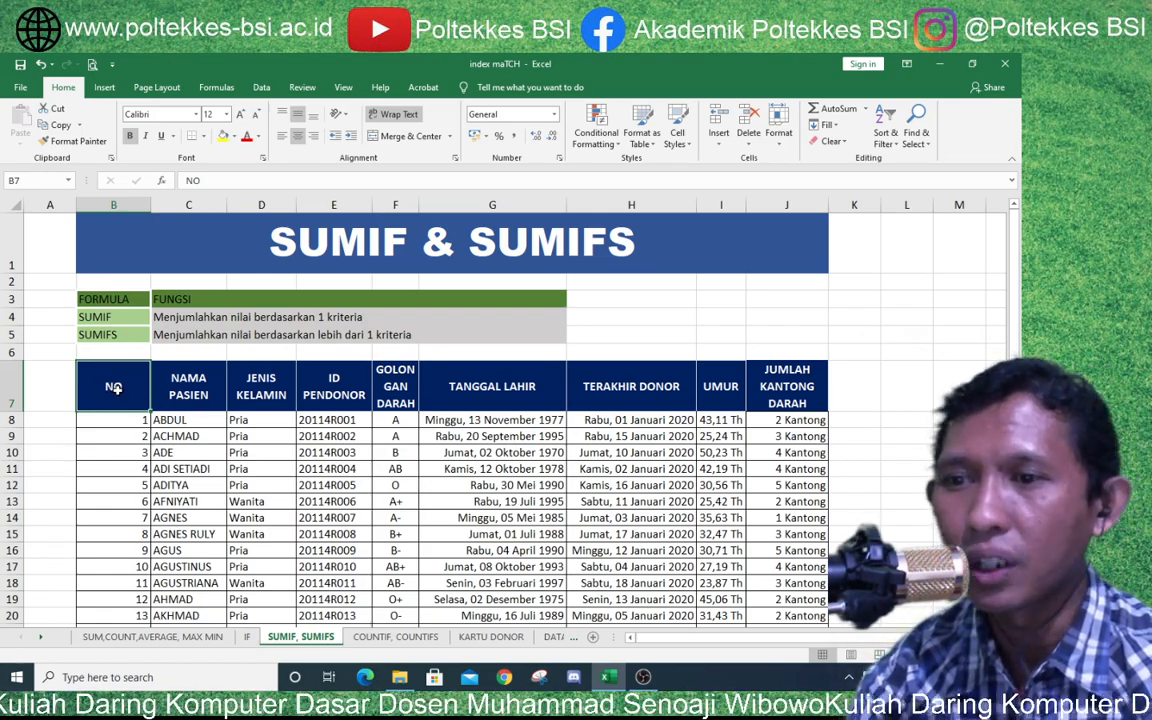
{"action": "left_click", "coordinate": [203, 397]}
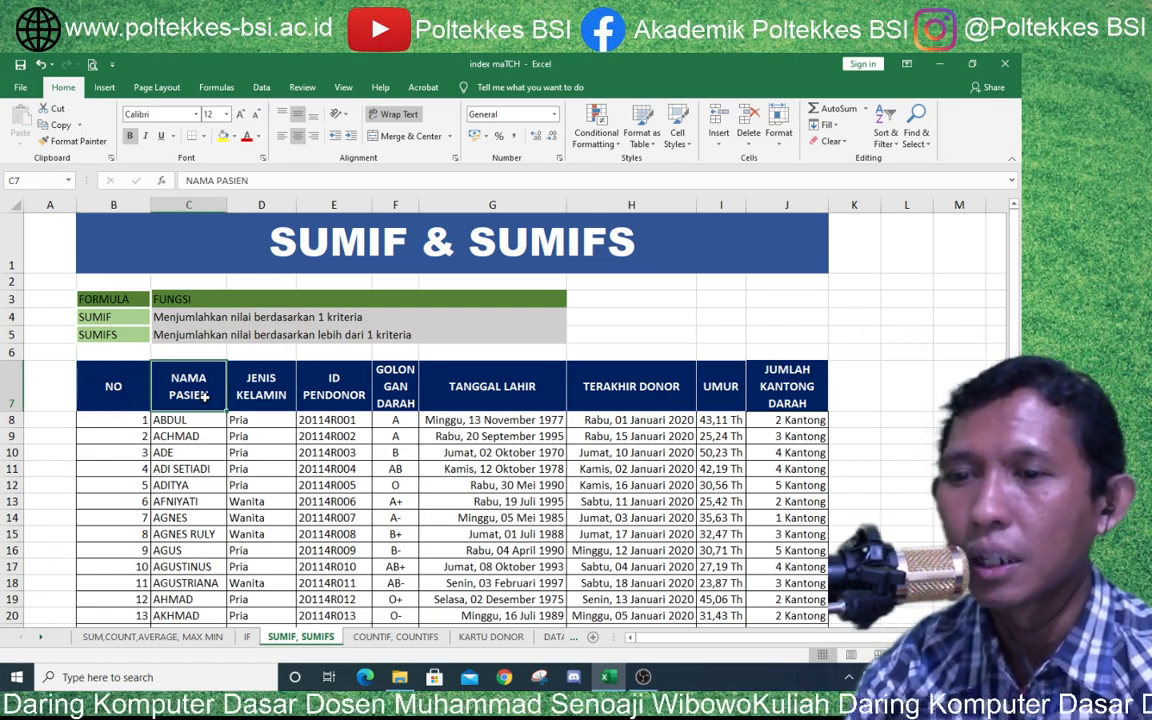
{"action": "left_click", "coordinate": [270, 397]}
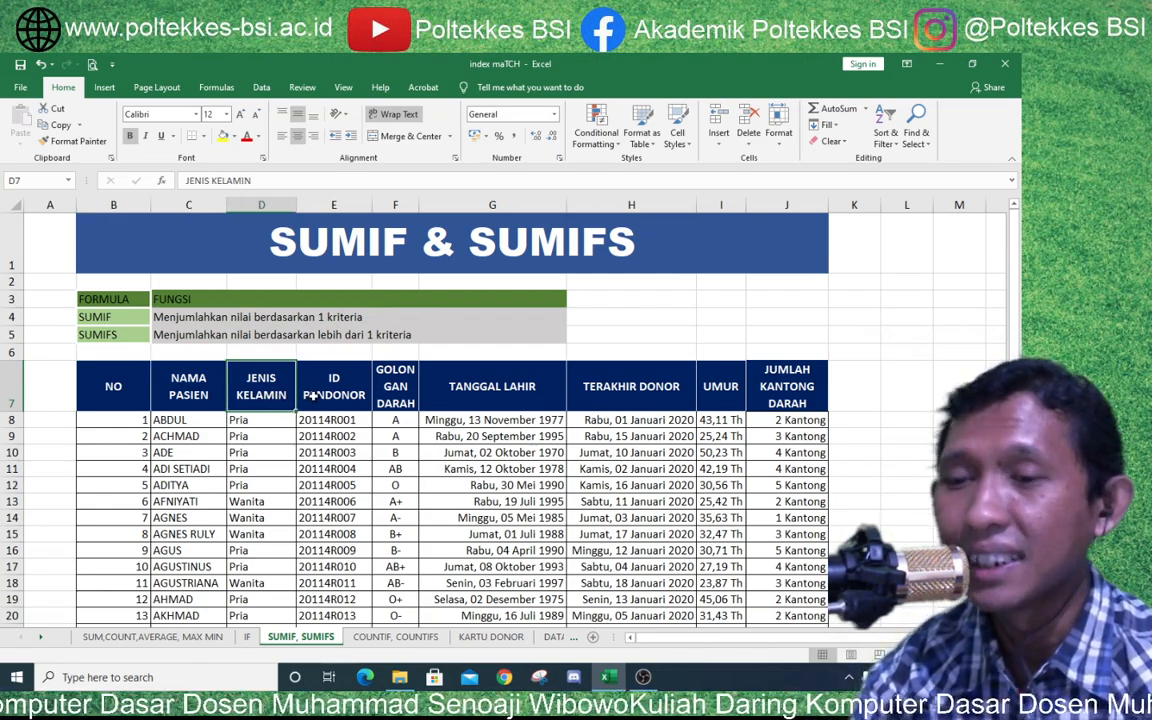
{"action": "left_click", "coordinate": [322, 395]}
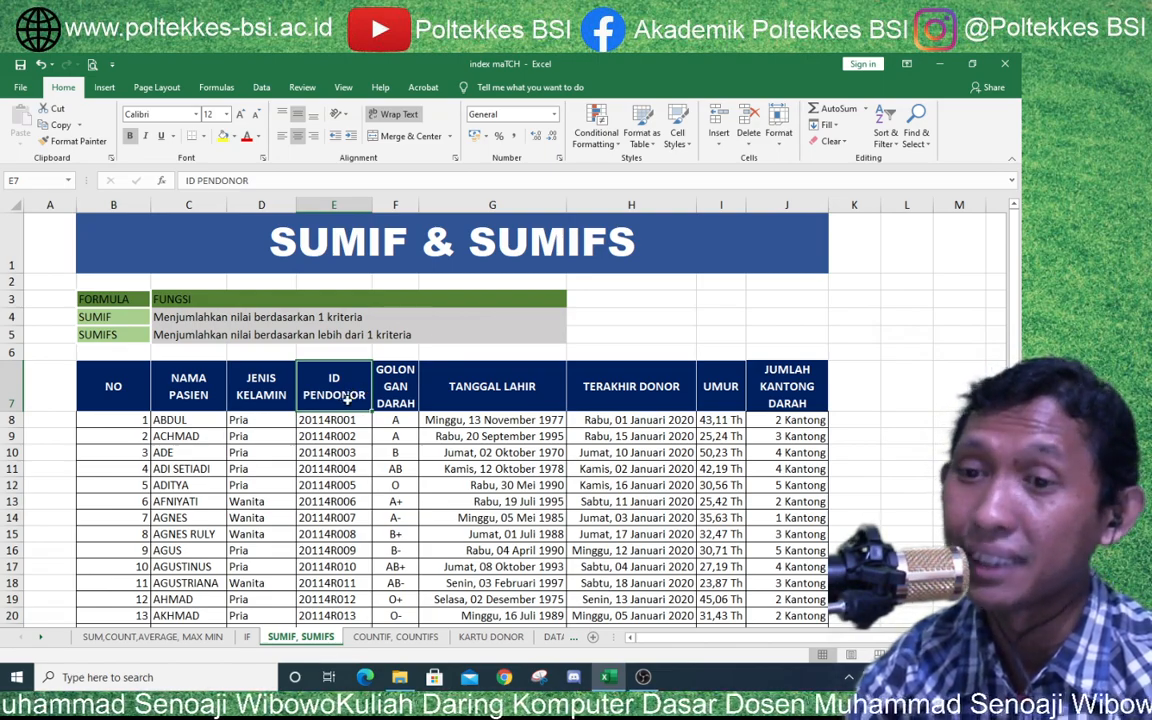
{"action": "key", "text": "Right"}
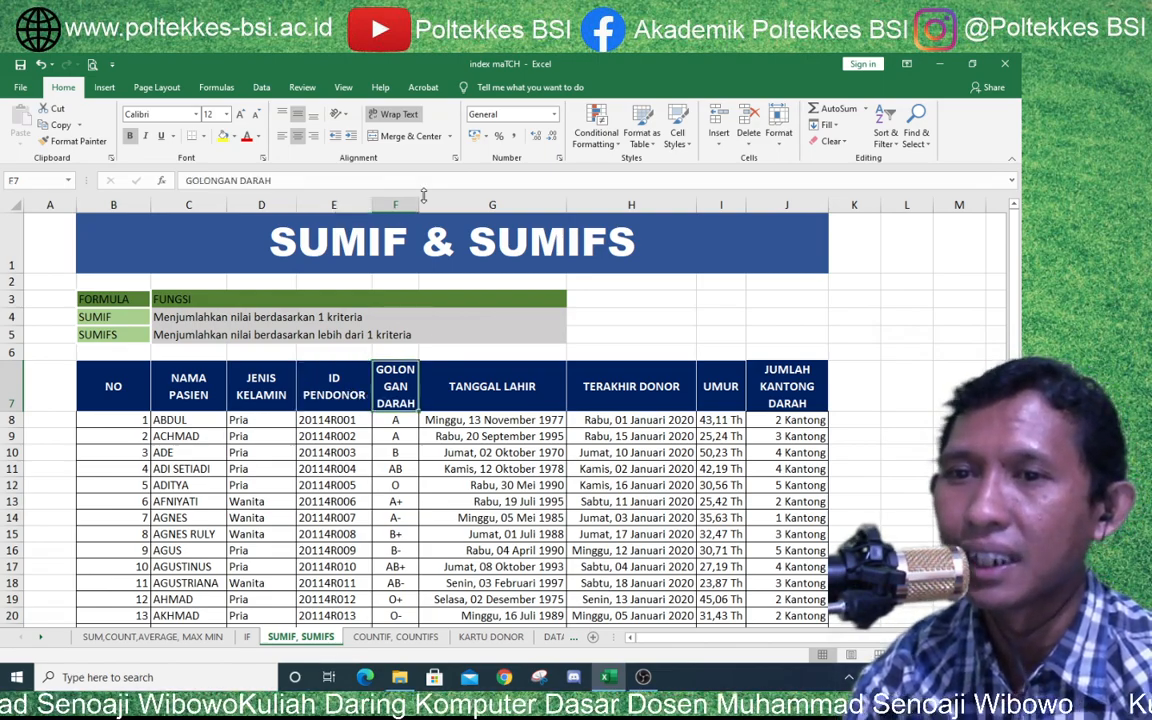
{"action": "left_click_drag", "start_coordinate": [420, 205], "coordinate": [461, 205]}
Review the TANGGAL LAHIR, TERAKHIR DONOR, UMUR and JUMLAH KANTONG DARAH column headers
{"action": "left_click", "coordinate": [502, 392]}
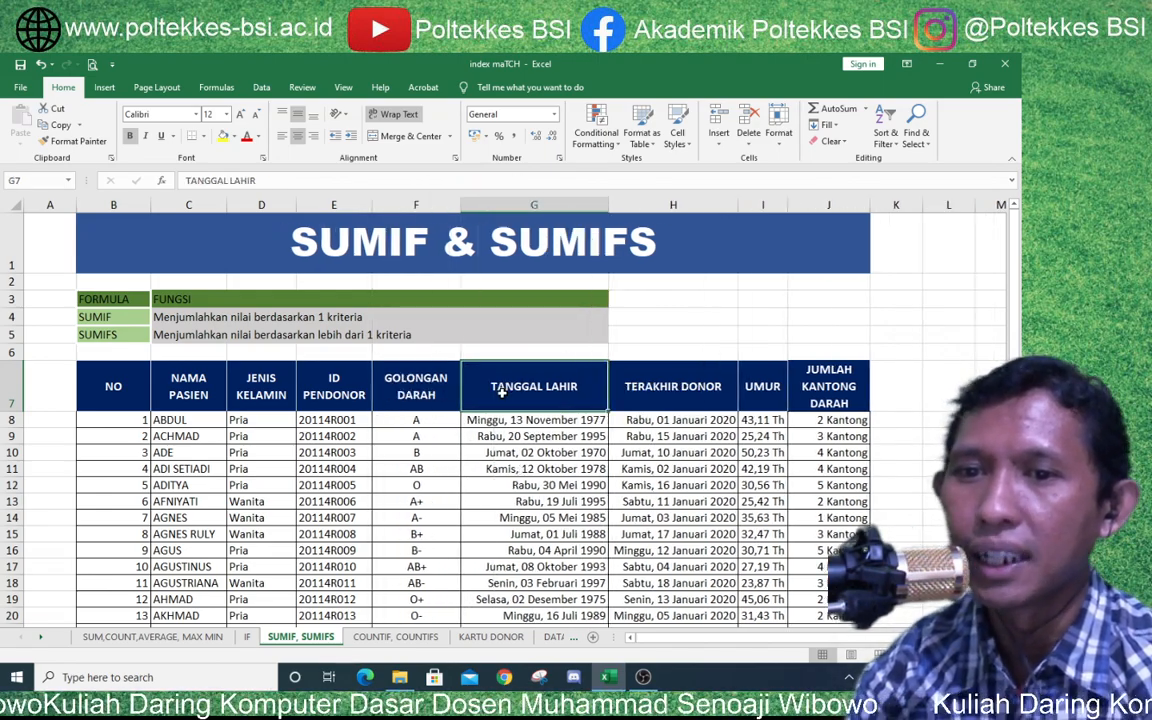
{"action": "left_click", "coordinate": [688, 396]}
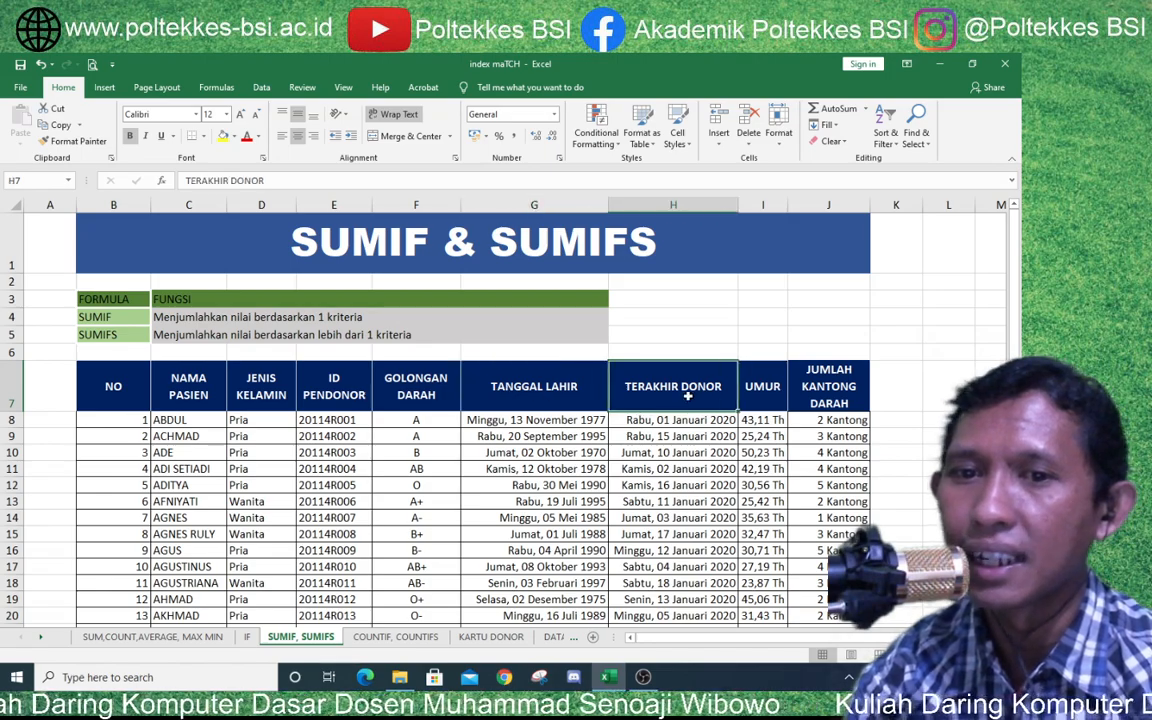
{"action": "left_click", "coordinate": [762, 392]}
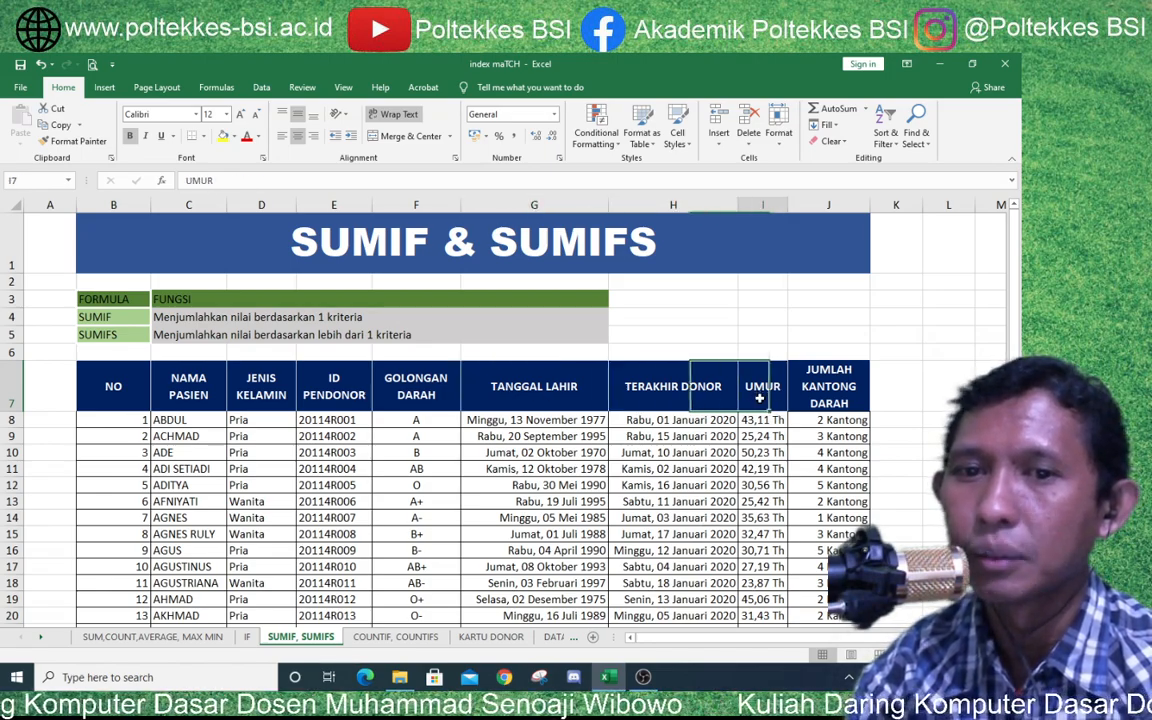
{"action": "left_click", "coordinate": [818, 394]}
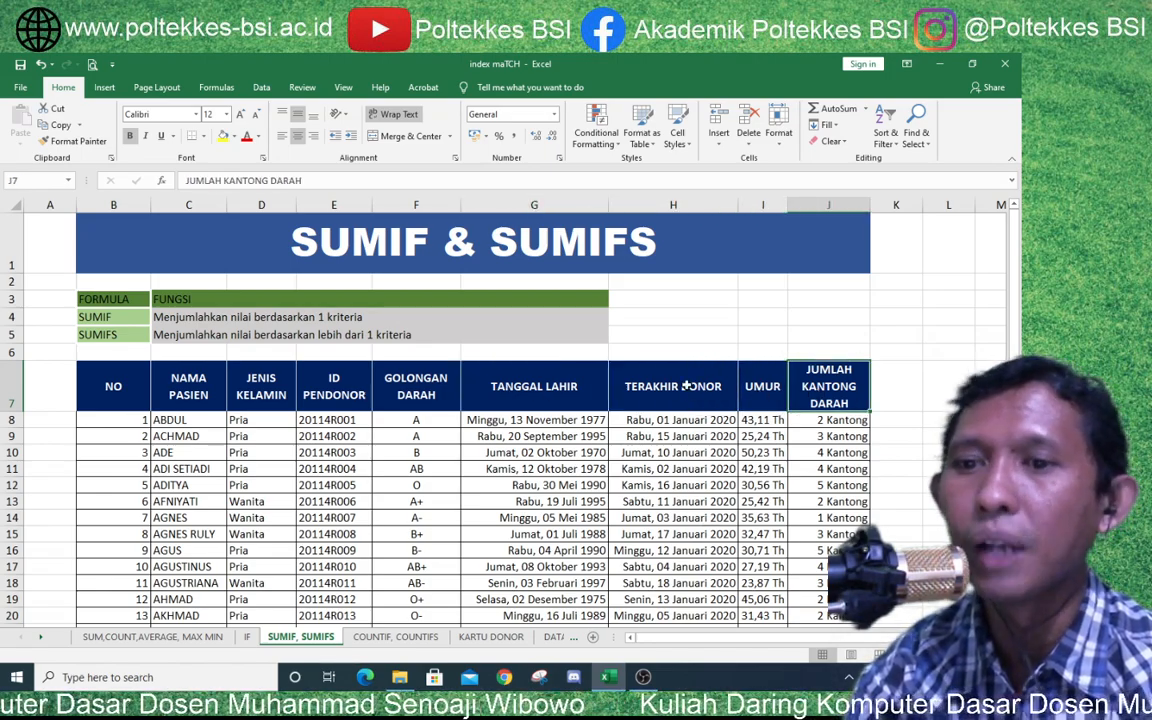
Look over the donor records and read the Contoh soal section below the table at a larger zoom
{"action": "left_click_drag", "start_coordinate": [165, 420], "coordinate": [185, 534]}
{"action": "scroll", "coordinate": [345, 484], "scroll_direction": "down", "scroll_amount": 8}
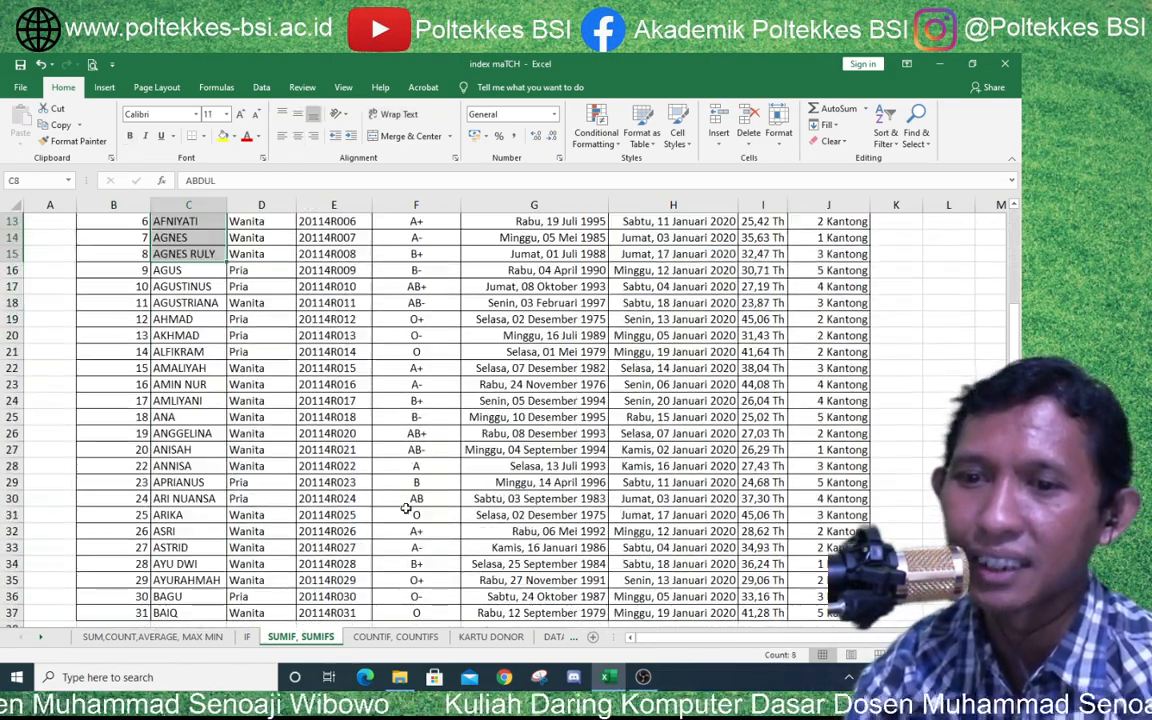
{"action": "left_click", "coordinate": [178, 465]}
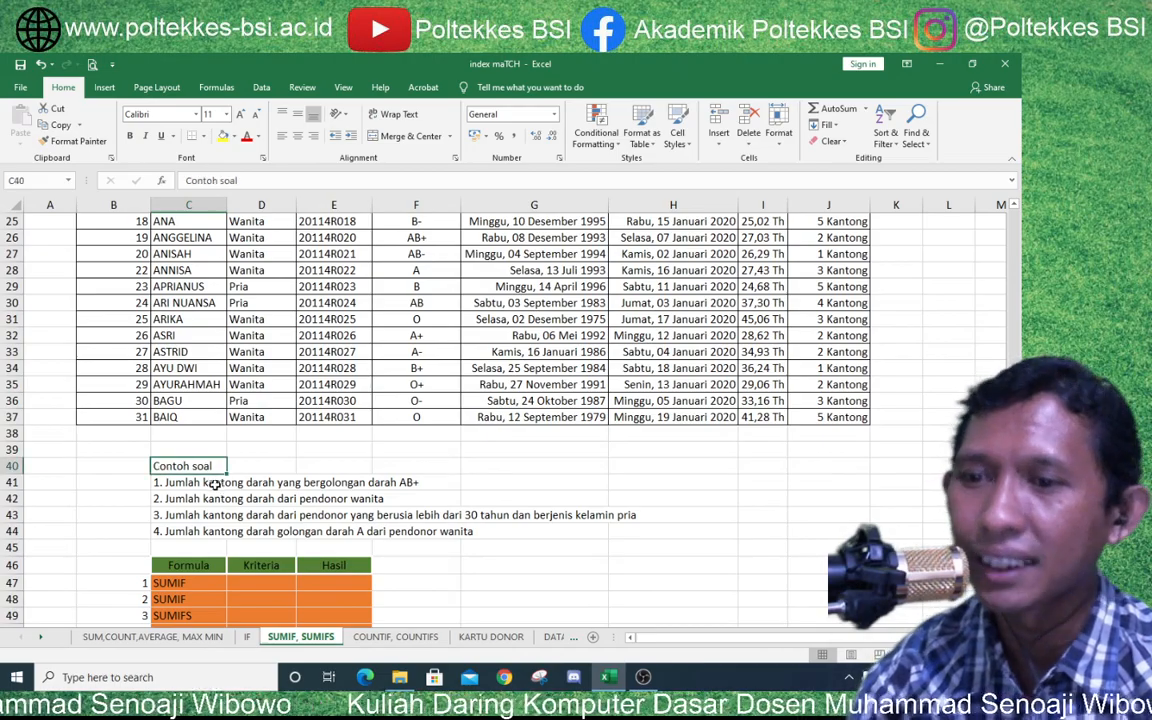
{"action": "scroll", "coordinate": [241, 483], "scroll_direction": "up", "scroll_amount": 2, "text": "ctrl"}
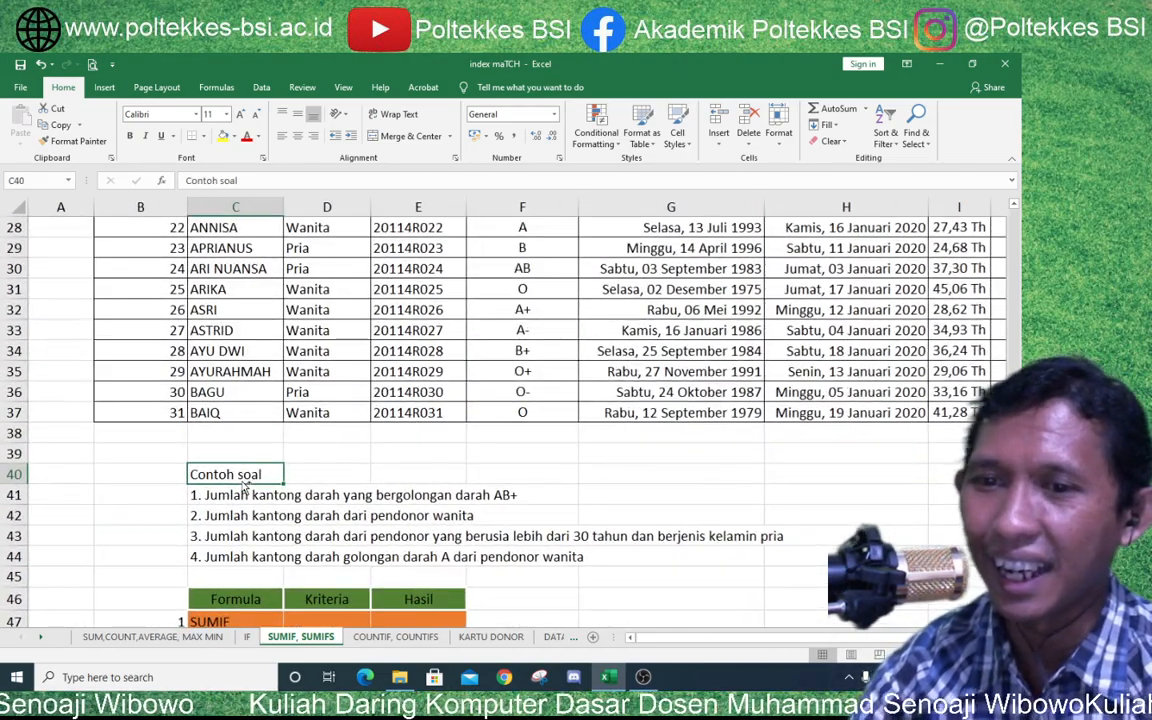
{"action": "left_click", "coordinate": [353, 477]}
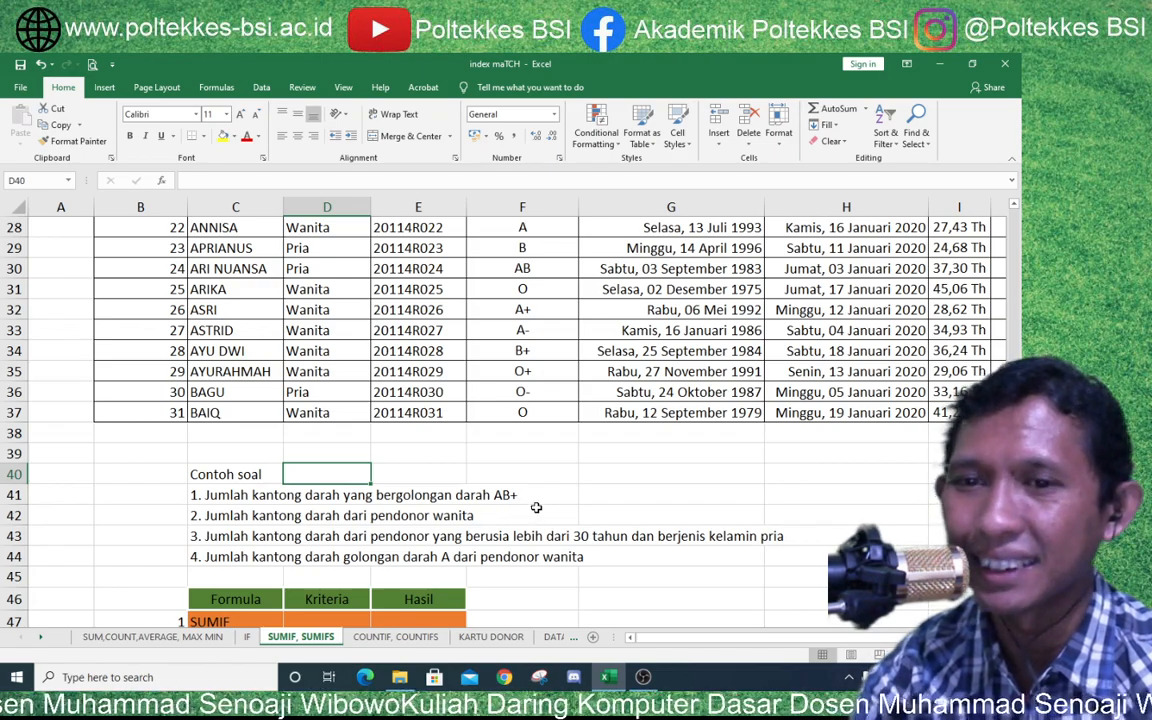
Examine the JUMLAH KANTONG DARAH column and the AB+ entry in F17 that question 1 of the Contoh soal refers to
{"action": "scroll", "coordinate": [510, 465], "scroll_direction": "up", "scroll_amount": 2}
{"action": "left_click_drag", "start_coordinate": [665, 637], "coordinate": [838, 650]}
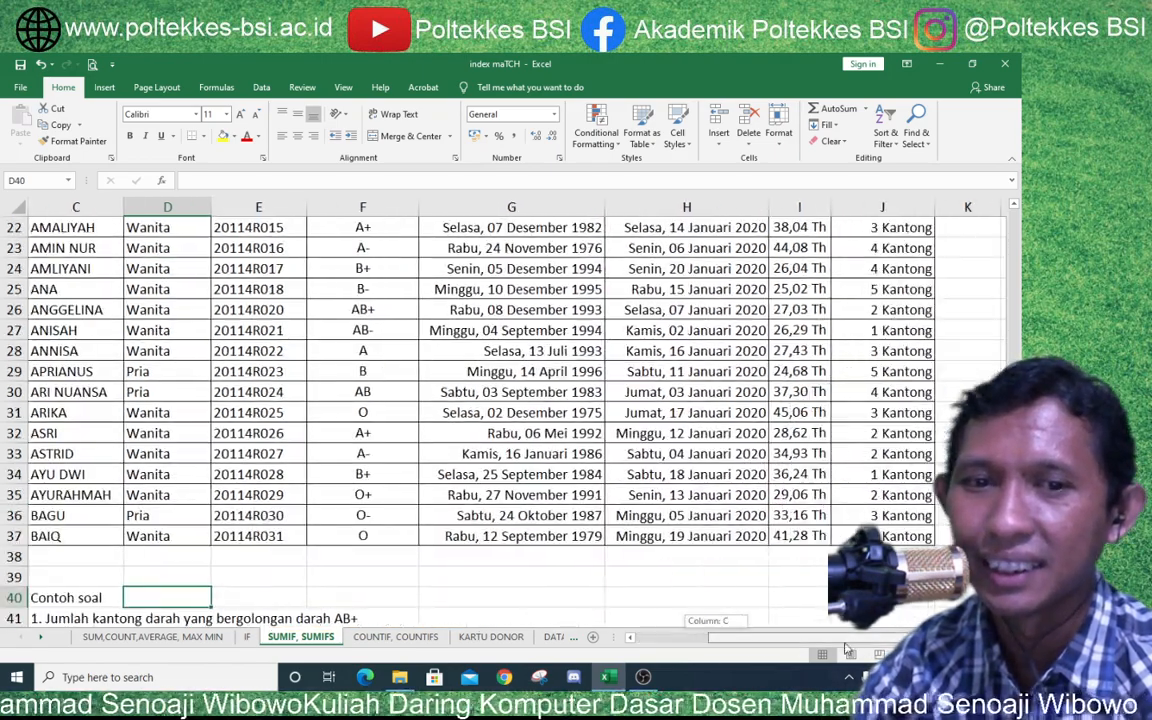
{"action": "scroll", "coordinate": [895, 488], "scroll_direction": "up", "scroll_amount": 7}
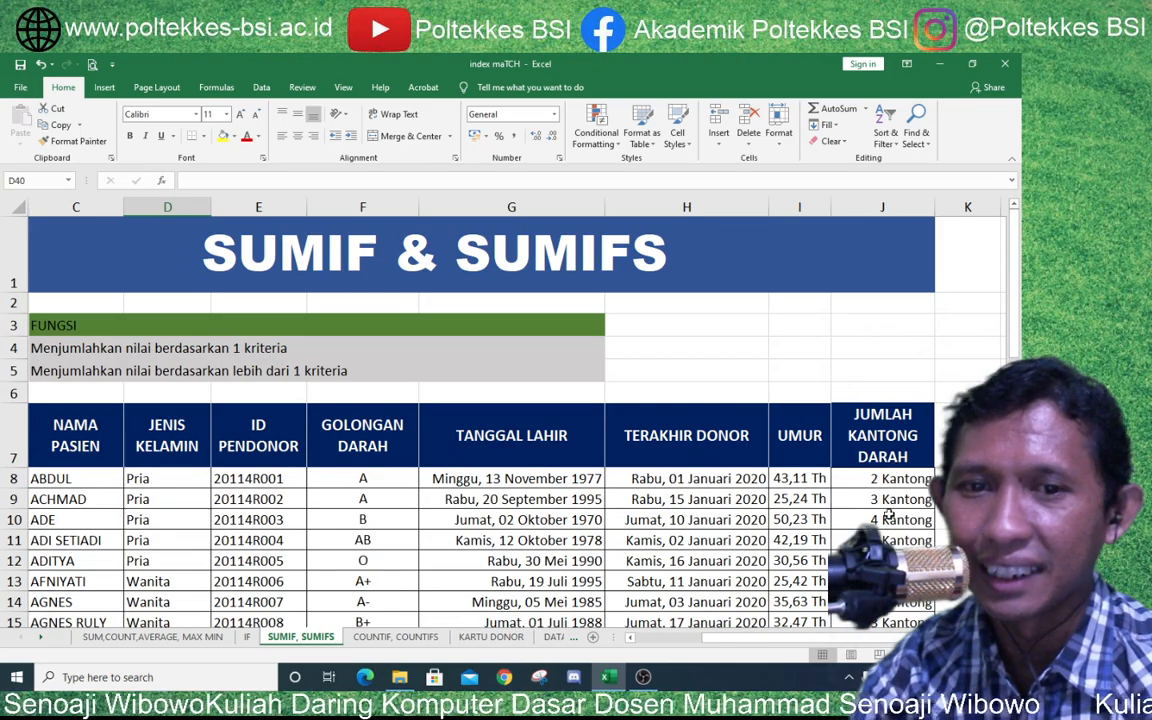
{"action": "scroll", "coordinate": [889, 515], "scroll_direction": "down", "scroll_amount": 2}
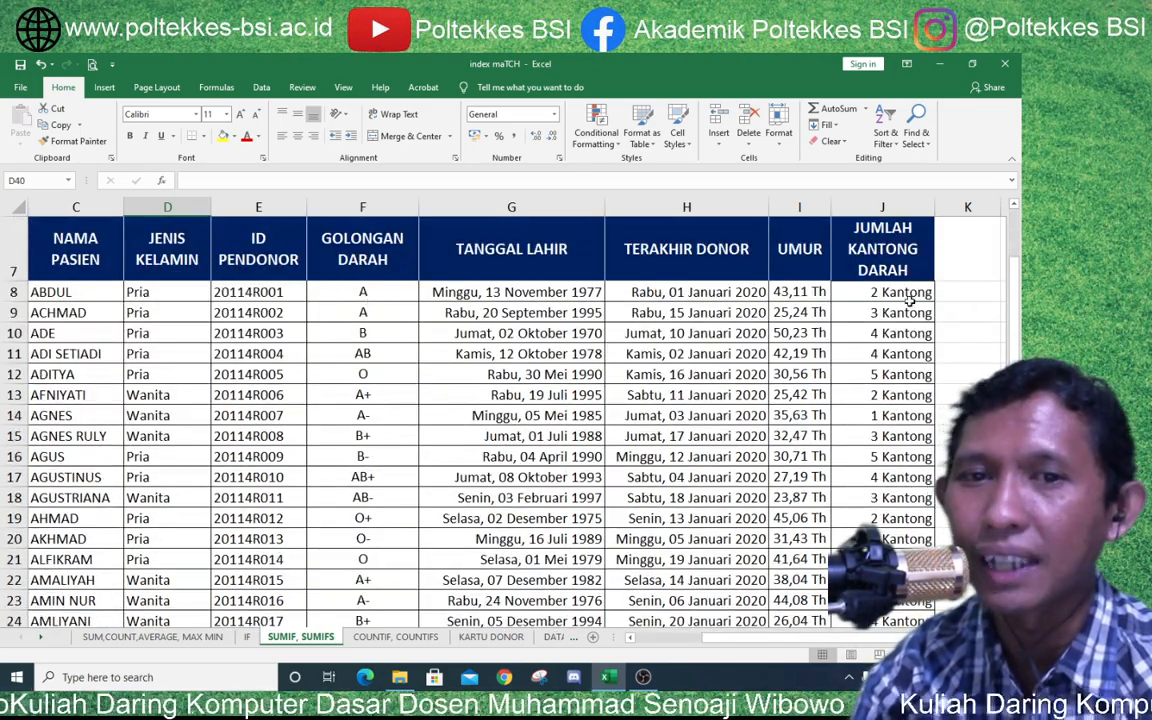
{"action": "left_click", "coordinate": [364, 477]}
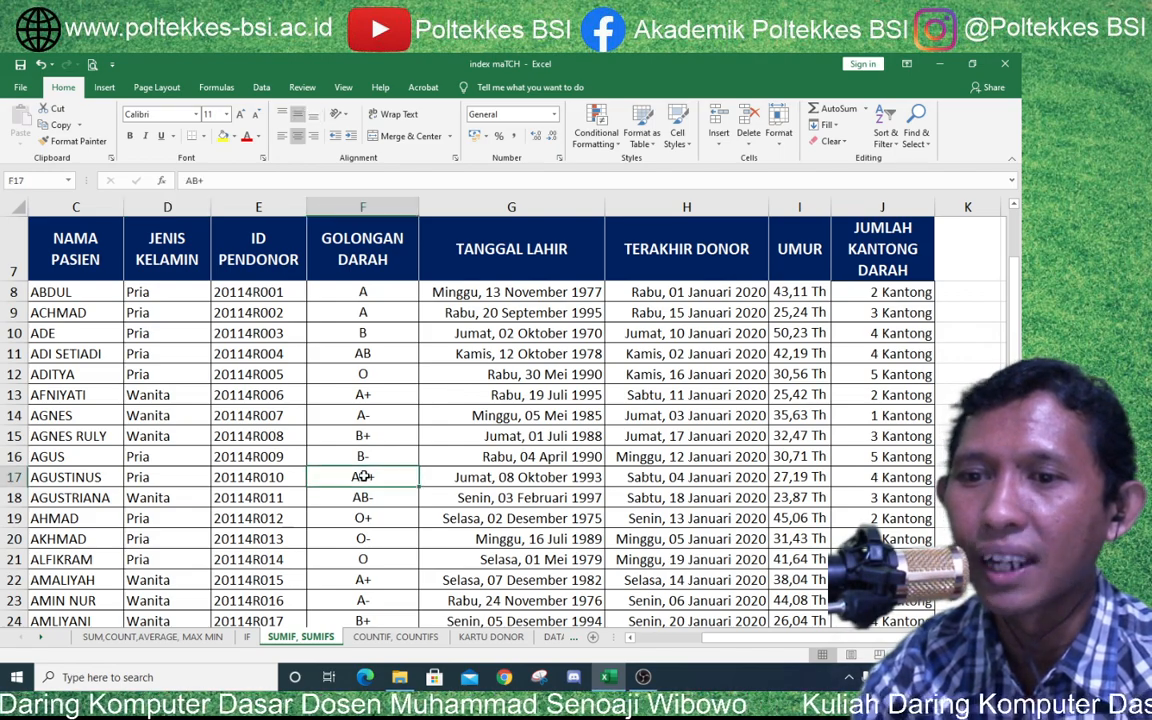
{"action": "key", "text": "Down"}
{"action": "left_click", "coordinate": [372, 481]}
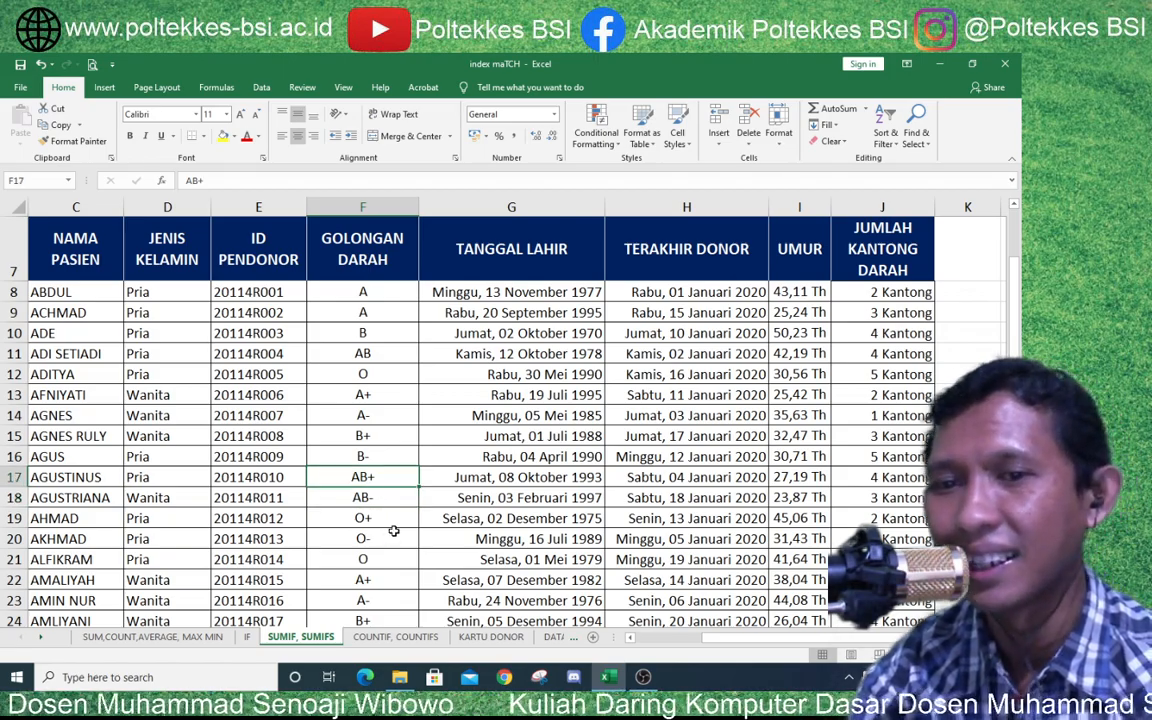
{"action": "scroll", "coordinate": [394, 531], "scroll_direction": "down", "scroll_amount": 6}
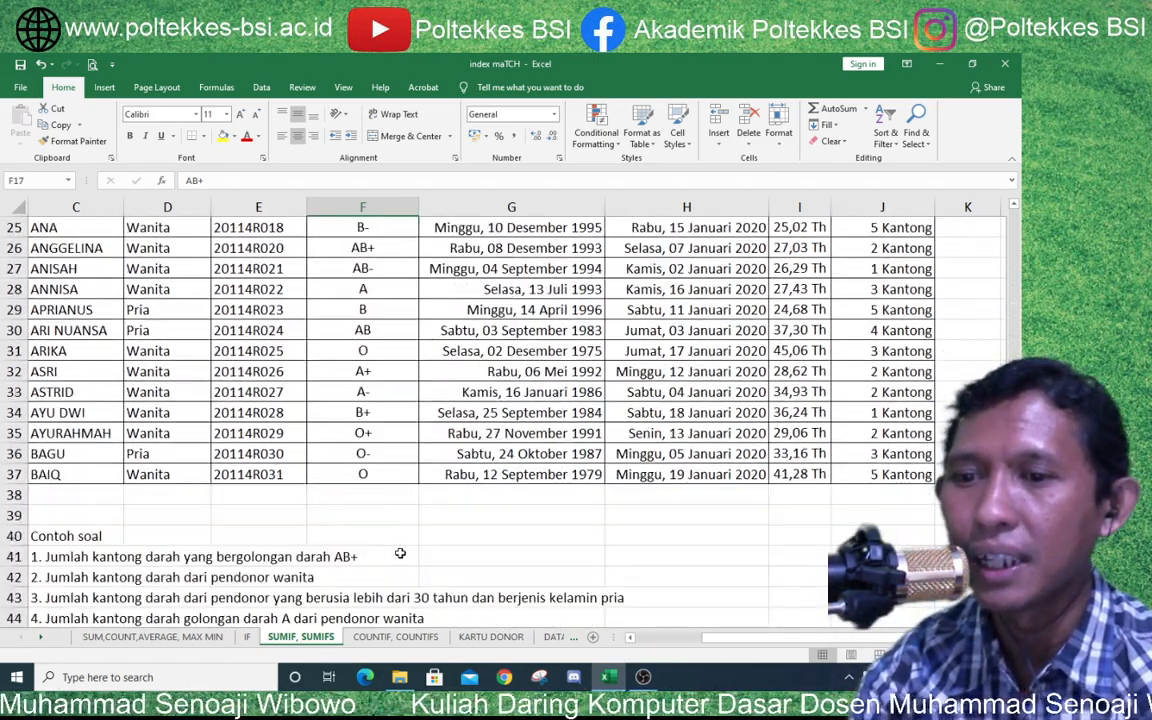
Read questions 3 and 4 of the Contoh soal and check the UMUR formula in I37
{"action": "scroll", "coordinate": [545, 590], "scroll_direction": "left", "scroll_amount": 3}
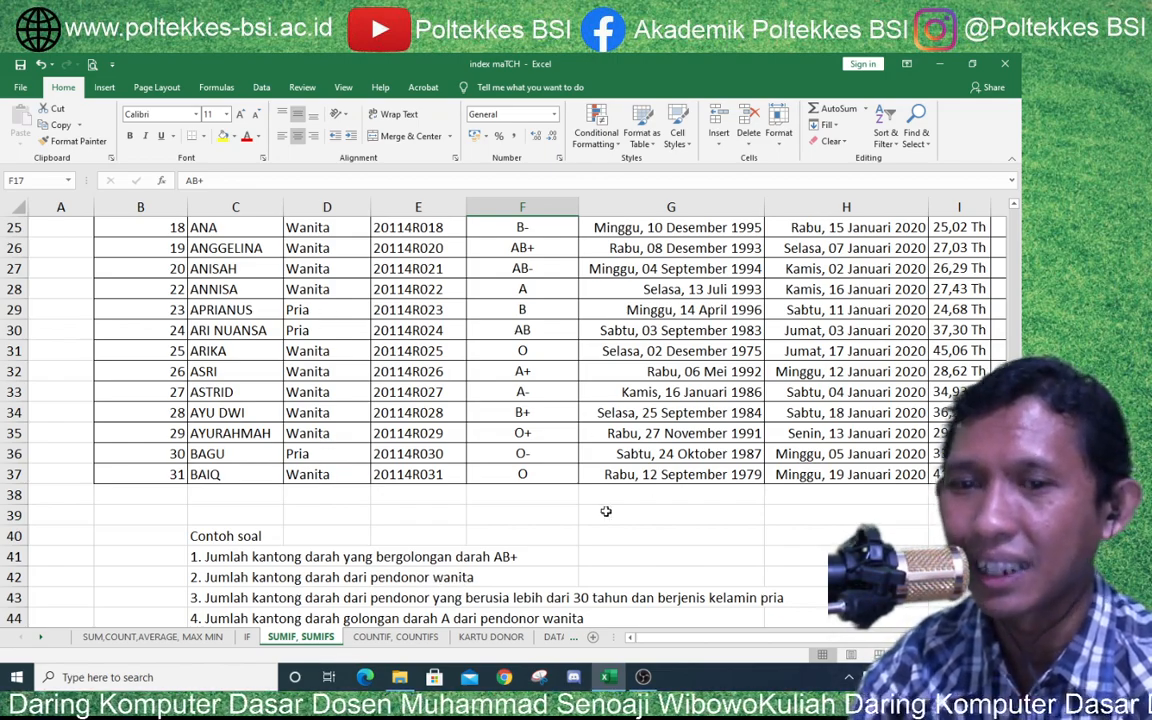
{"action": "scroll", "coordinate": [420, 488], "scroll_direction": "down", "scroll_amount": 1}
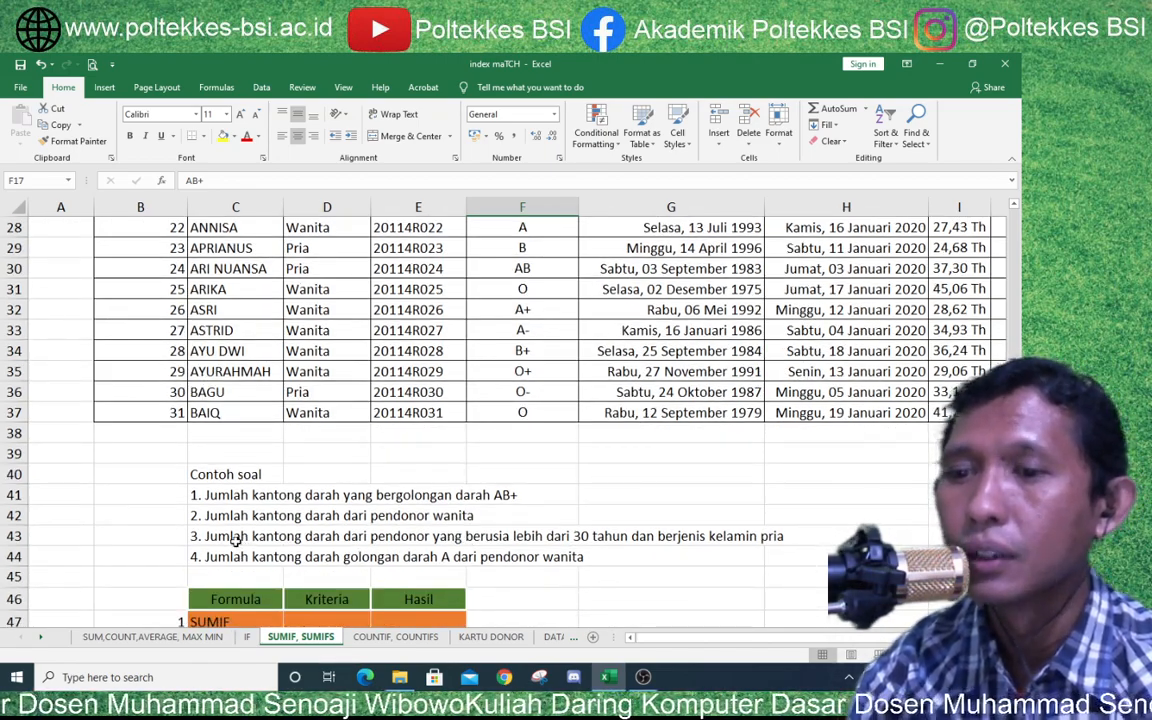
{"action": "left_click", "coordinate": [235, 538]}
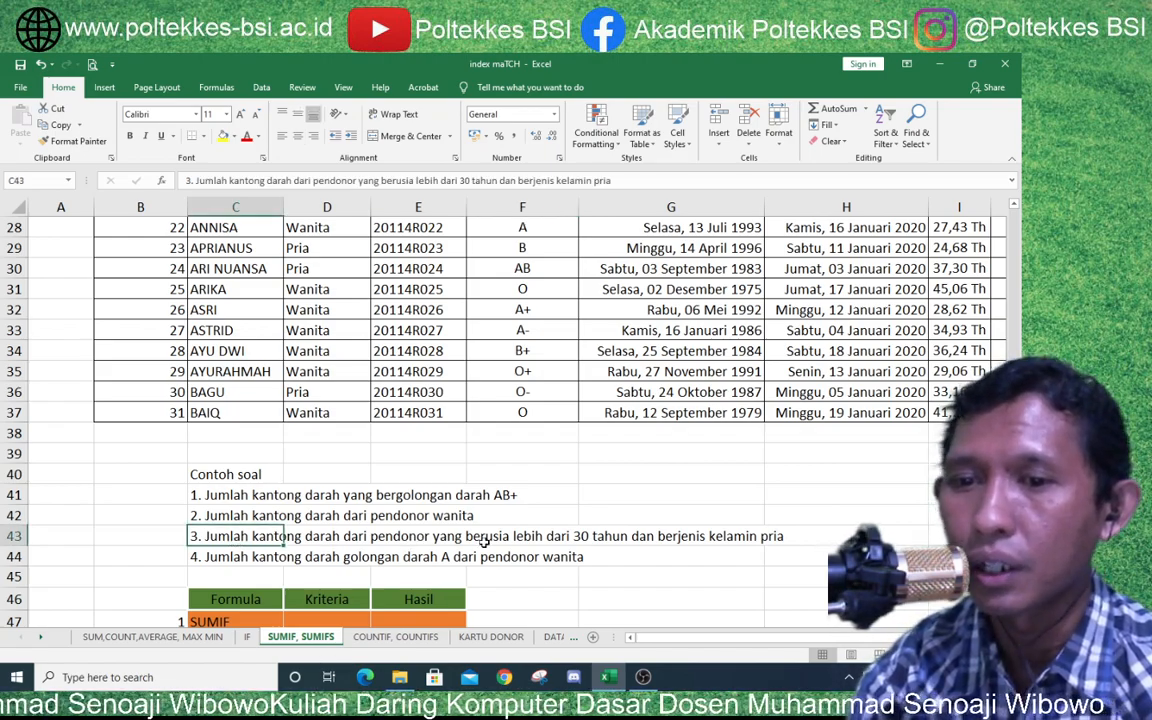
{"action": "left_click", "coordinate": [484, 541]}
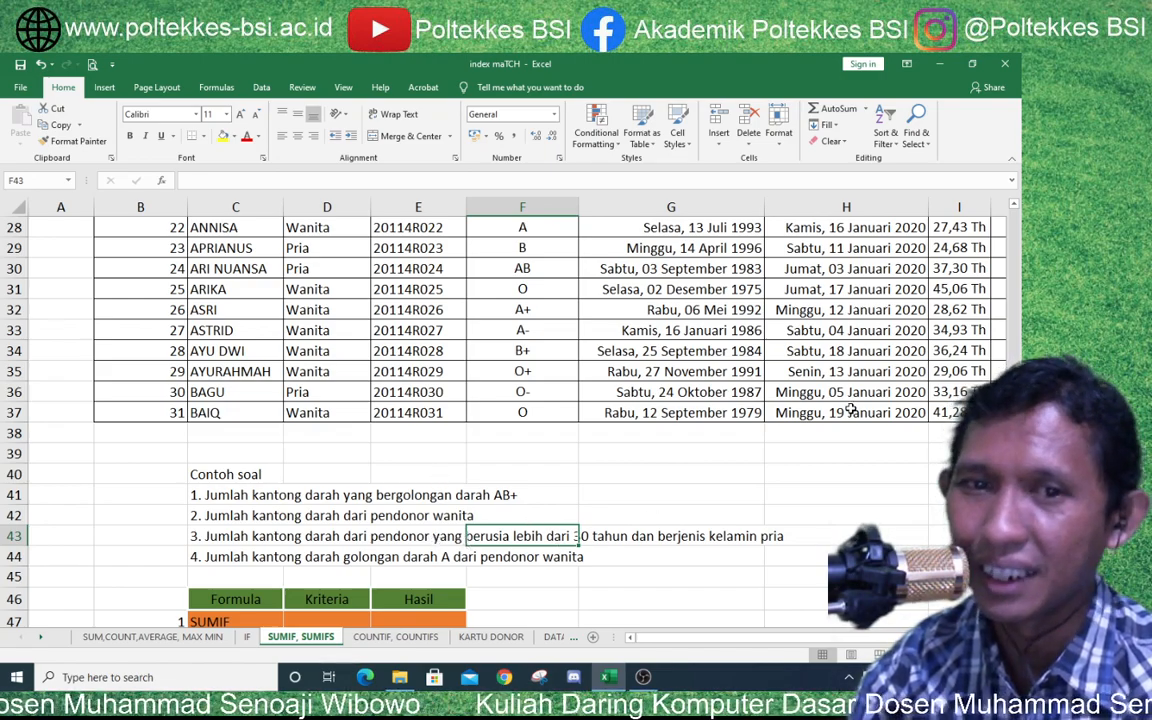
{"action": "left_click", "coordinate": [940, 409]}
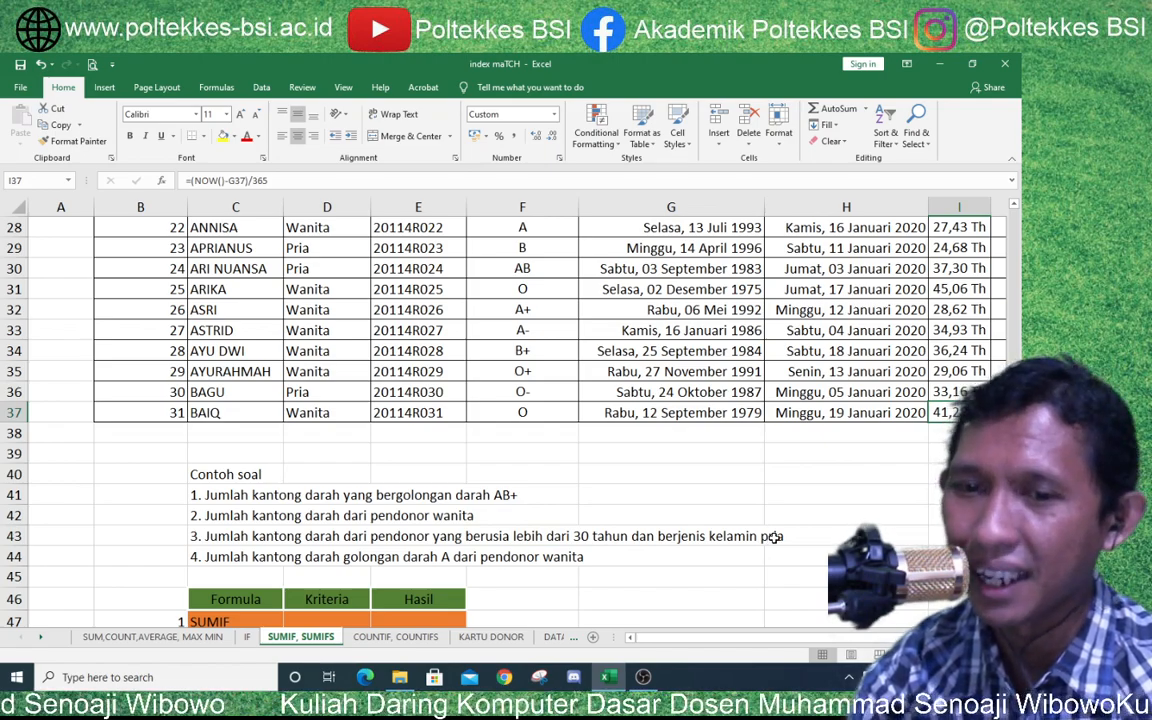
{"action": "left_click", "coordinate": [235, 558]}
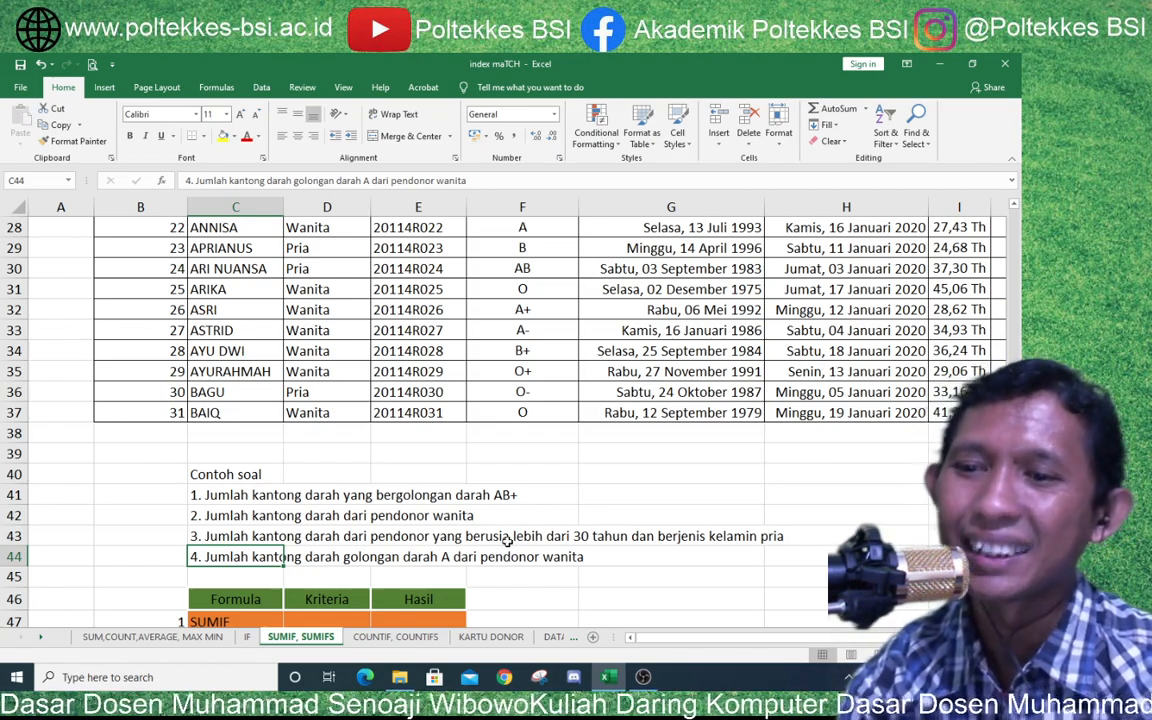
Review the four Contoh soal questions against the donor table and the answer table's Formula, Kriteria and Hasil columns
{"action": "left_click_drag", "start_coordinate": [200, 495], "coordinate": [228, 540]}
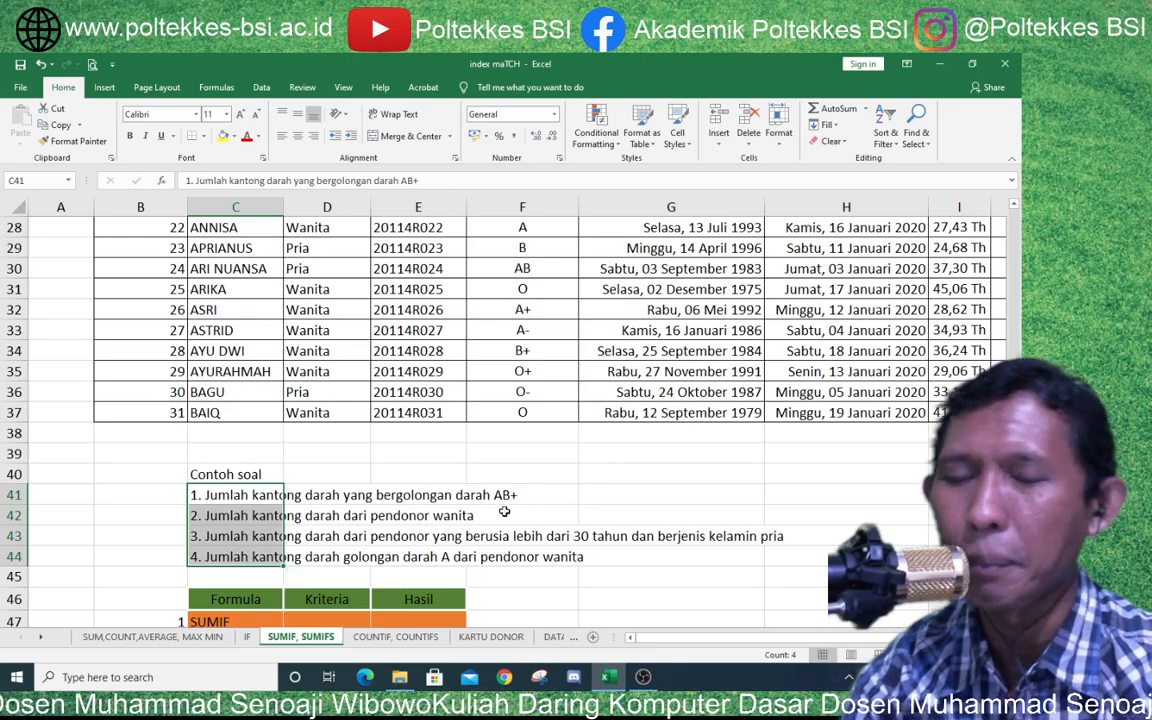
{"action": "left_click", "coordinate": [490, 495]}
{"action": "scroll", "coordinate": [471, 463], "scroll_direction": "up", "scroll_amount": 8}
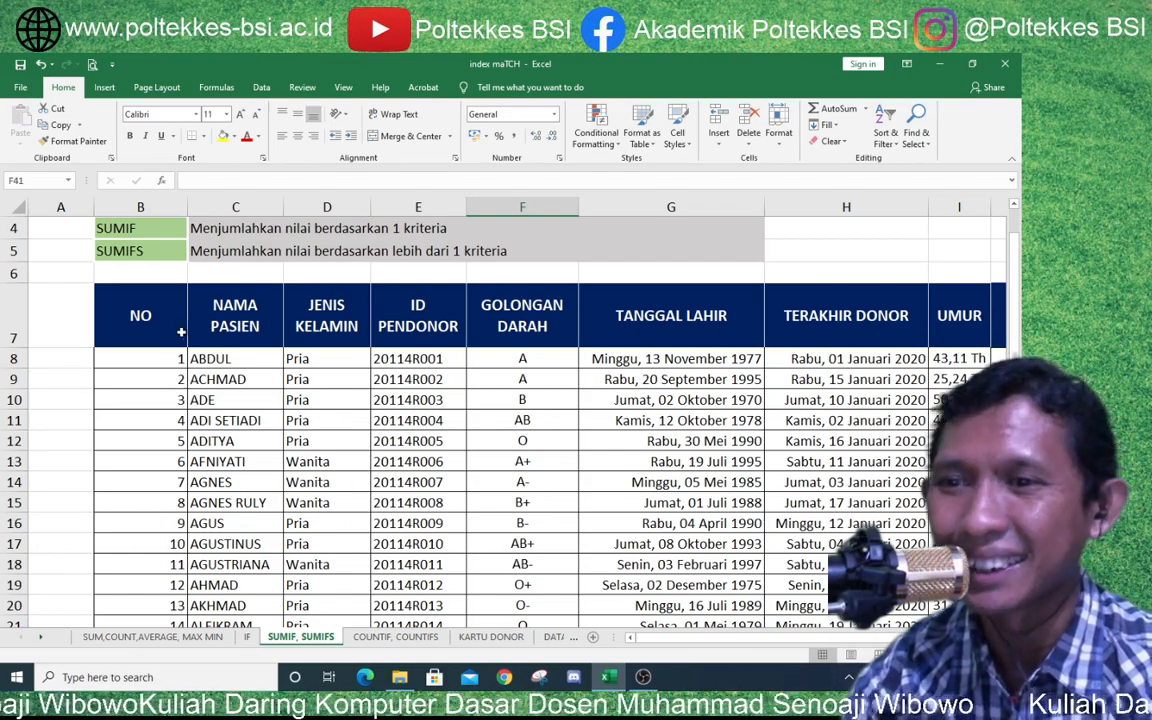
{"action": "scroll", "coordinate": [215, 430], "scroll_direction": "down", "scroll_amount": 1}
{"action": "scroll", "coordinate": [430, 430], "scroll_direction": "down", "scroll_amount": 10}
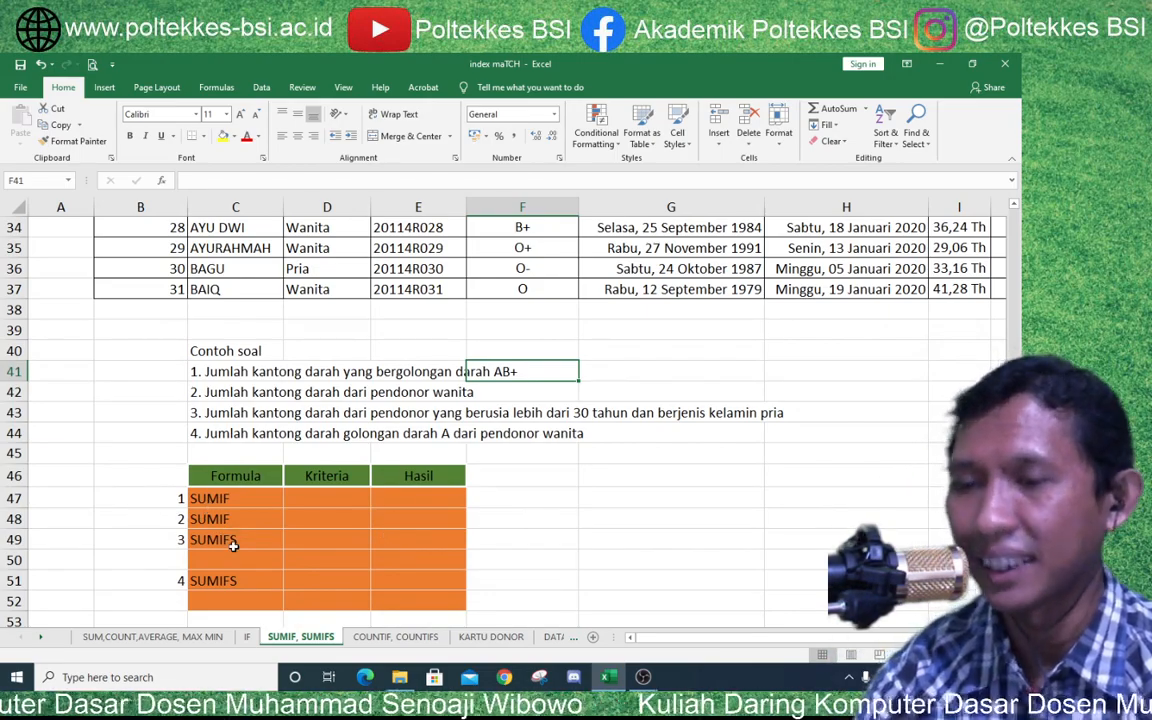
{"action": "left_click", "coordinate": [212, 497]}
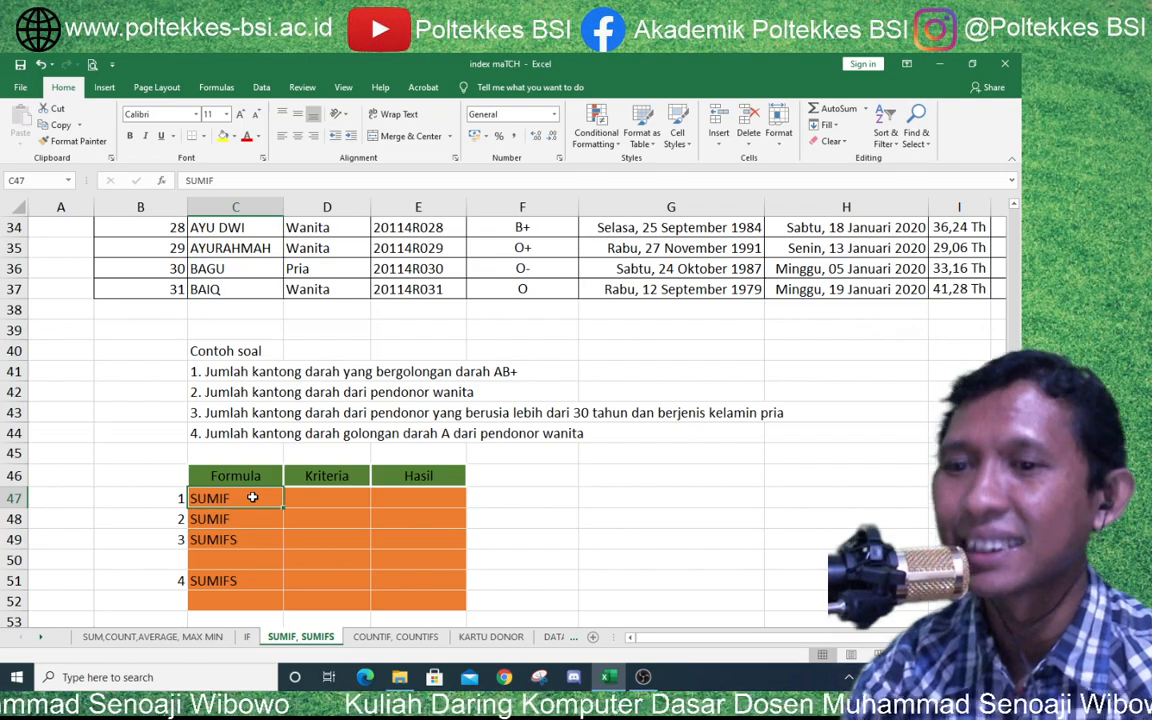
{"action": "left_click", "coordinate": [255, 377]}
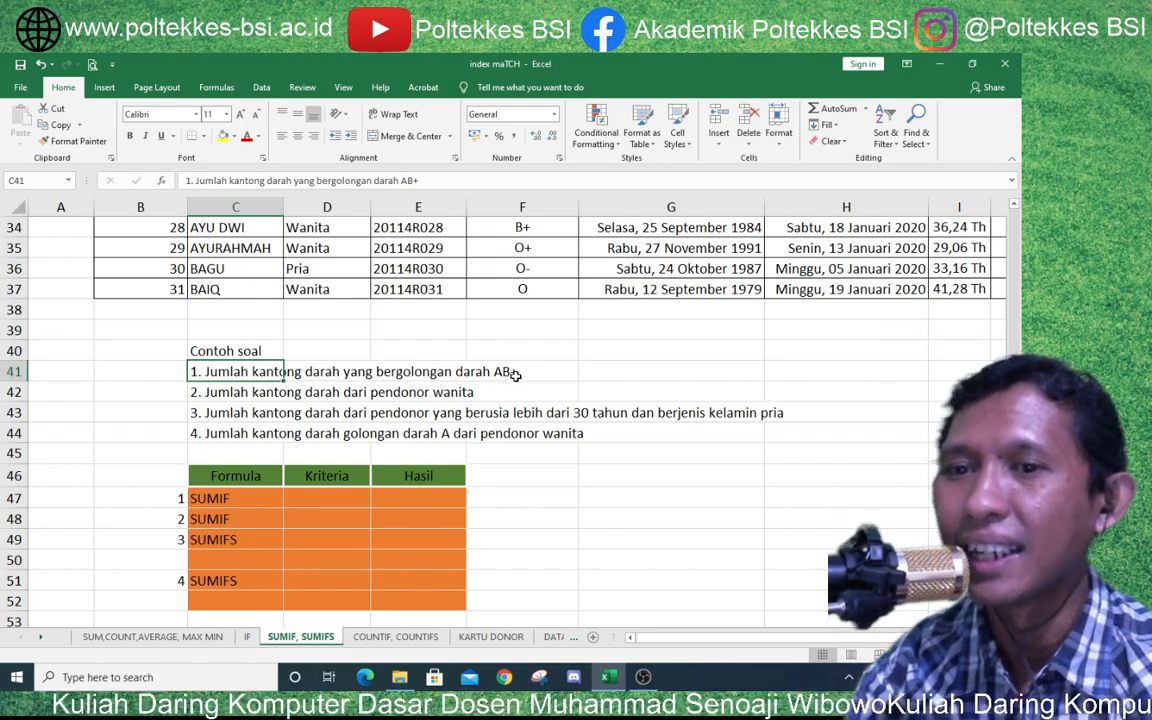
Enter AB+ as the Kriteria for question 1 in D47
{"action": "left_click", "coordinate": [303, 500]}
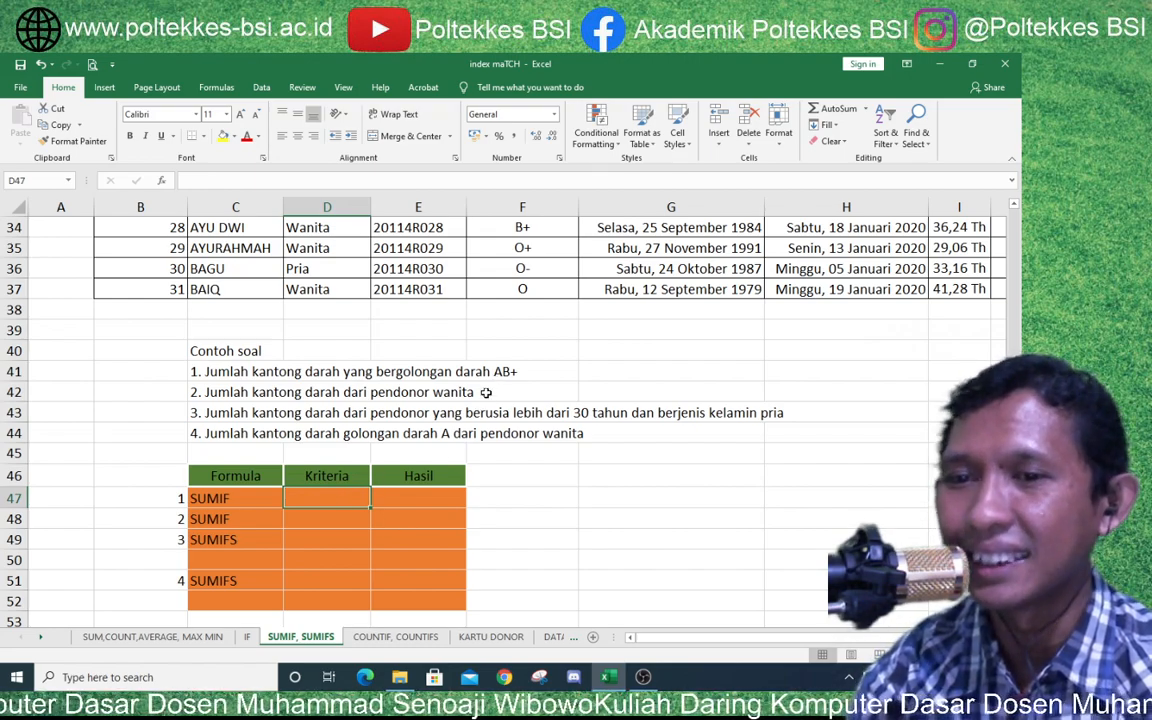
{"action": "type", "text": "AB+"}
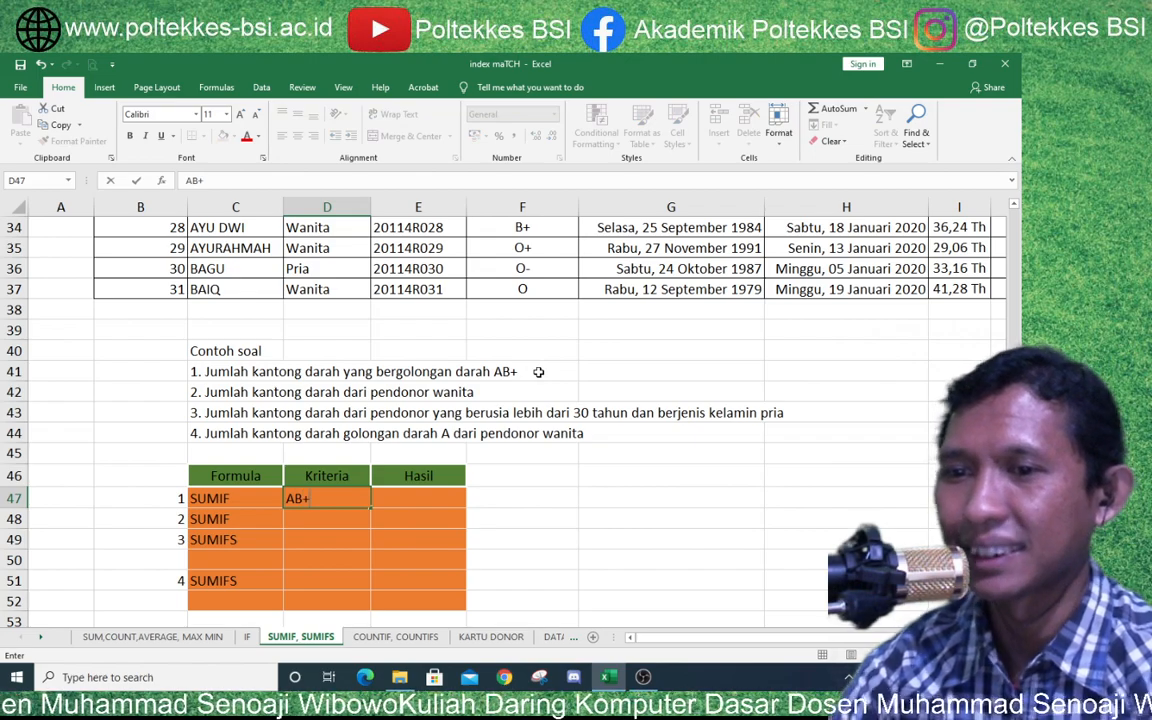
{"action": "key", "text": "Tab"}
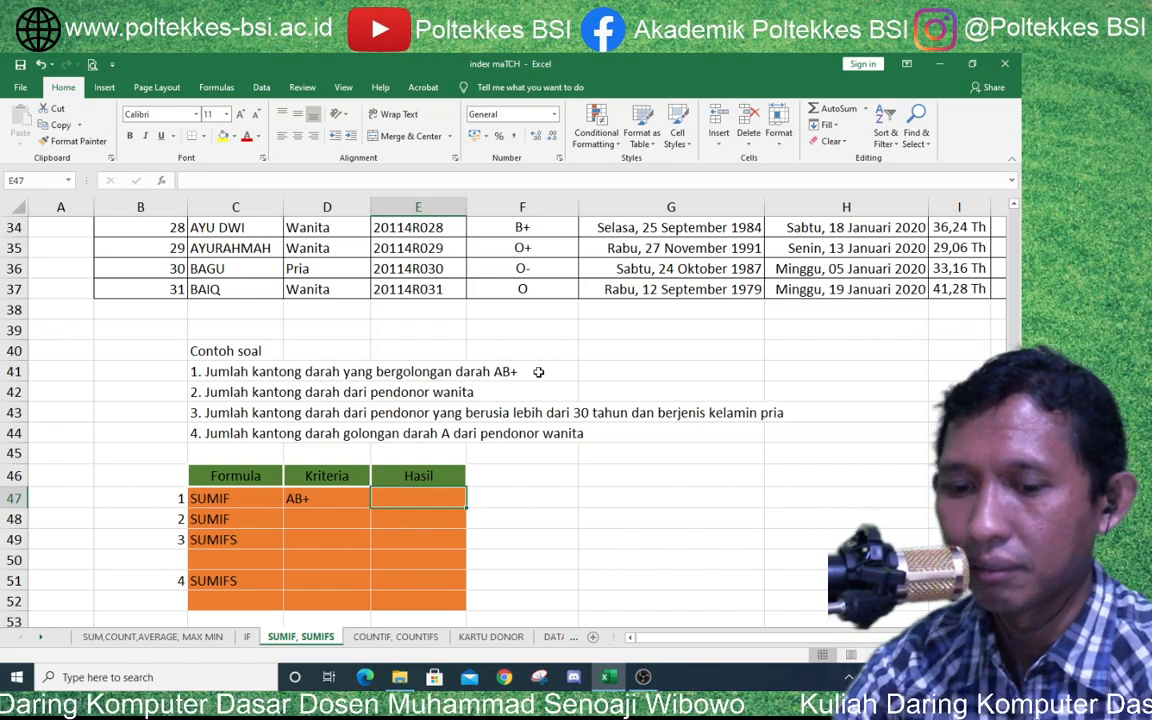
{"action": "type", "text": "=sumif"}
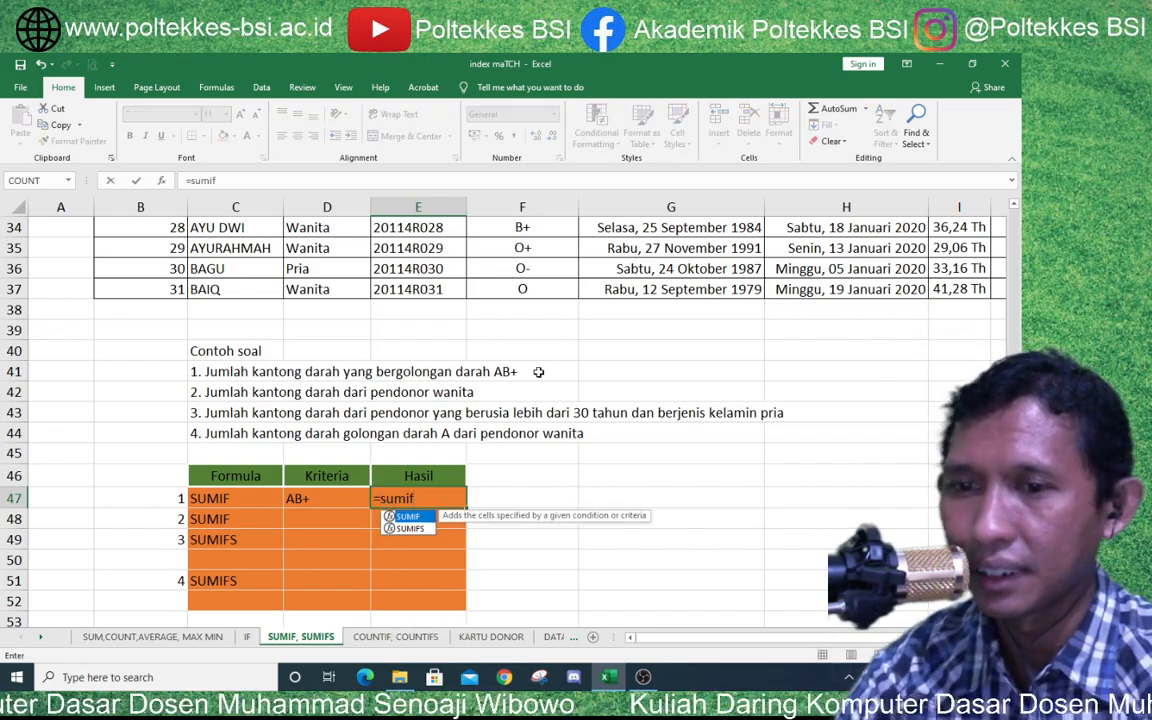
{"action": "key", "text": "Right"}
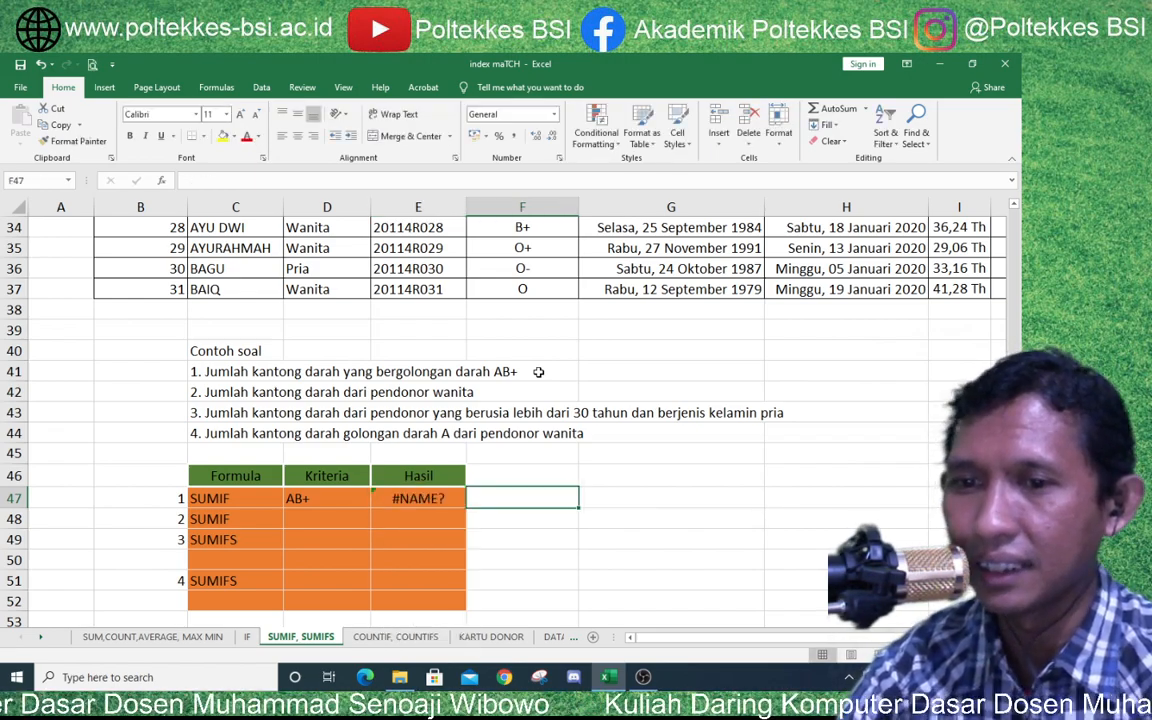
{"action": "key", "text": "Left"}
Start a SUMIF formula in E47 with the blood type range F8:F37 and the criterion "AB+"
{"action": "type", "text": "=sumi"}
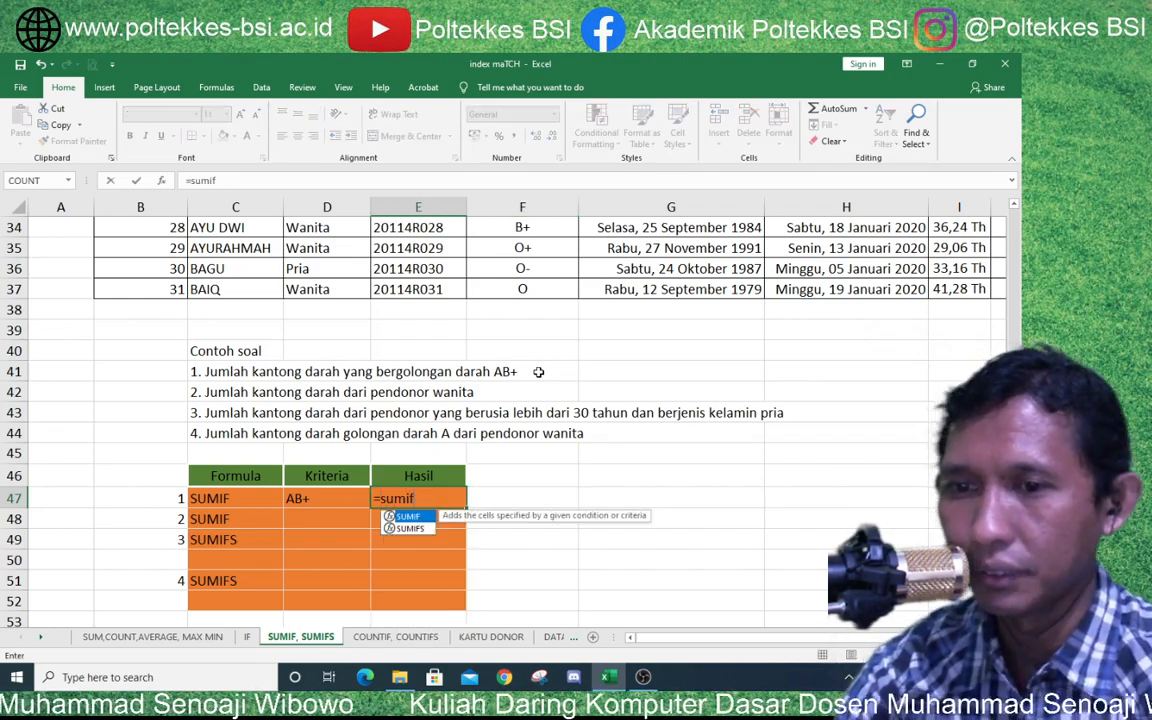
{"action": "key", "text": "Tab"}
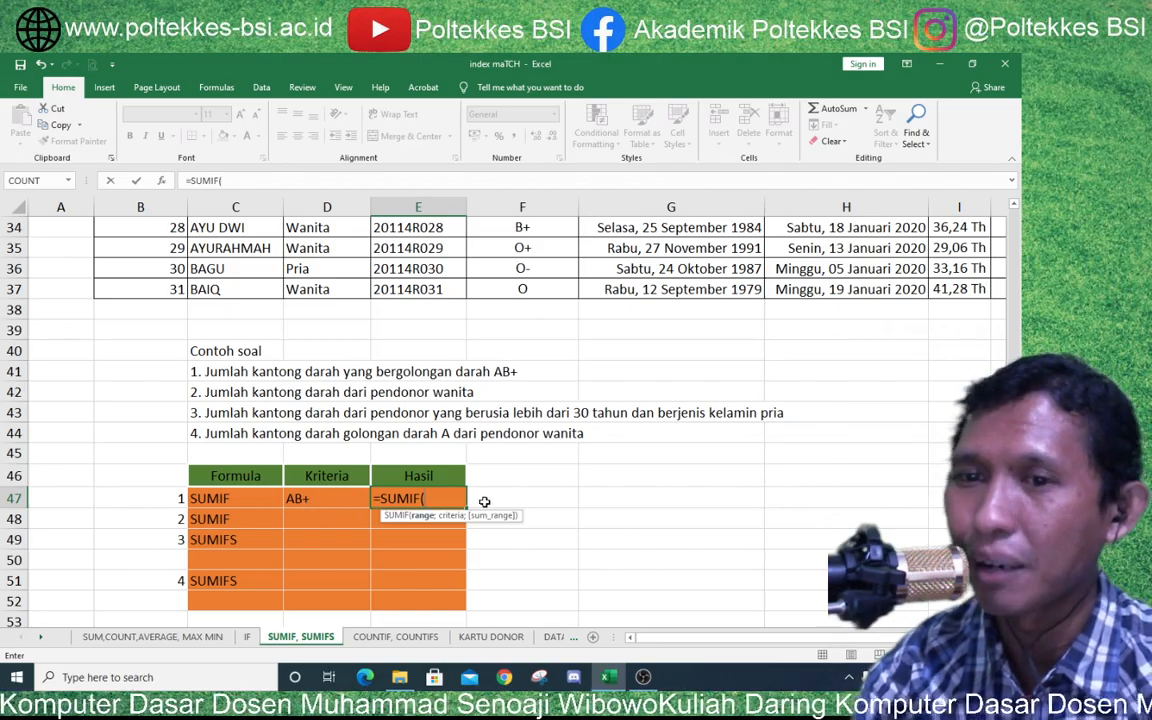
{"action": "scroll", "coordinate": [554, 424], "scroll_direction": "up", "scroll_amount": 6}
{"action": "scroll", "coordinate": [554, 424], "scroll_direction": "up", "scroll_amount": 3}
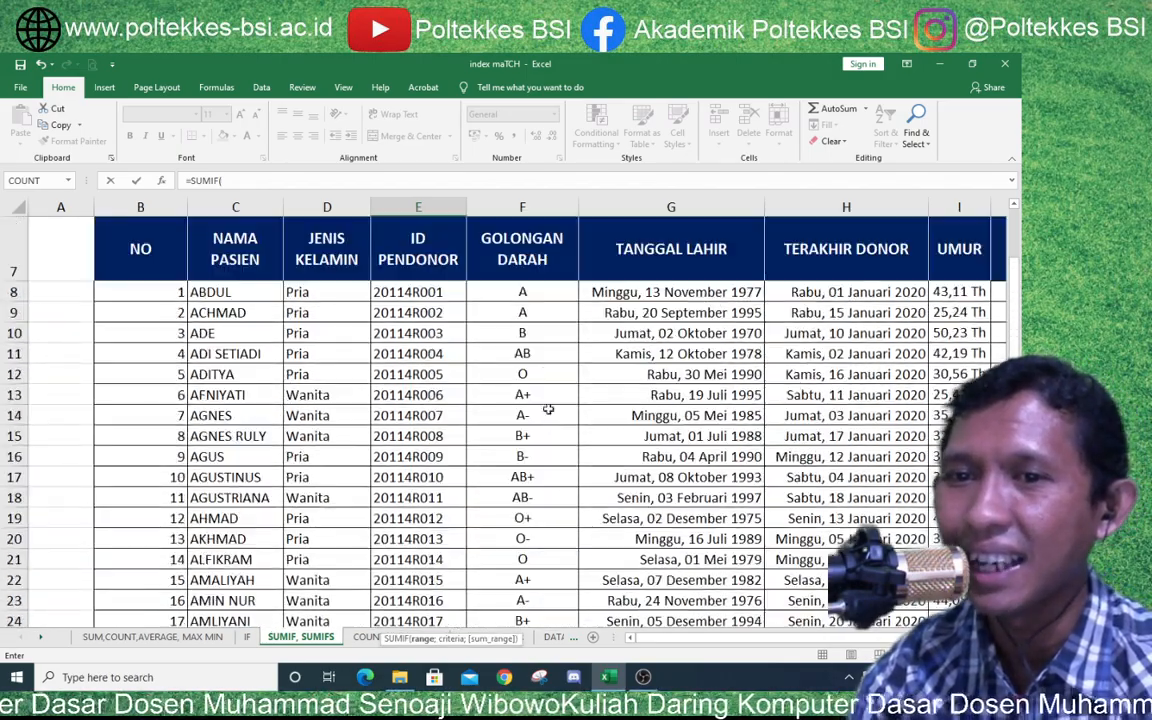
{"action": "left_click_drag", "start_coordinate": [522, 292], "coordinate": [533, 604]}
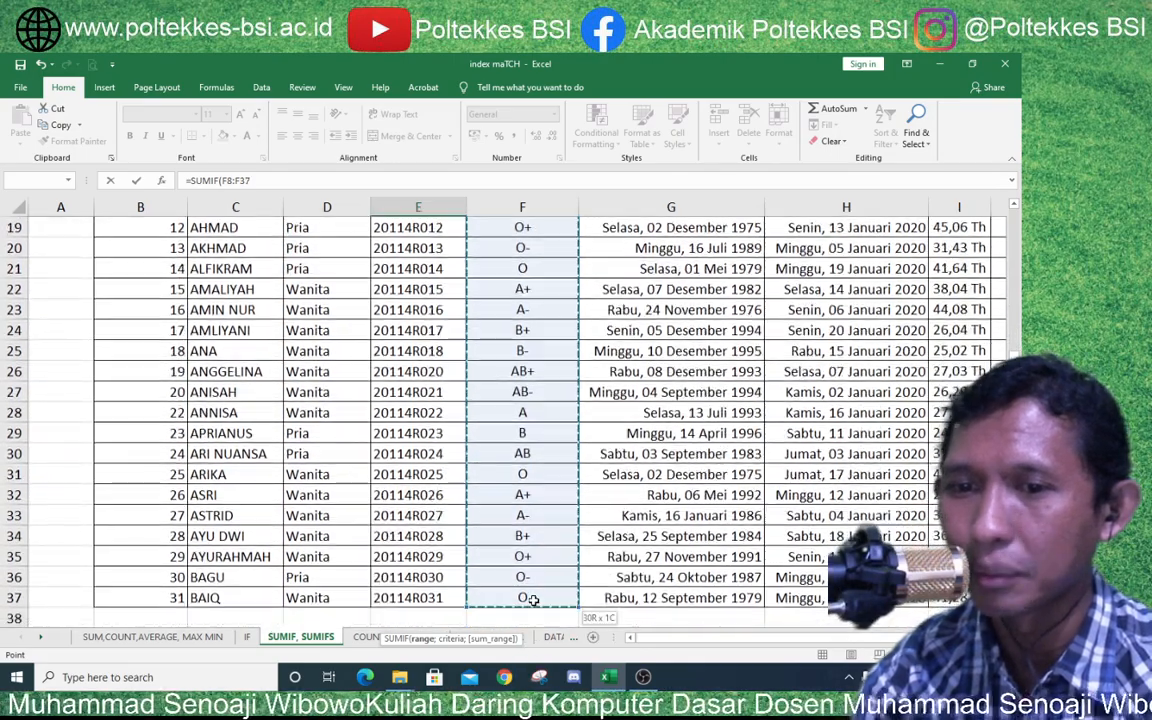
{"action": "scroll", "coordinate": [502, 536], "scroll_direction": "down", "scroll_amount": 6}
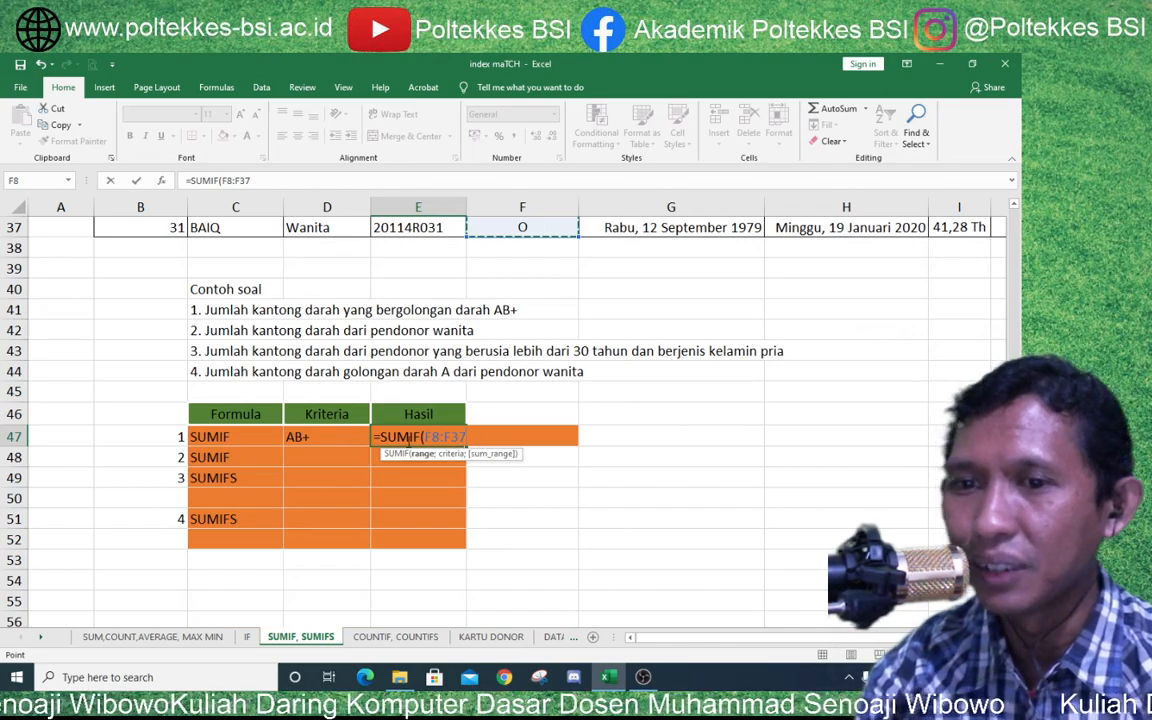
{"action": "type", "text": ";\"AB+"}
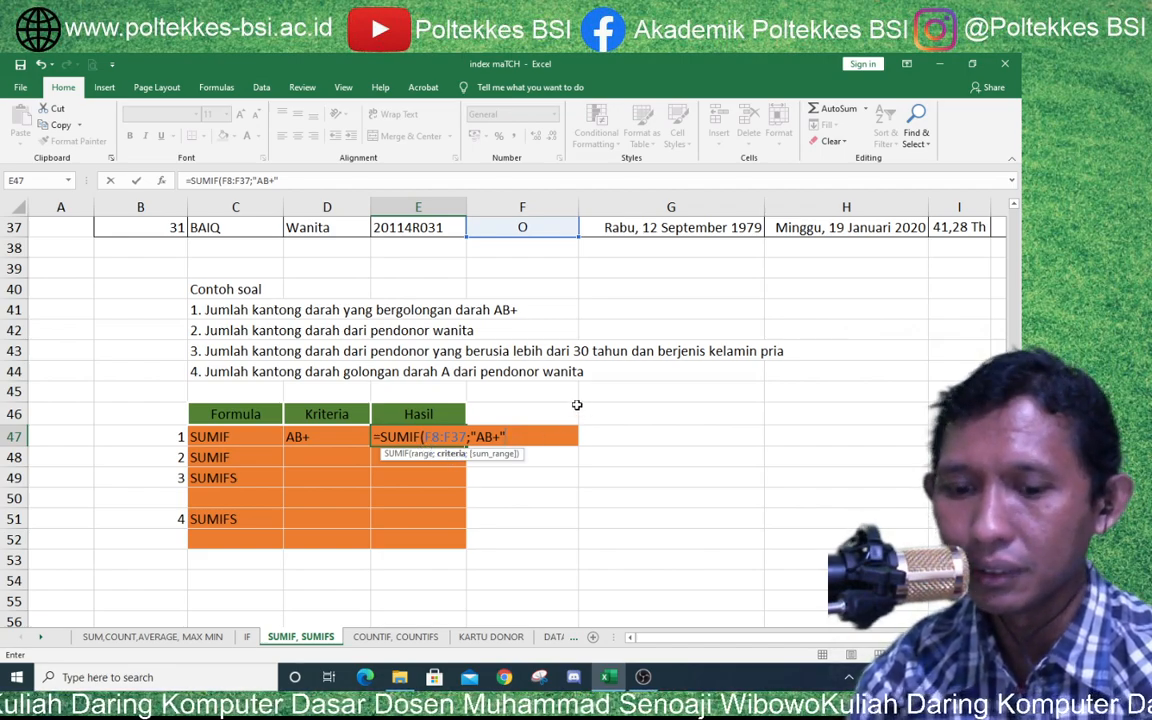
{"action": "type", "text": ";"}
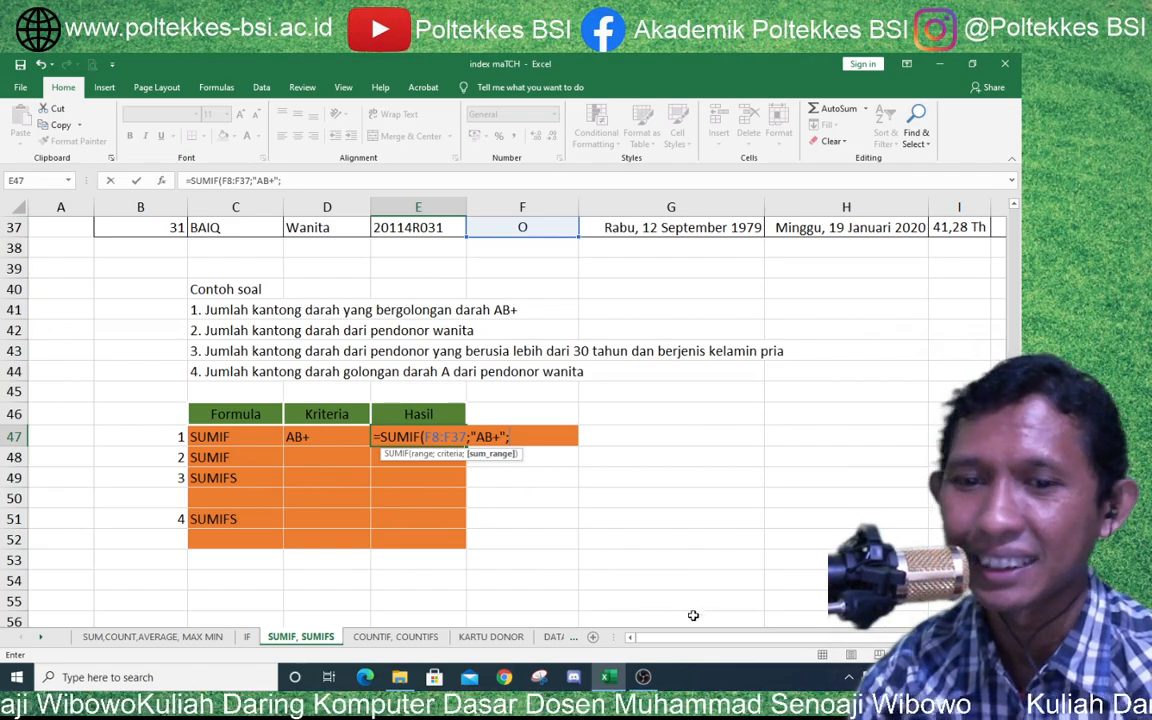
Complete the SUMIF formula in E47 with the blood bag range J8:J37 as the sum range
{"action": "scroll", "coordinate": [692, 613], "scroll_direction": "right", "scroll_amount": 2}
{"action": "scroll", "coordinate": [800, 500], "scroll_direction": "up", "scroll_amount": 8}
{"action": "scroll", "coordinate": [913, 466], "scroll_direction": "up", "scroll_amount": 4}
{"action": "scroll", "coordinate": [913, 466], "scroll_direction": "down", "scroll_amount": 2}
{"action": "left_click", "coordinate": [870, 292]}
{"action": "left_click_drag", "start_coordinate": [870, 292], "coordinate": [880, 597]}
{"action": "scroll", "coordinate": [377, 506], "scroll_direction": "down", "scroll_amount": 3}
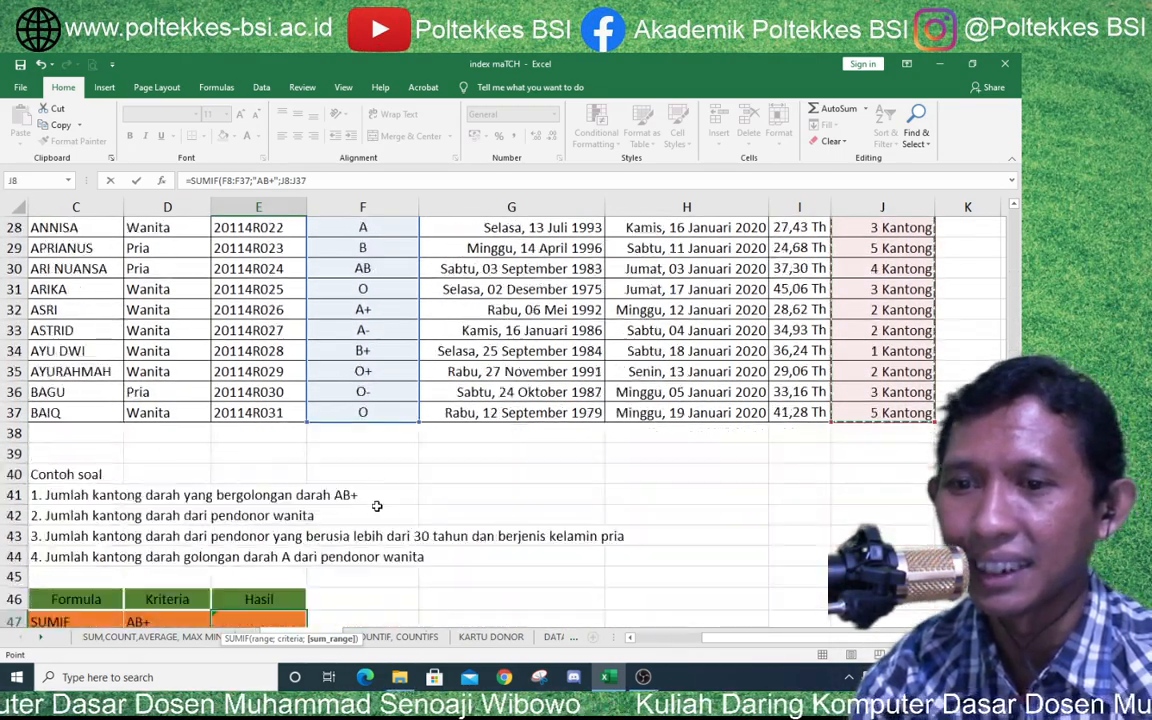
{"action": "scroll", "coordinate": [377, 506], "scroll_direction": "down", "scroll_amount": 2}
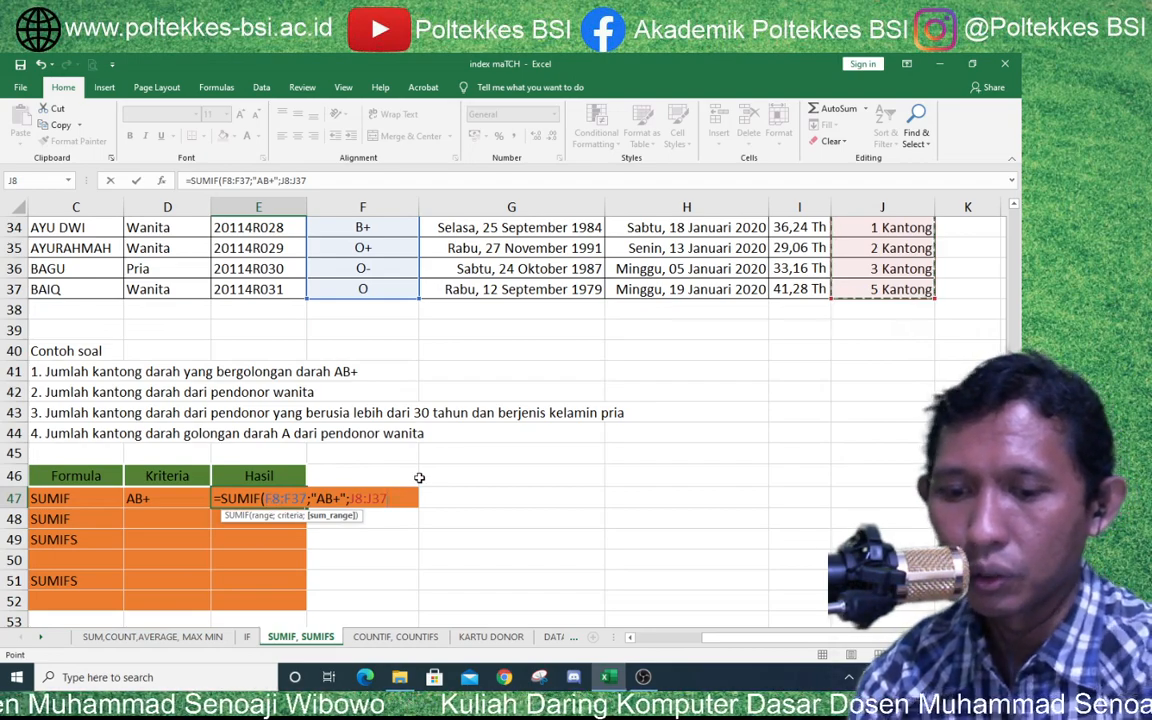
{"action": "type", "text": ")"}
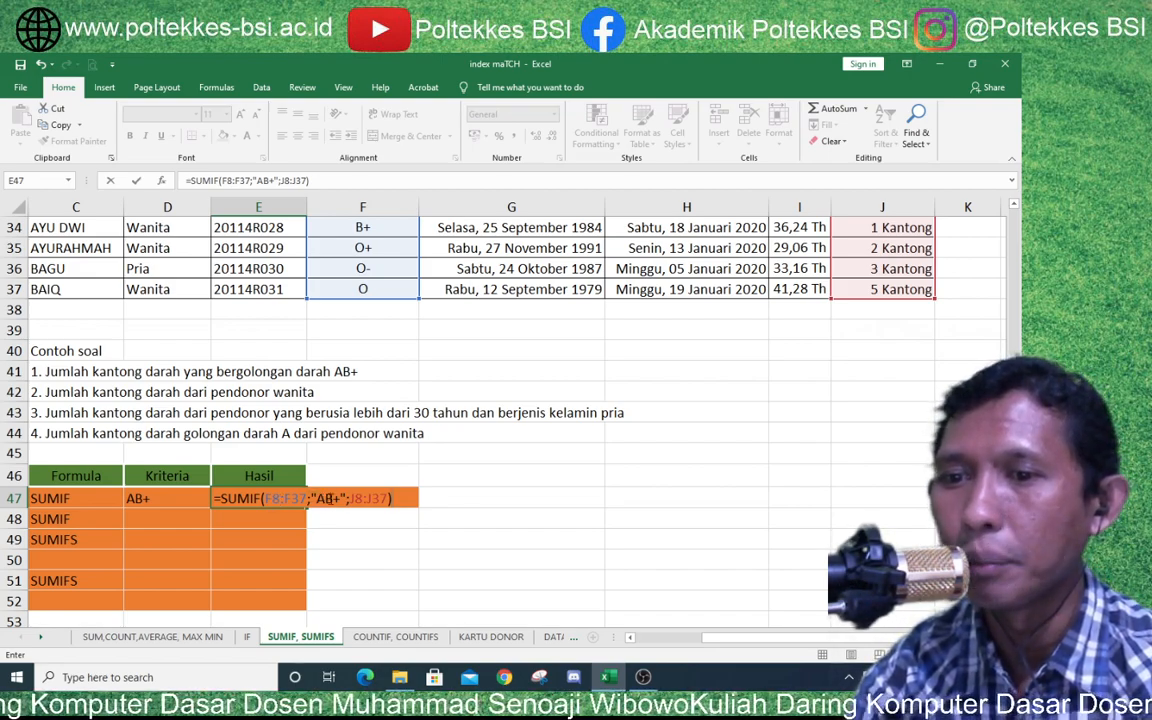
{"action": "left_click", "coordinate": [340, 498]}
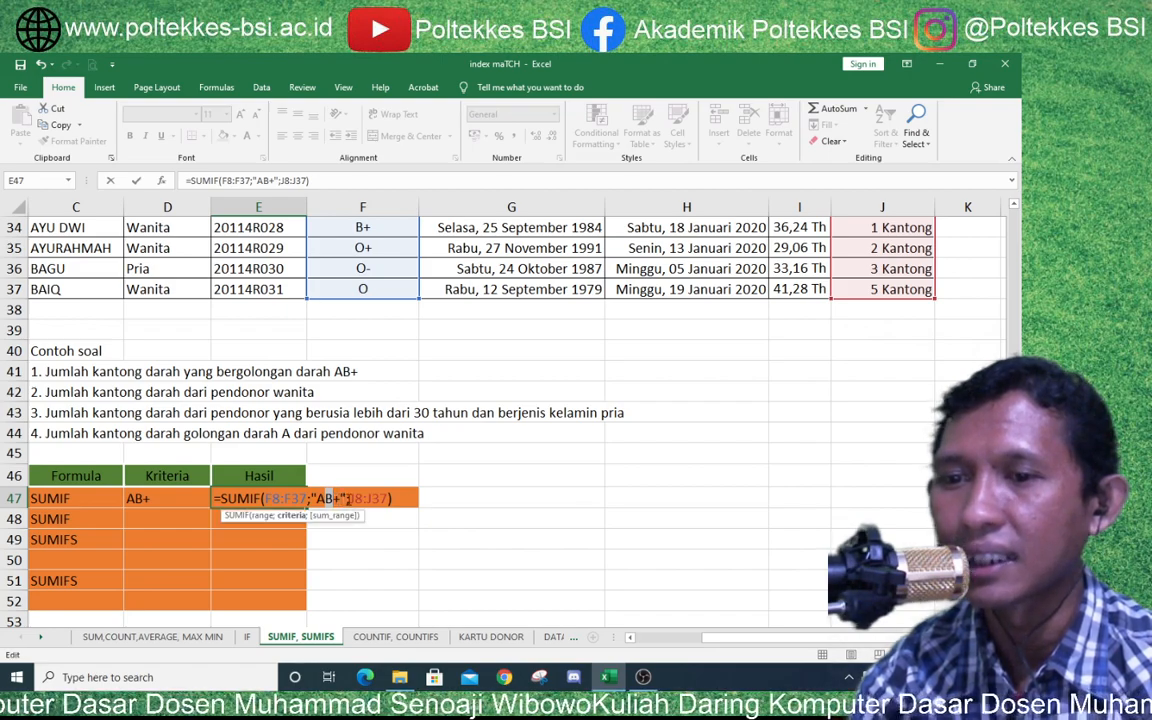
{"action": "left_click", "coordinate": [369, 498]}
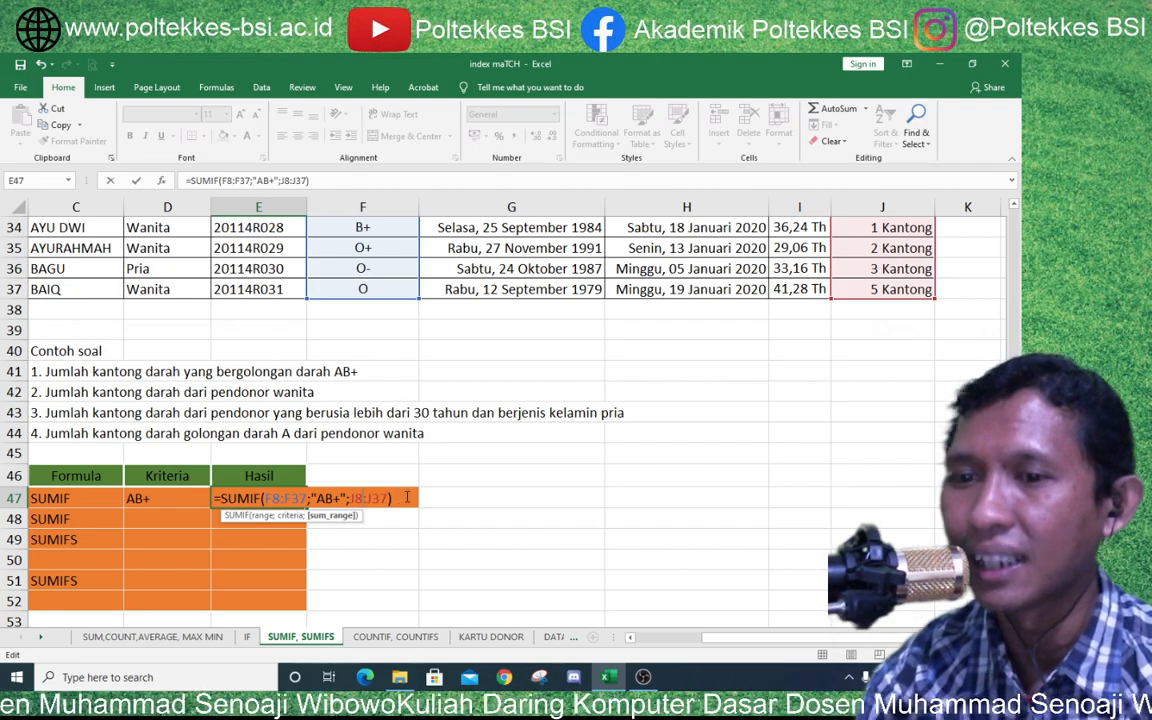
{"action": "key", "text": "Return"}
{"action": "left_click", "coordinate": [294, 505]}
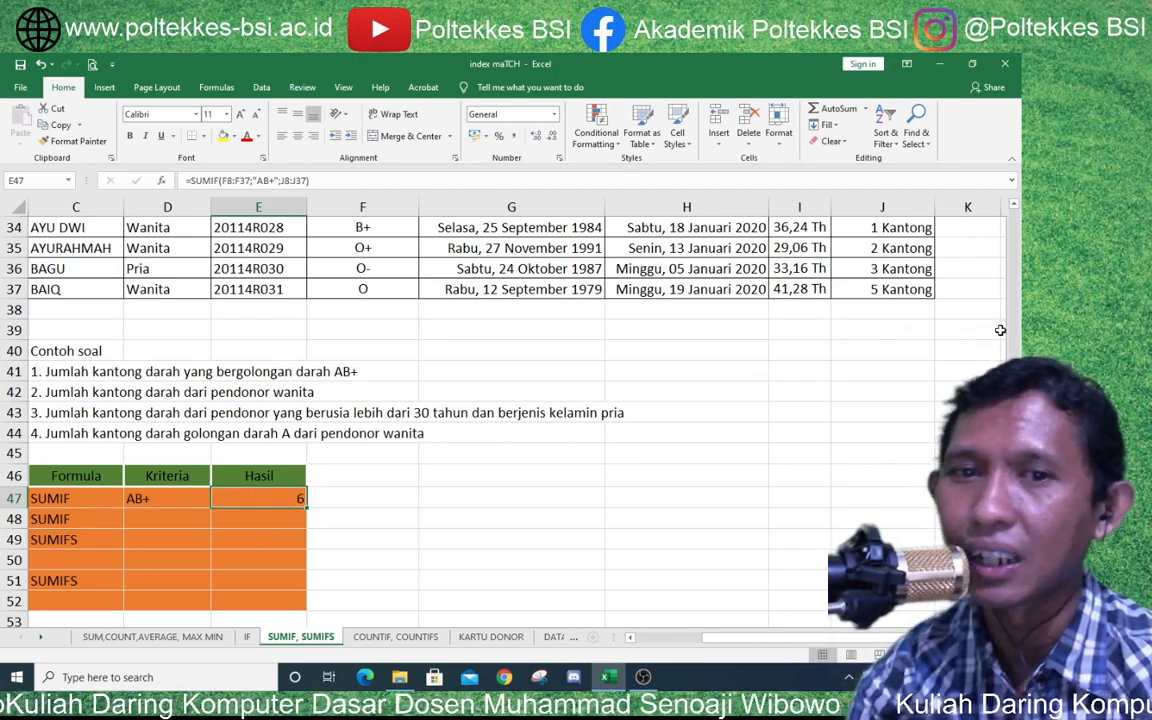
Try to copy the cell format of J37 to the result in E47 with Format Painter
{"action": "left_click", "coordinate": [900, 289]}
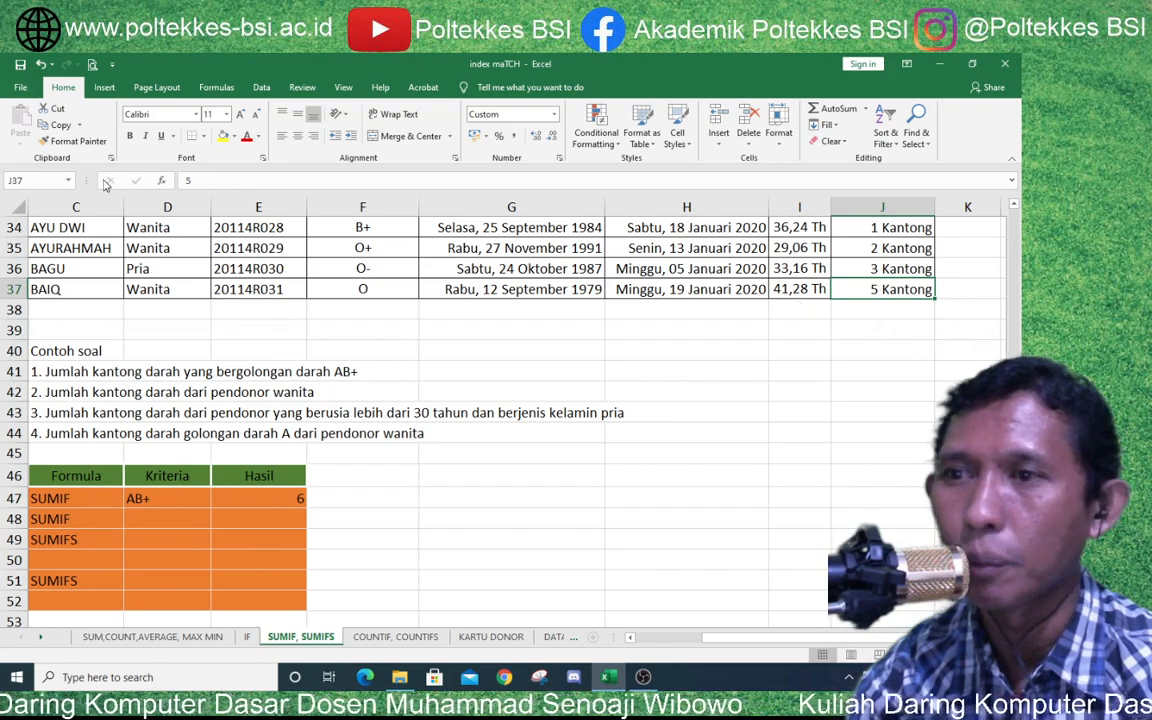
{"action": "left_click", "coordinate": [80, 141]}
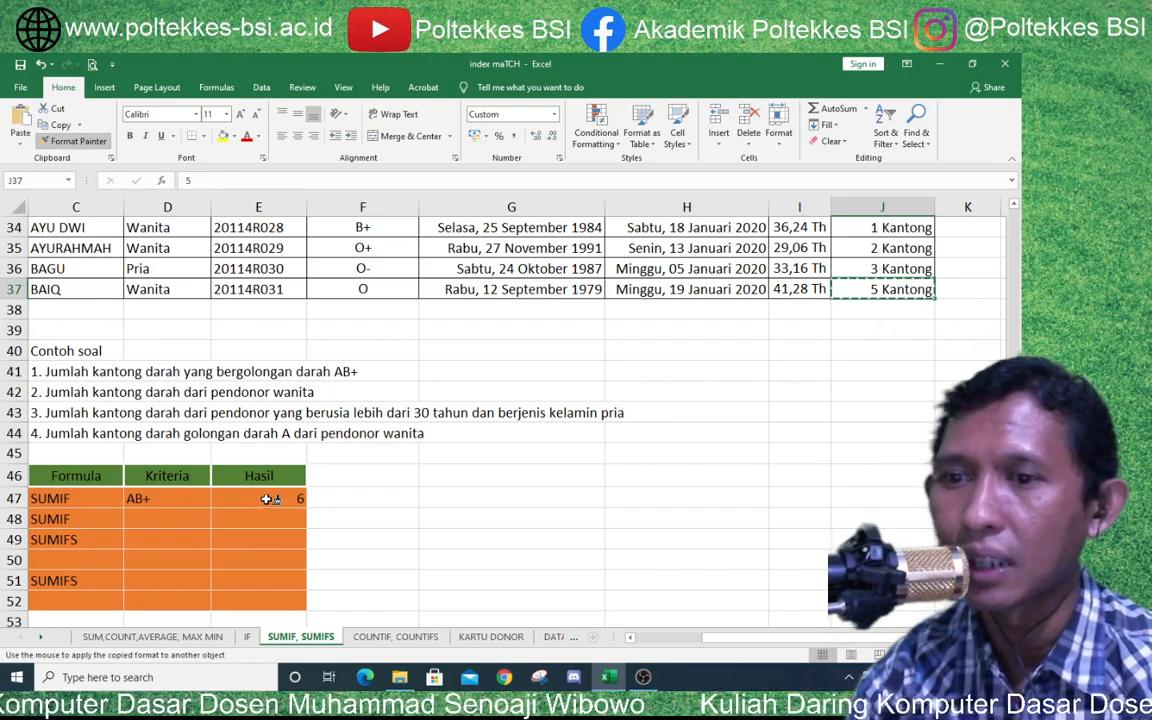
{"action": "left_click", "coordinate": [270, 499]}
{"action": "left_click", "coordinate": [400, 513]}
{"action": "left_click", "coordinate": [258, 518]}
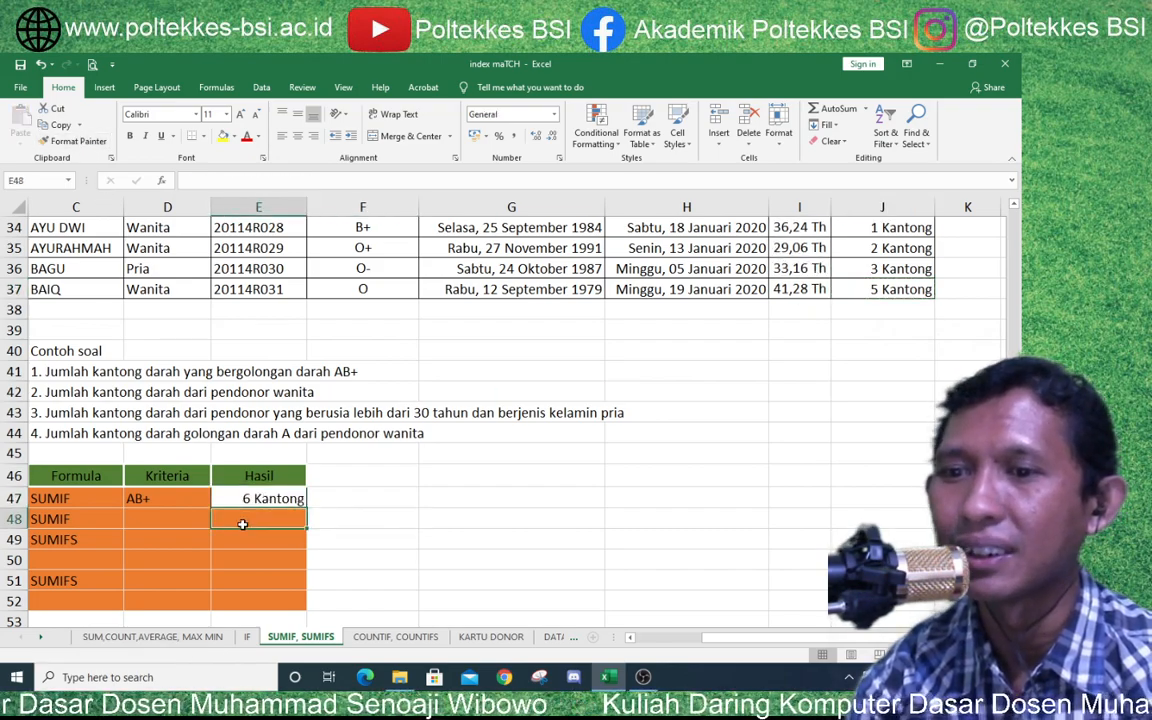
{"action": "left_click", "coordinate": [78, 145]}
Apply the custom number format General "Kantong" to the result in E47
{"action": "left_click", "coordinate": [288, 499]}
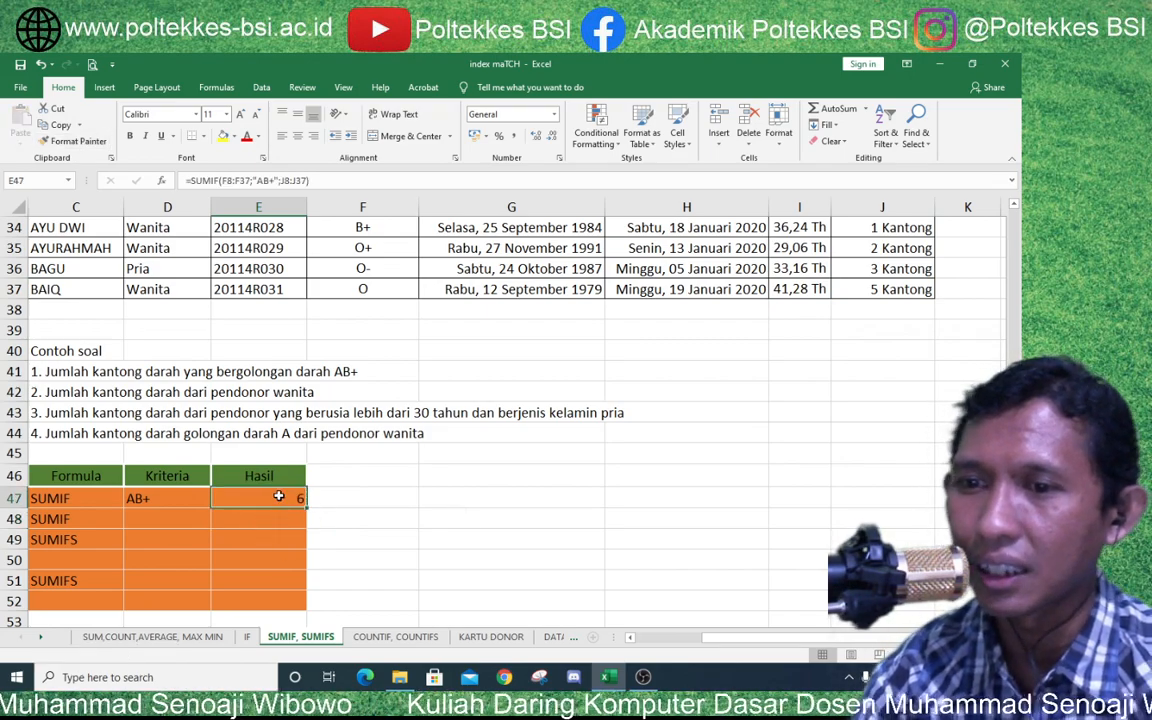
{"action": "right_click", "coordinate": [280, 508]}
{"action": "left_click", "coordinate": [357, 428]}
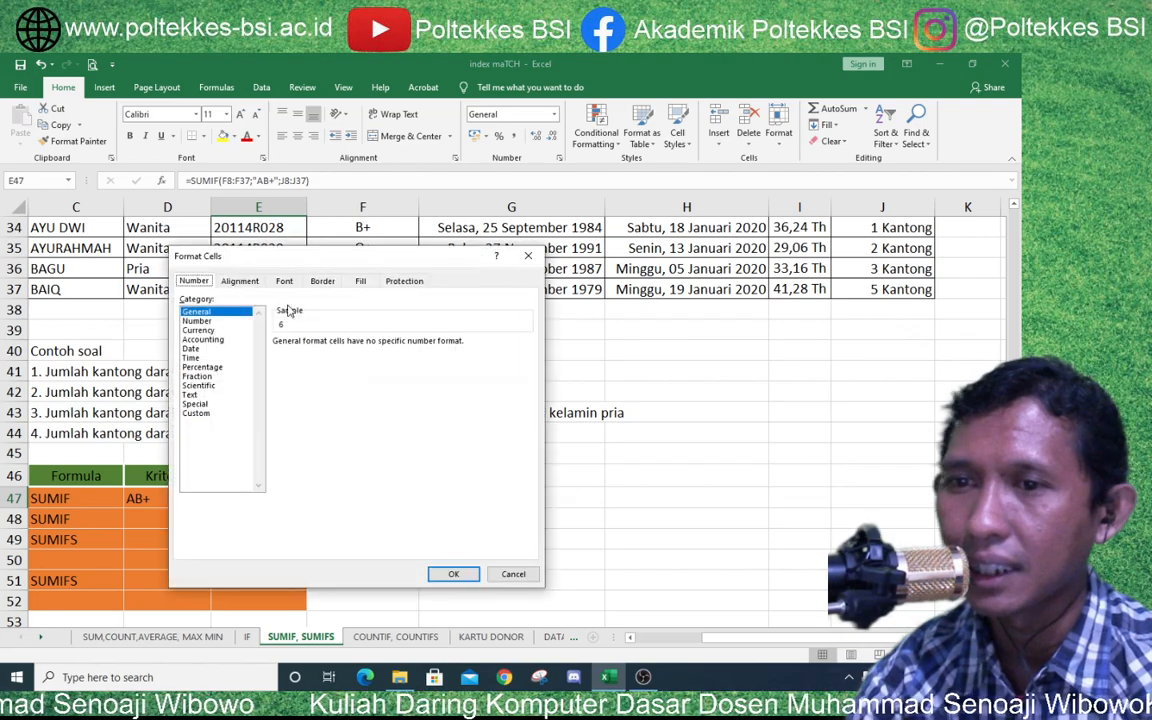
{"action": "left_click", "coordinate": [197, 412]}
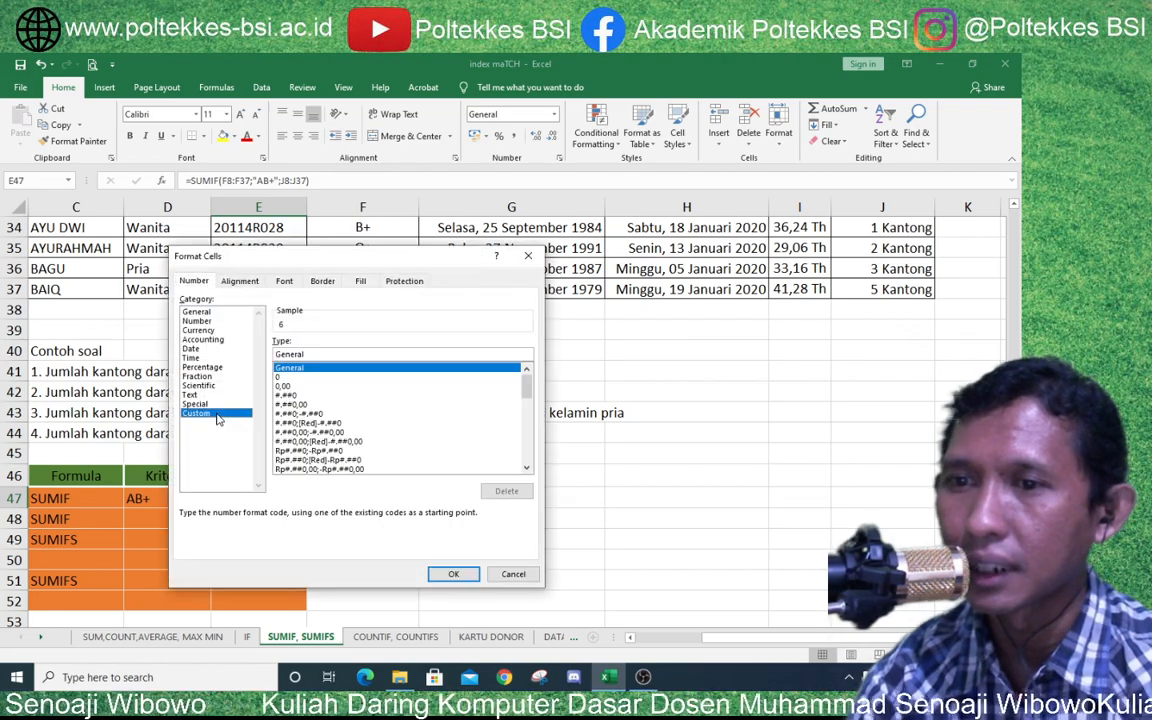
{"action": "left_click", "coordinate": [313, 355]}
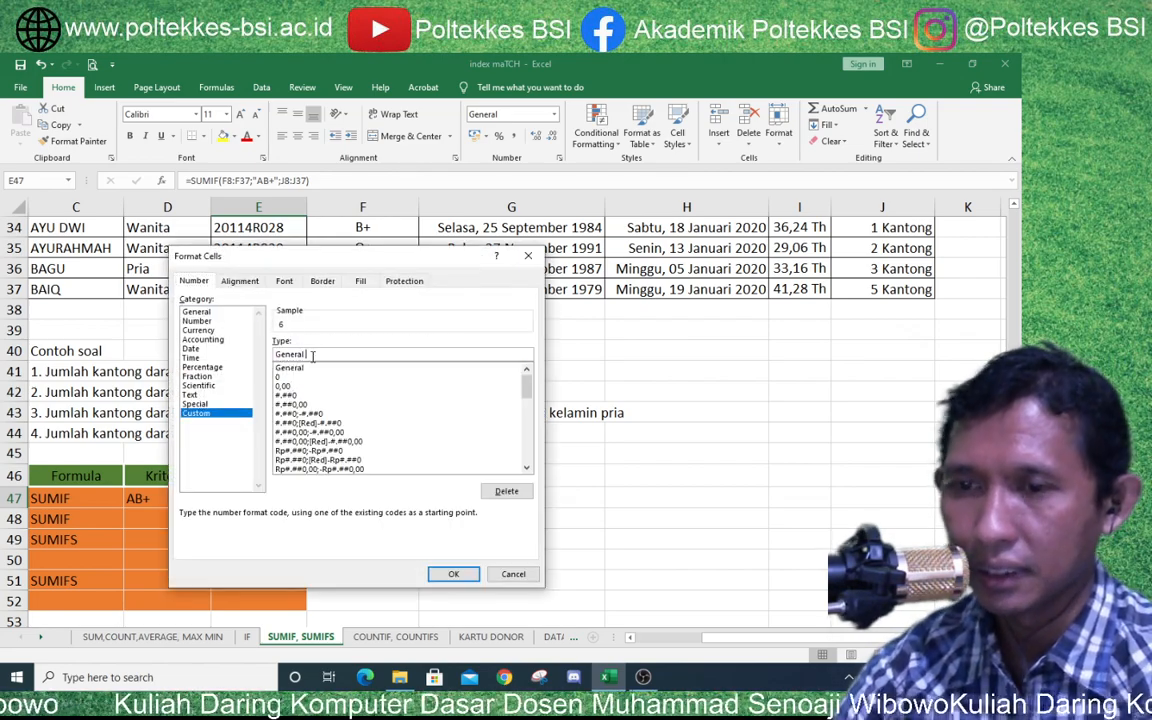
{"action": "type", "text": "\"Kantong\""}
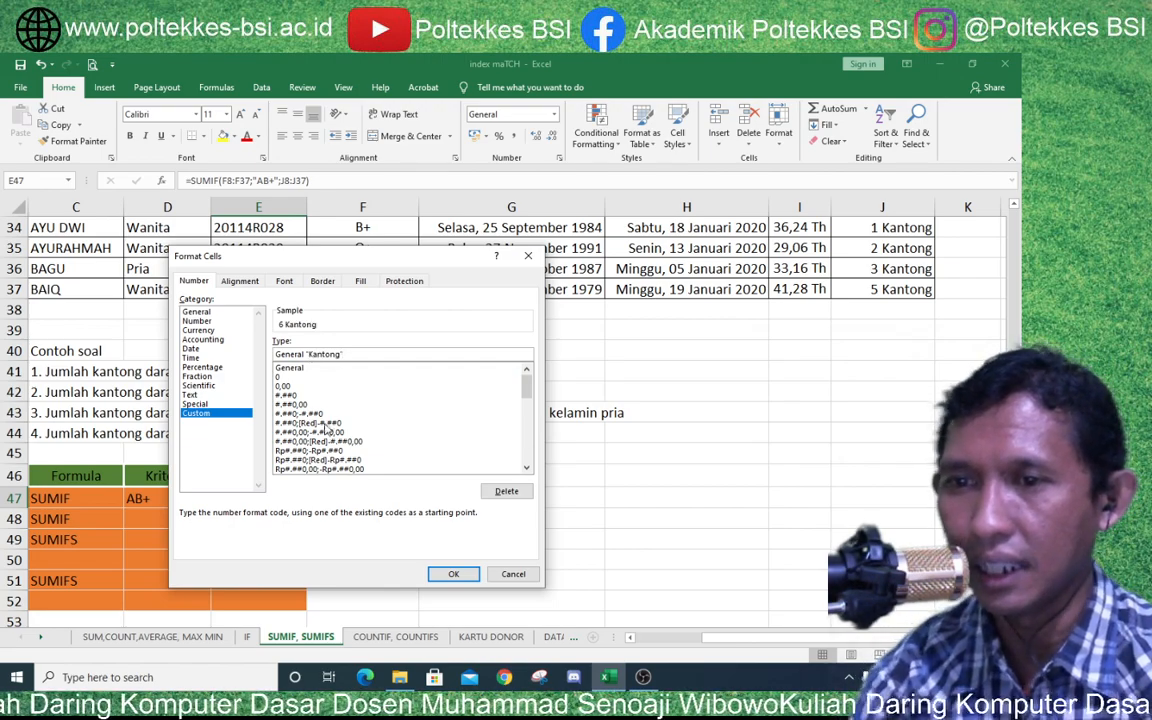
{"action": "left_click", "coordinate": [448, 575]}
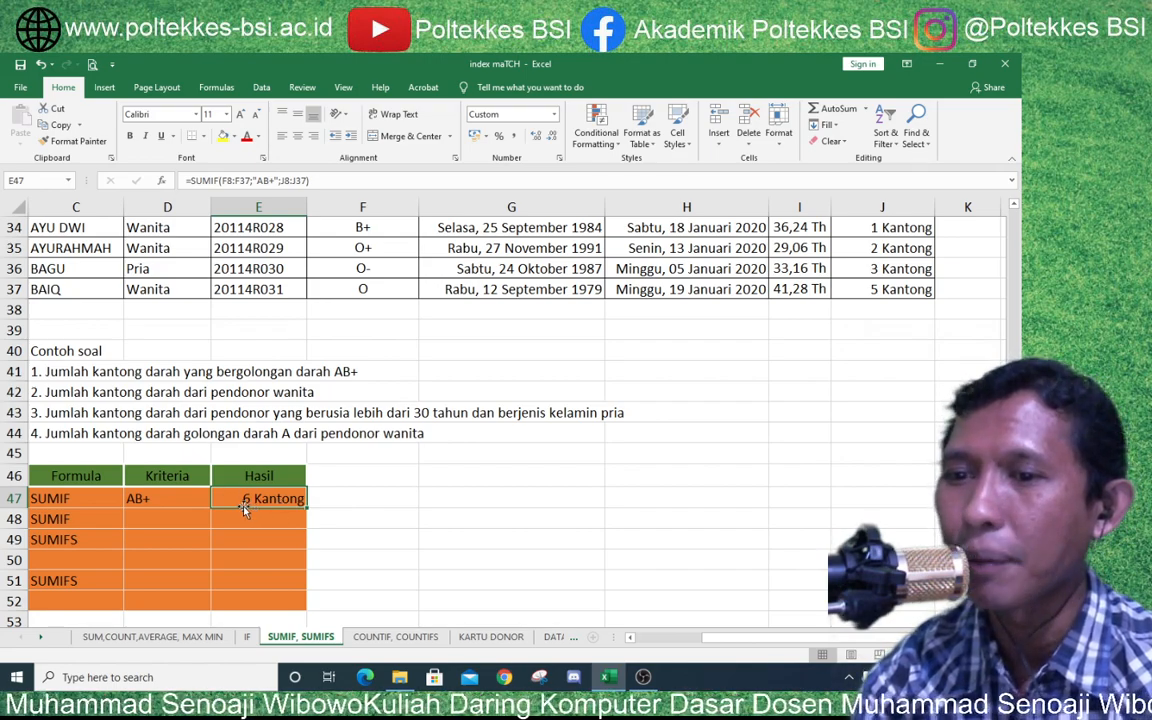
Enter the check formula =J17+J26 in F47 to add the two AB+ donors' blood bags manually
{"action": "left_click", "coordinate": [368, 513]}
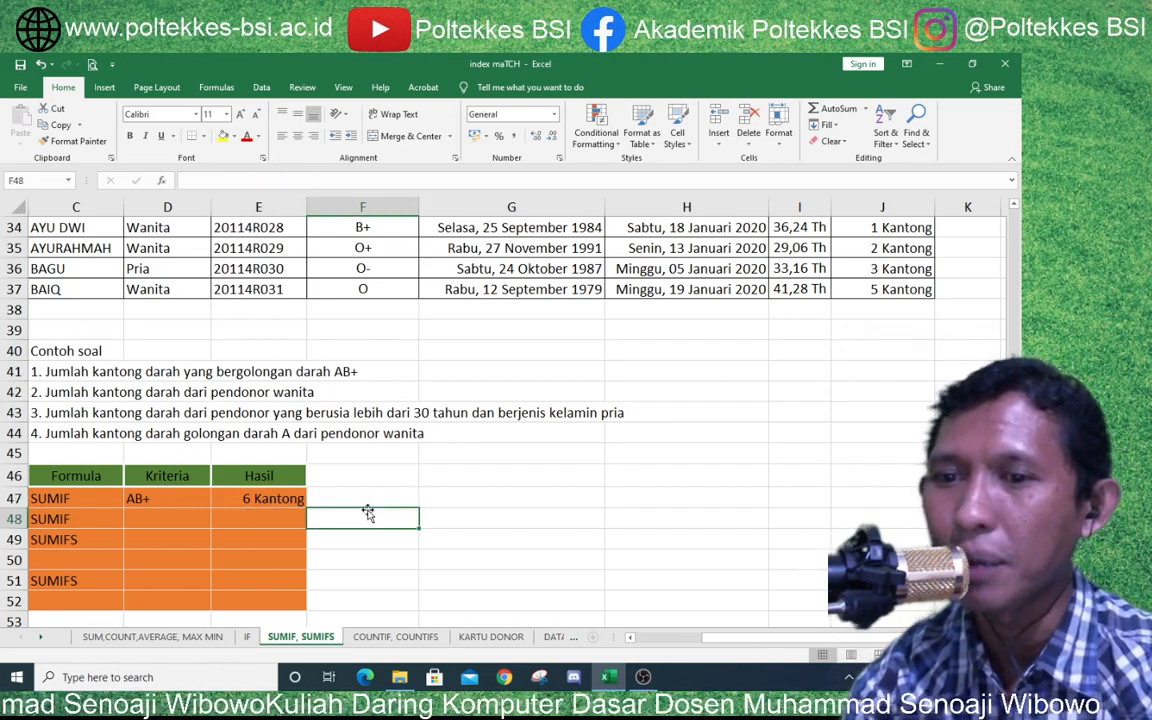
{"action": "left_click", "coordinate": [370, 497]}
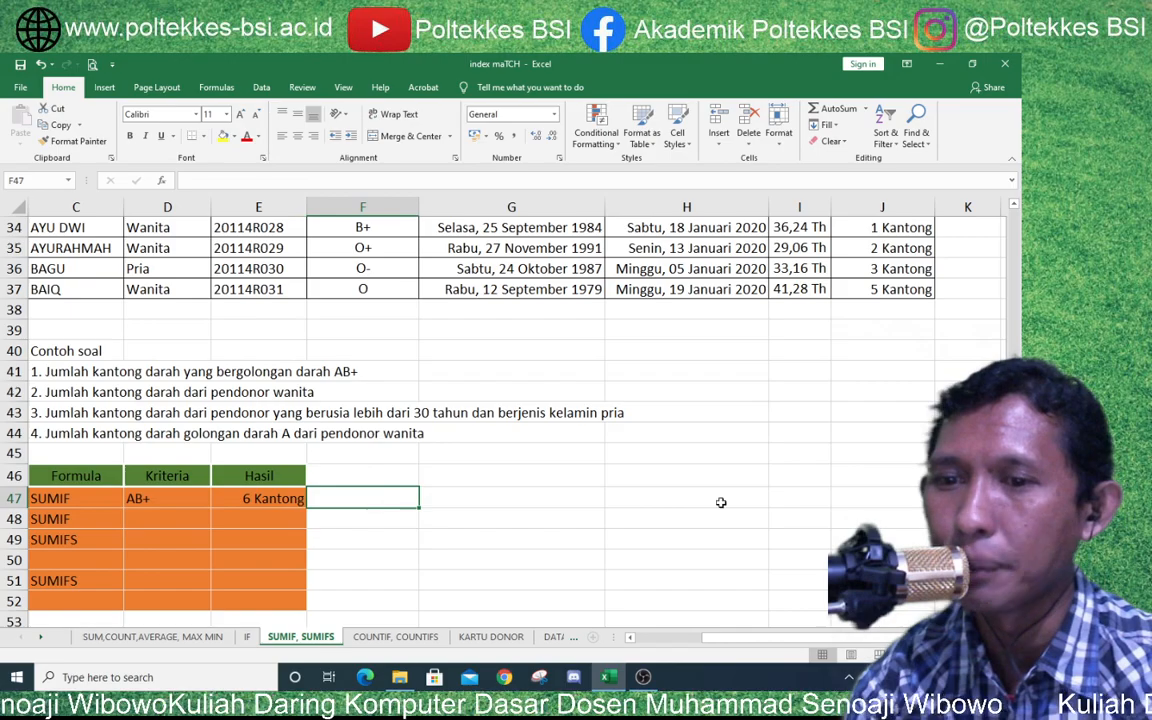
{"action": "type", "text": "="}
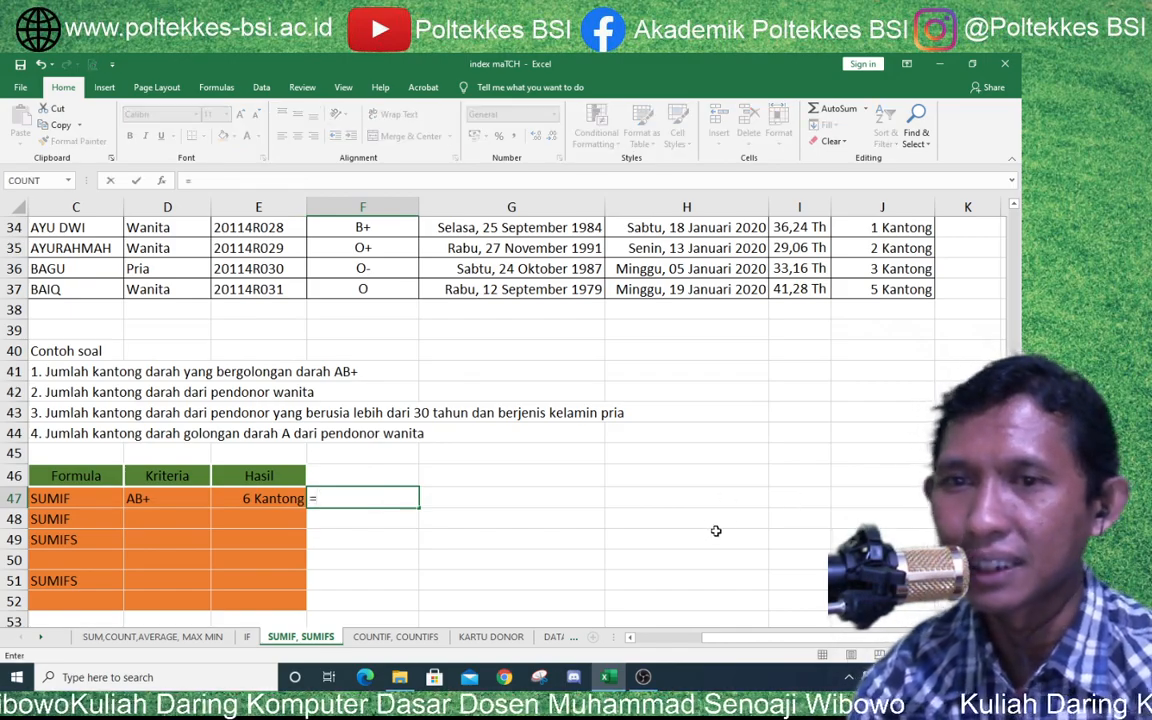
{"action": "scroll", "coordinate": [750, 505], "scroll_direction": "up", "scroll_amount": 6}
{"action": "scroll", "coordinate": [786, 514], "scroll_direction": "up", "scroll_amount": 3}
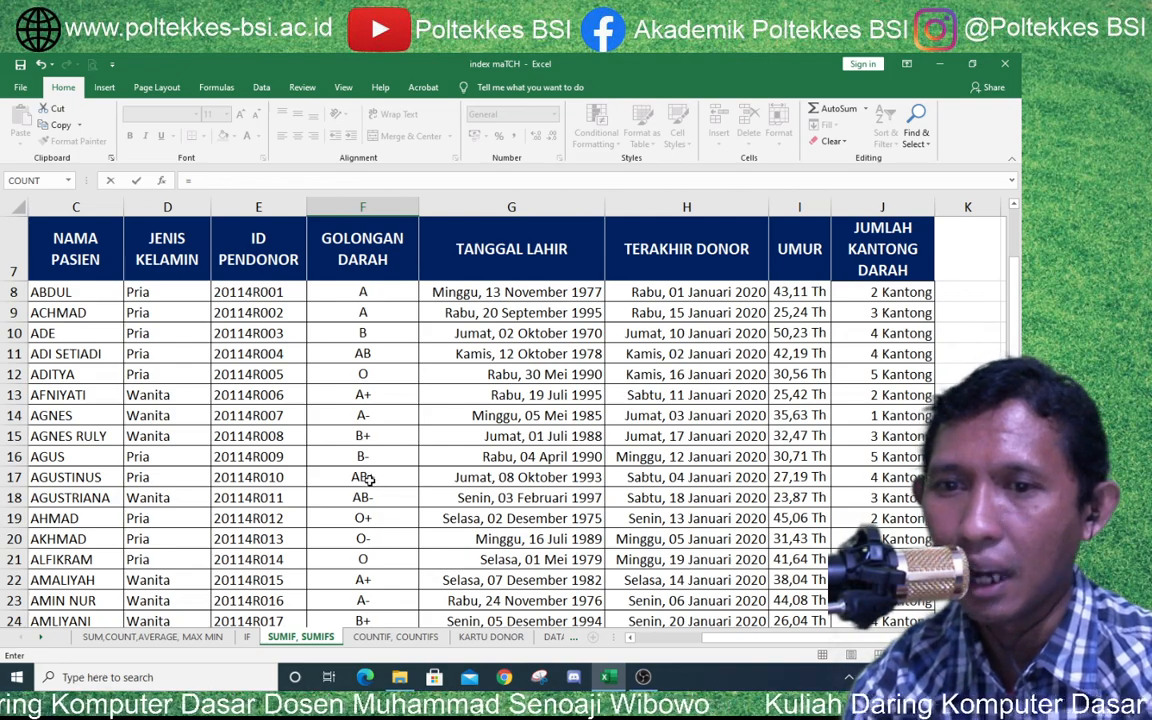
{"action": "left_click", "coordinate": [880, 477]}
{"action": "type", "text": "*"}
{"action": "scroll", "coordinate": [530, 440], "scroll_direction": "down", "scroll_amount": 2}
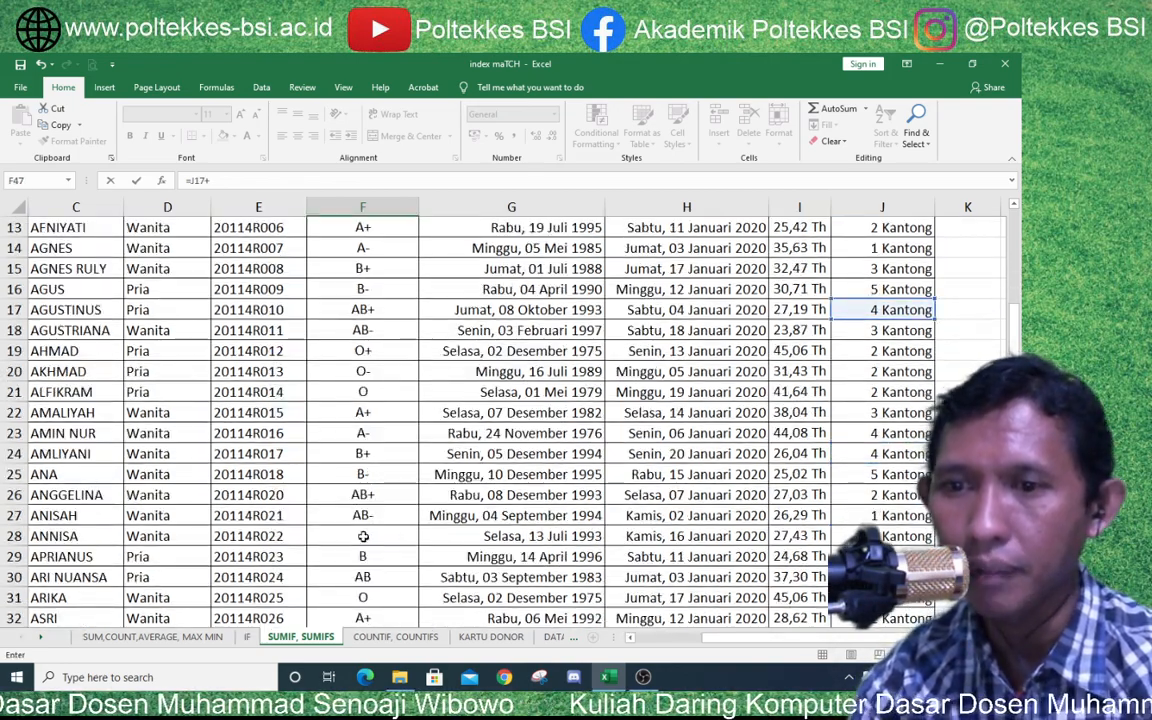
{"action": "left_click", "coordinate": [880, 495]}
{"action": "type", "text": "+"}
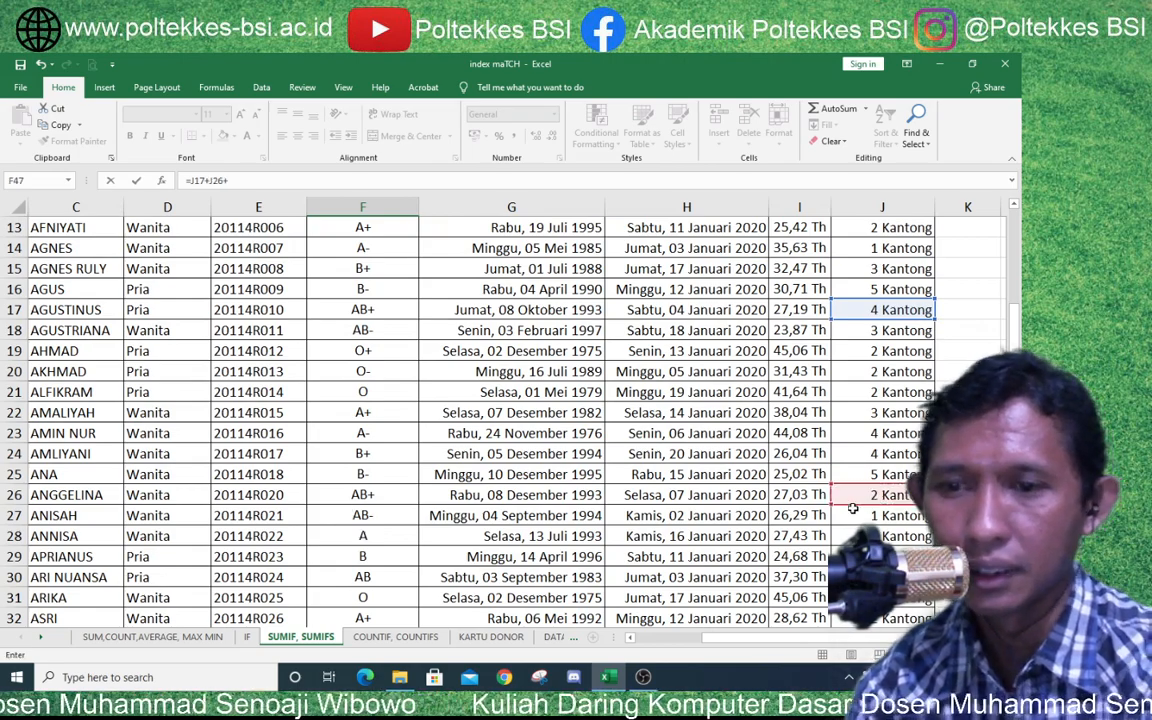
{"action": "scroll", "coordinate": [548, 513], "scroll_direction": "down", "scroll_amount": 2}
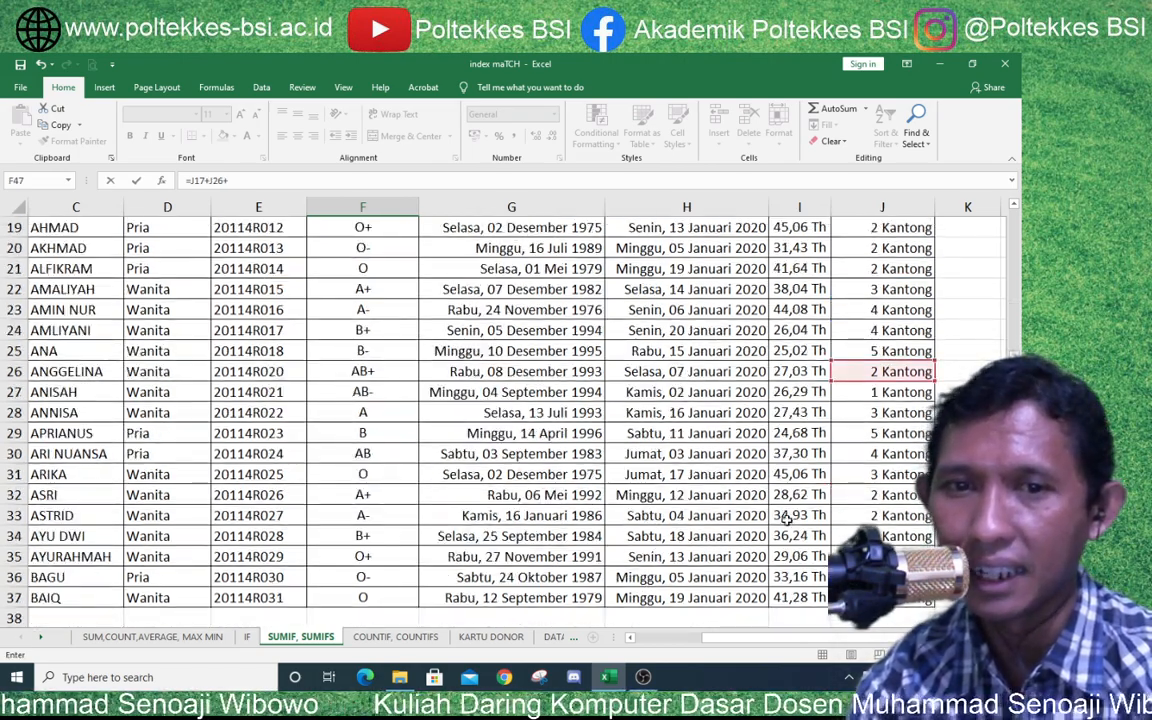
{"action": "key", "text": "Return"}
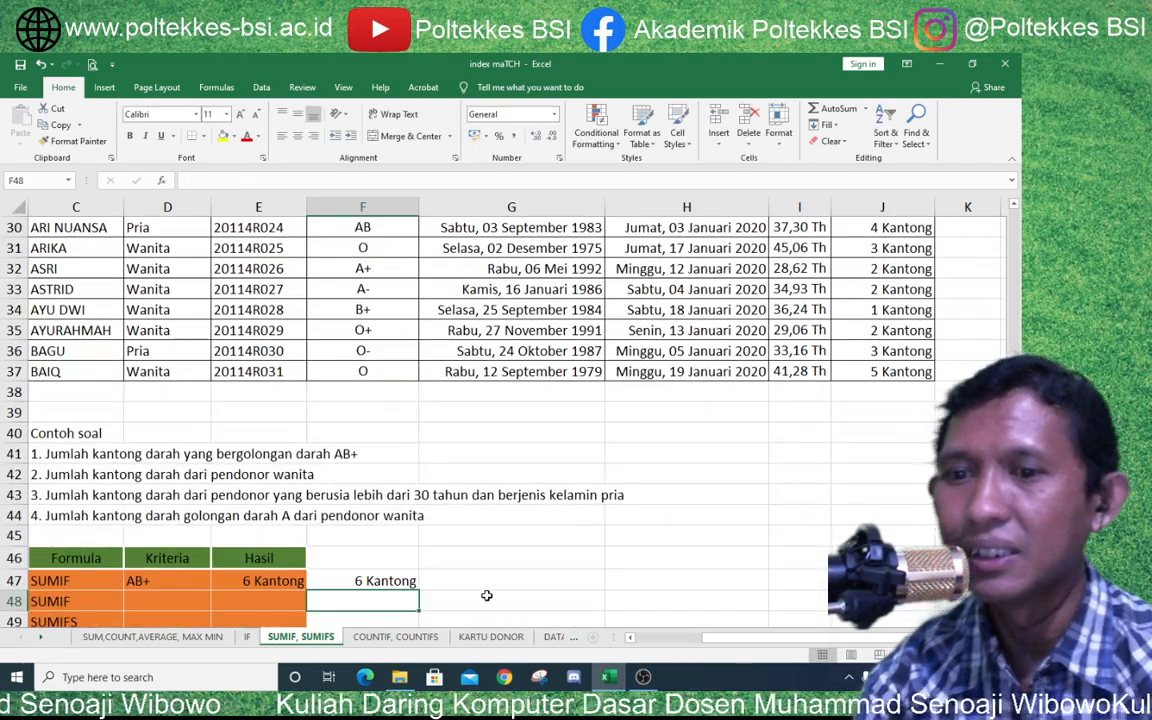
Compare the manual addition formula in F47 with the SUMIF formula in E47, leaving both unedited
{"action": "left_click", "coordinate": [388, 582]}
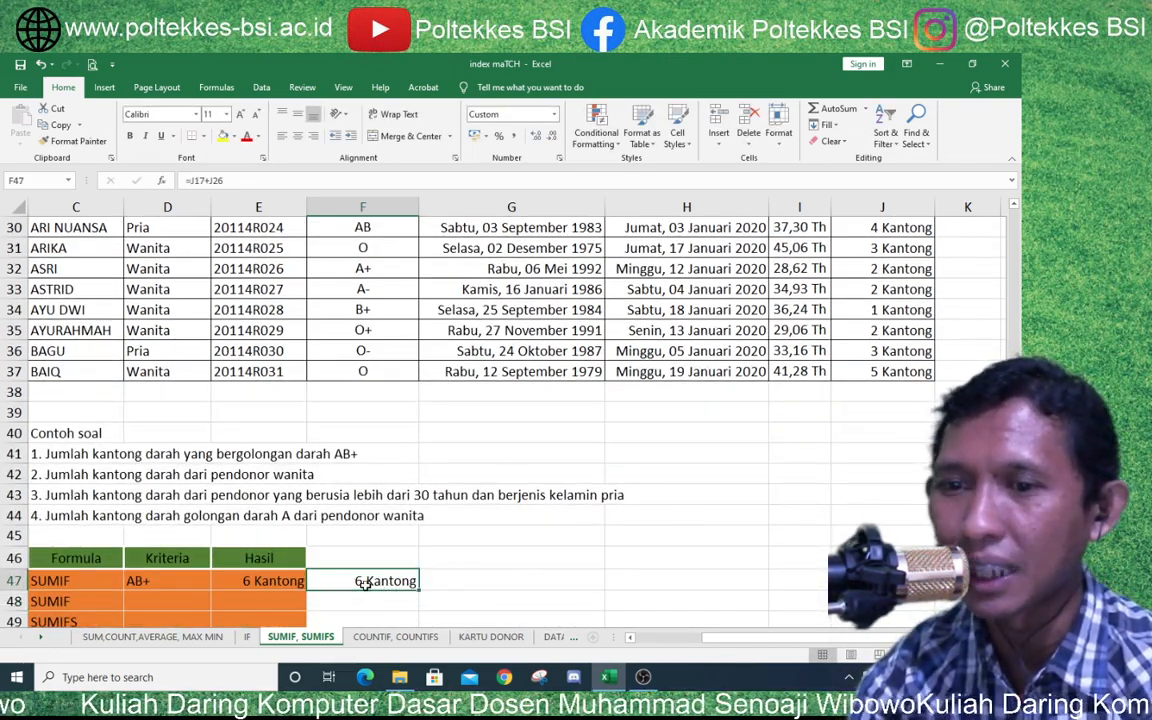
{"action": "left_click_drag", "start_coordinate": [233, 182], "coordinate": [146, 185]}
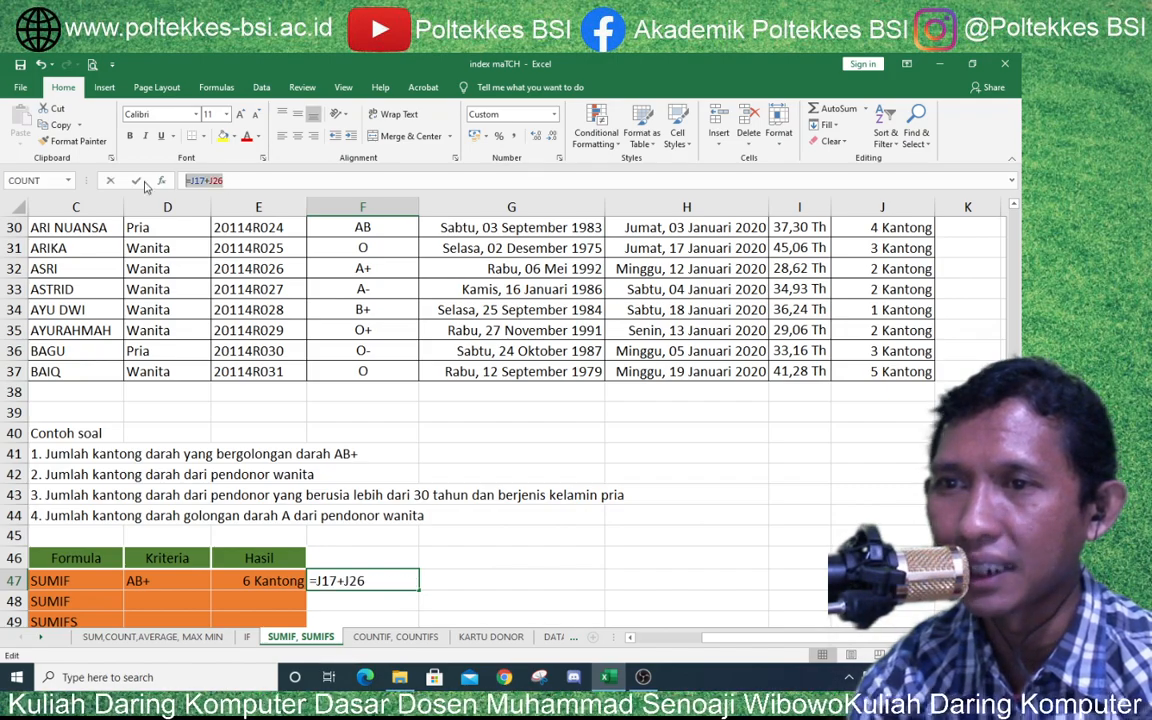
{"action": "left_click", "coordinate": [357, 615]}
{"action": "key", "text": "Escape"}
{"action": "left_click", "coordinate": [285, 585]}
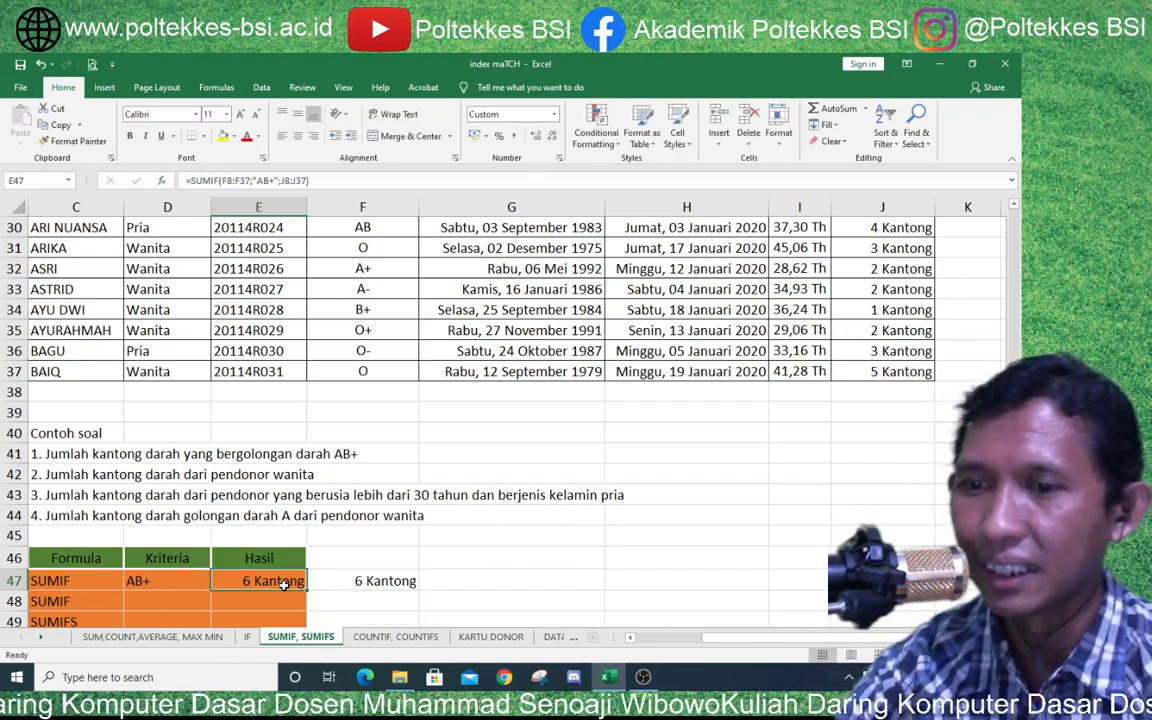
{"action": "left_click", "coordinate": [312, 180]}
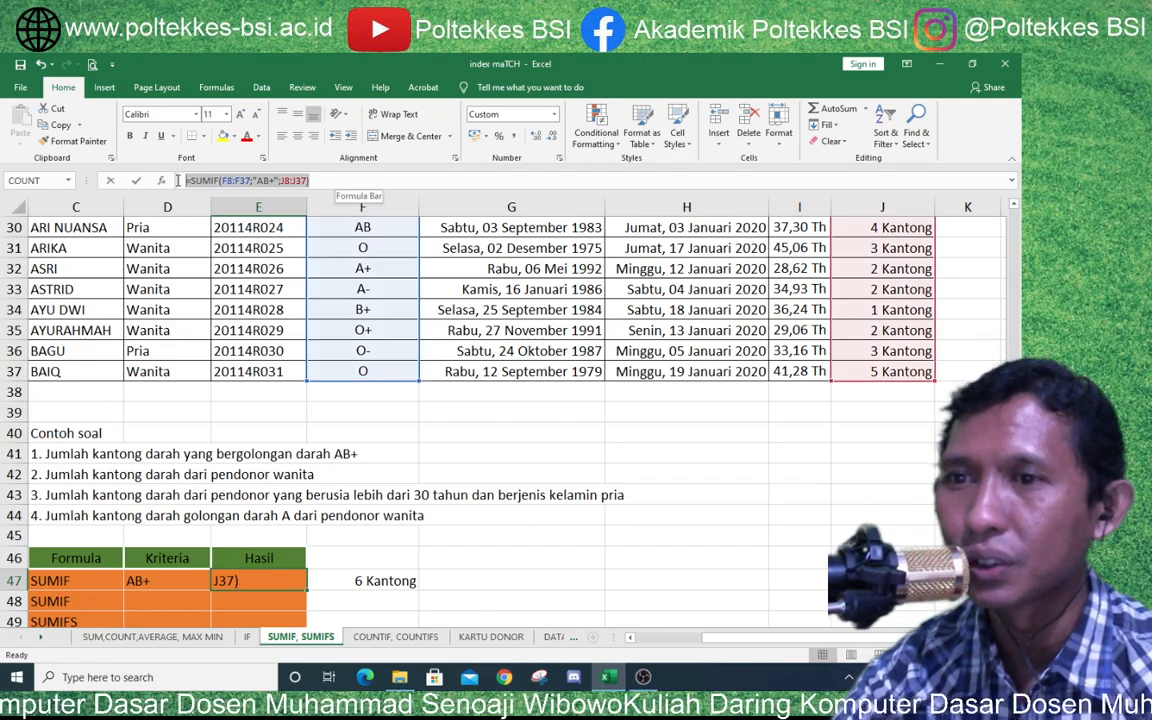
{"action": "key", "text": "Escape"}
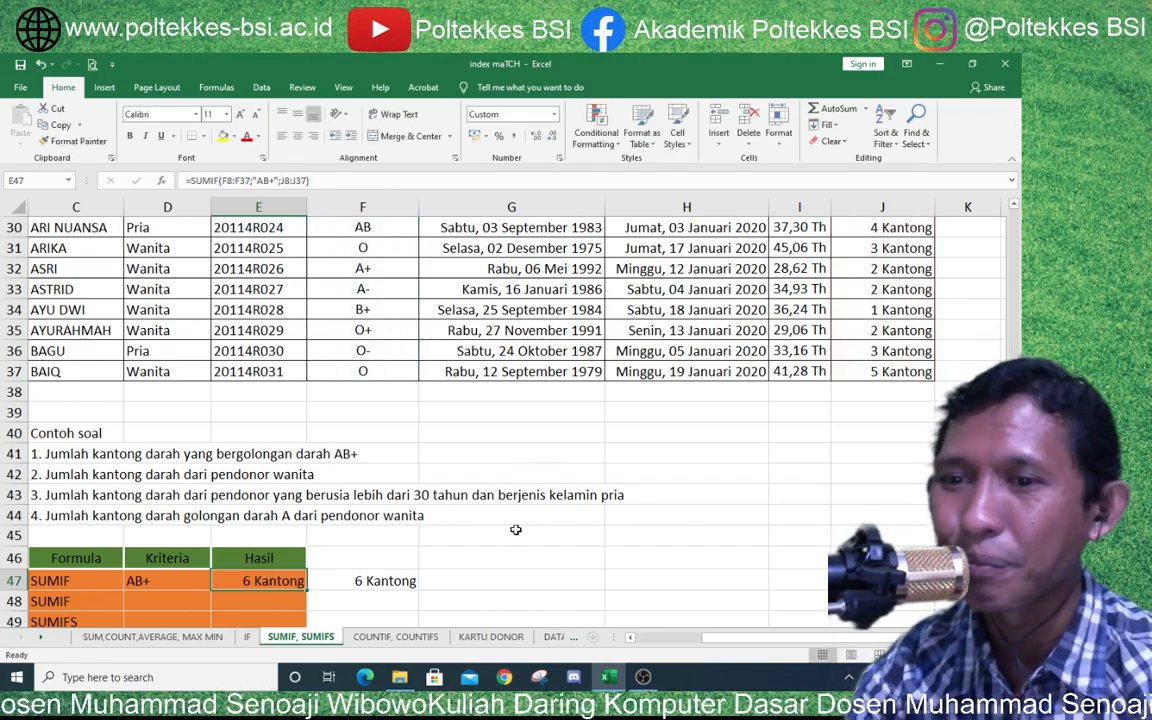
Enter the criterion Wanita in D48 for the second question about female donors
{"action": "scroll", "coordinate": [660, 580], "scroll_direction": "left", "scroll_amount": 2}
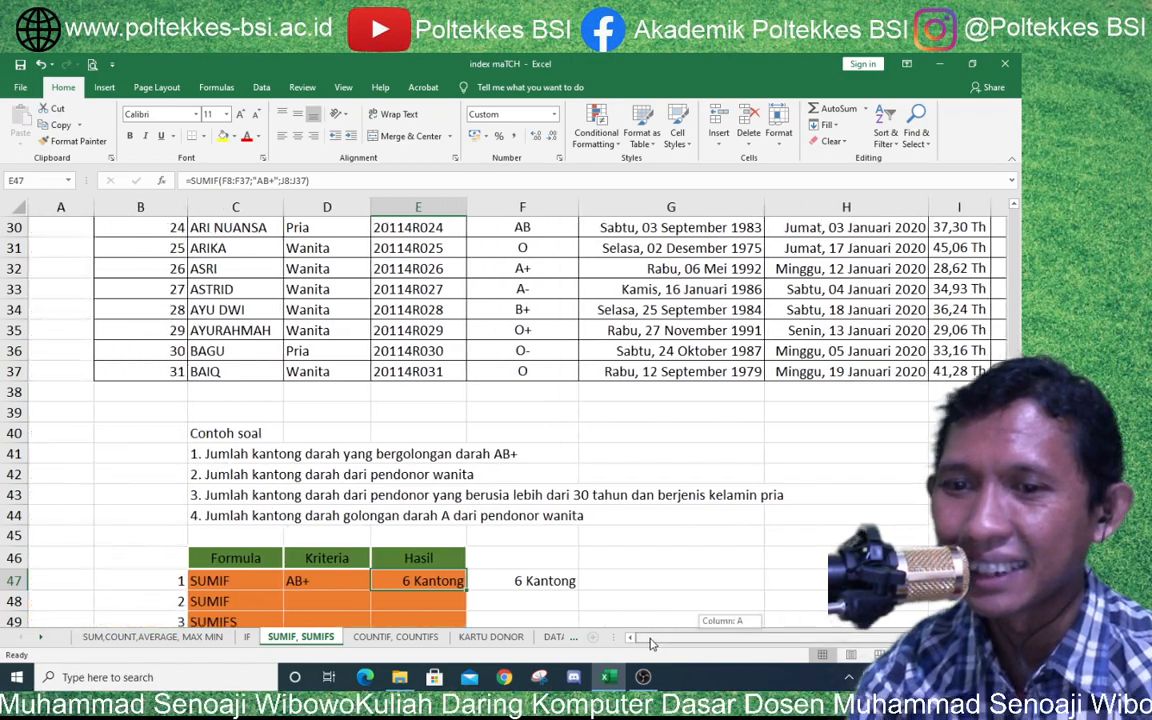
{"action": "left_click", "coordinate": [213, 476]}
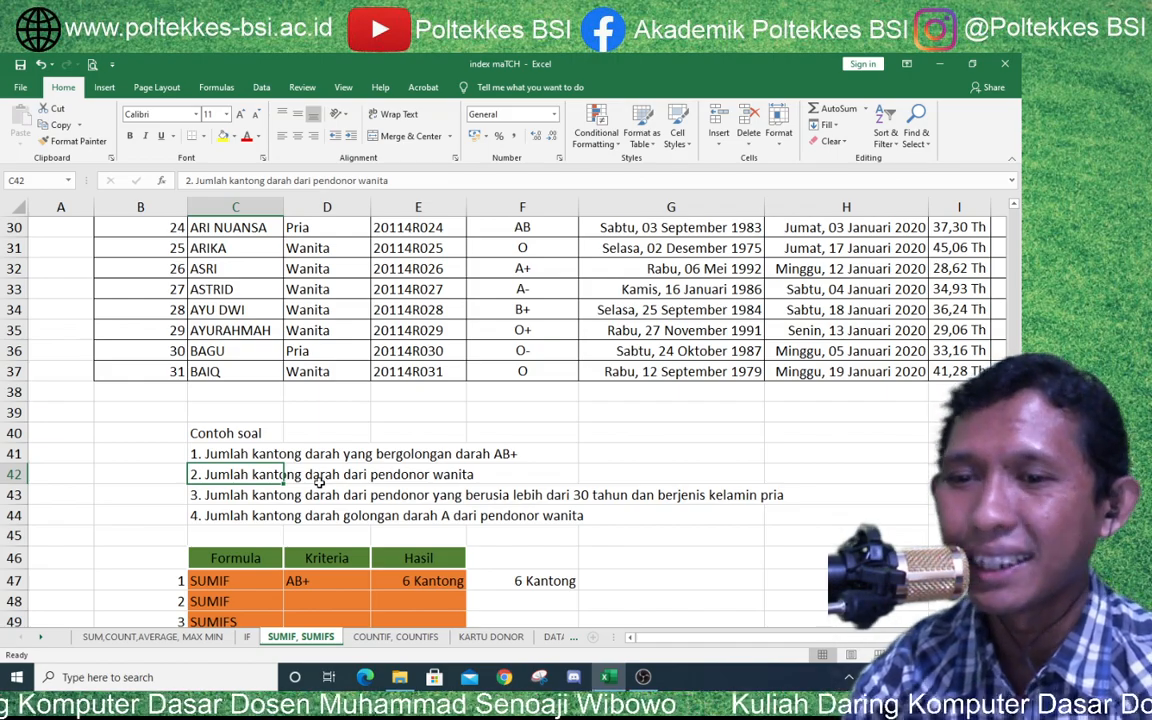
{"action": "left_click", "coordinate": [305, 598]}
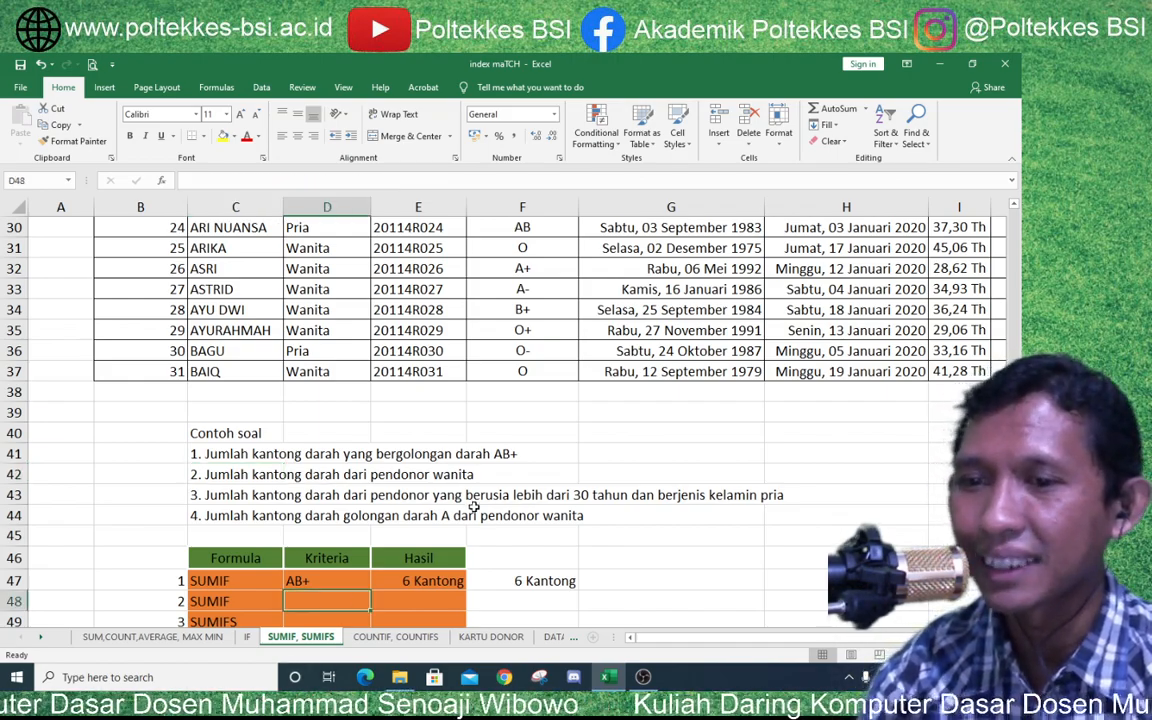
{"action": "type", "text": "Wa"}
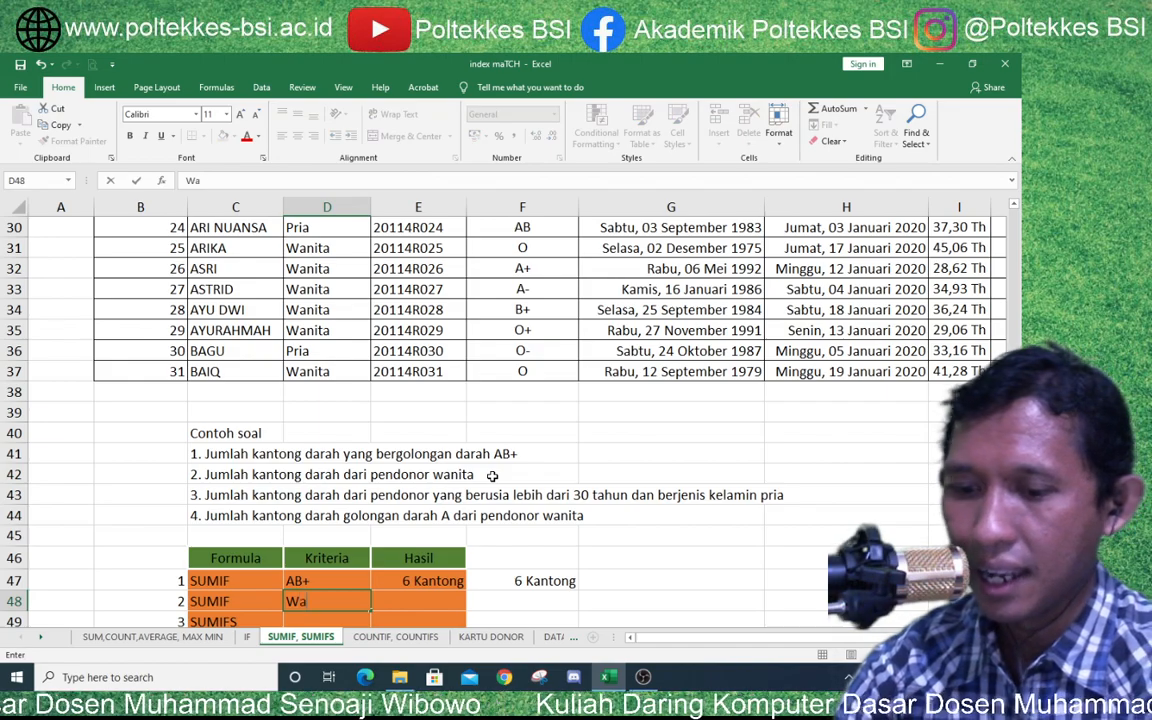
{"action": "scroll", "coordinate": [492, 476], "scroll_direction": "down", "scroll_amount": 1}
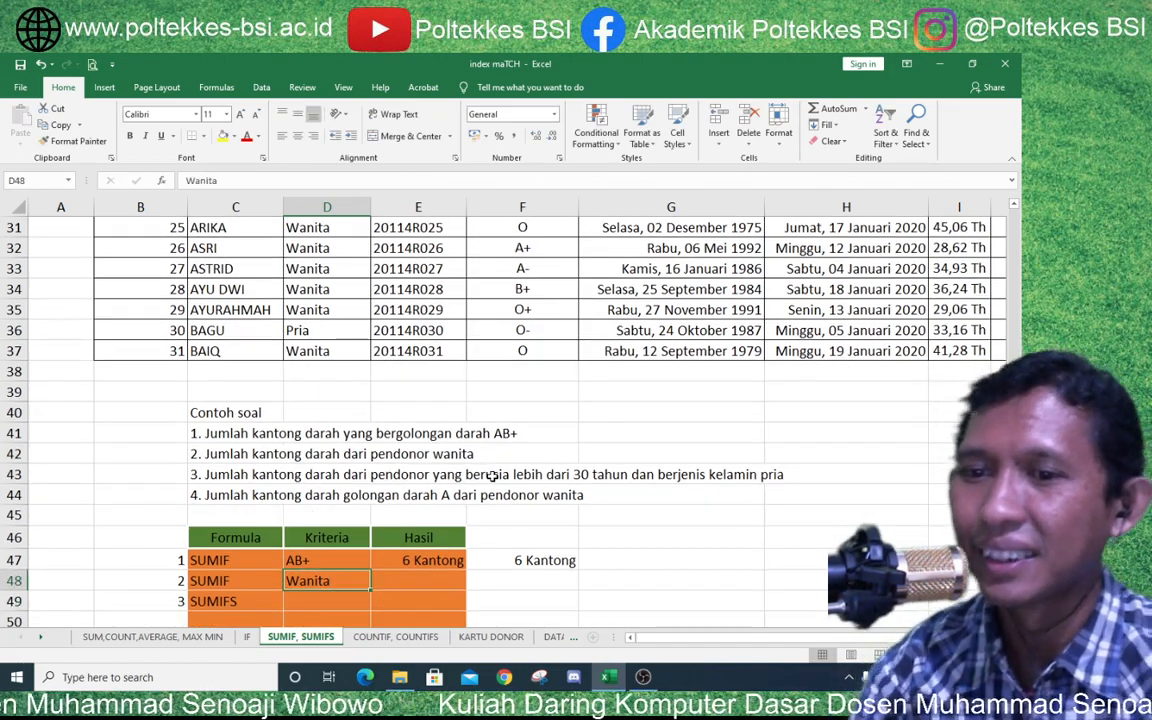
{"action": "key", "text": "Tab"}
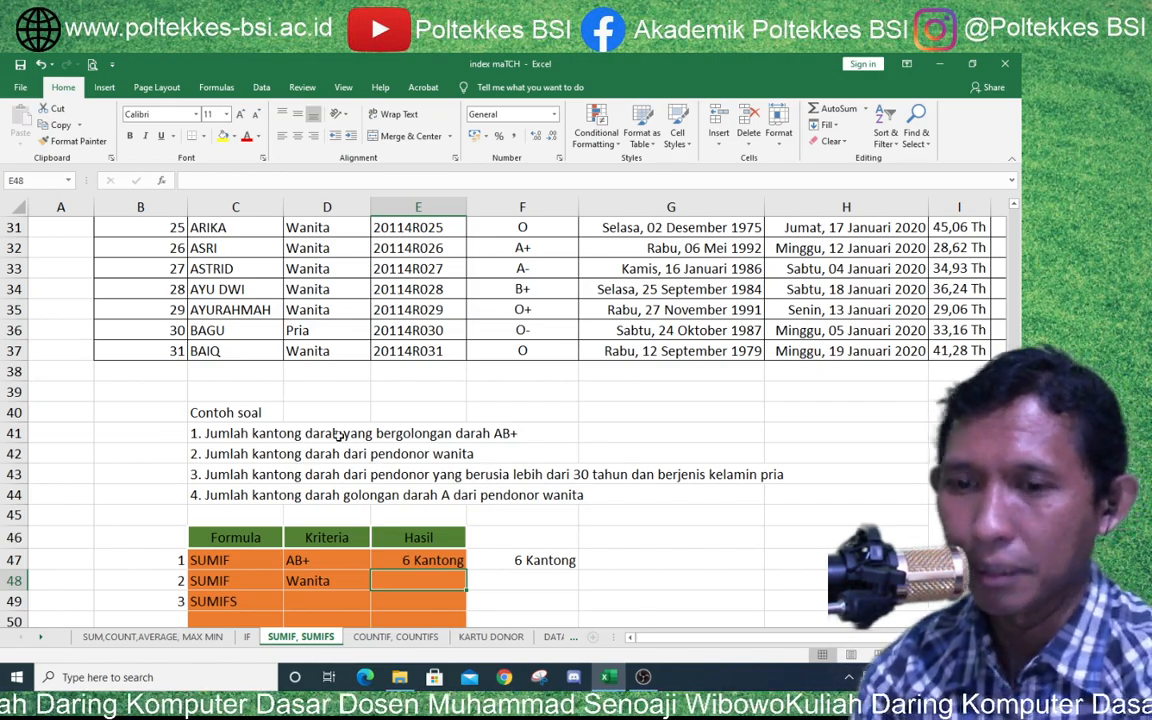
Start a SUMIF formula in E48 with the gender range D8:D37 and the criterion "Wanita"
{"action": "type", "text": "=sumi"}
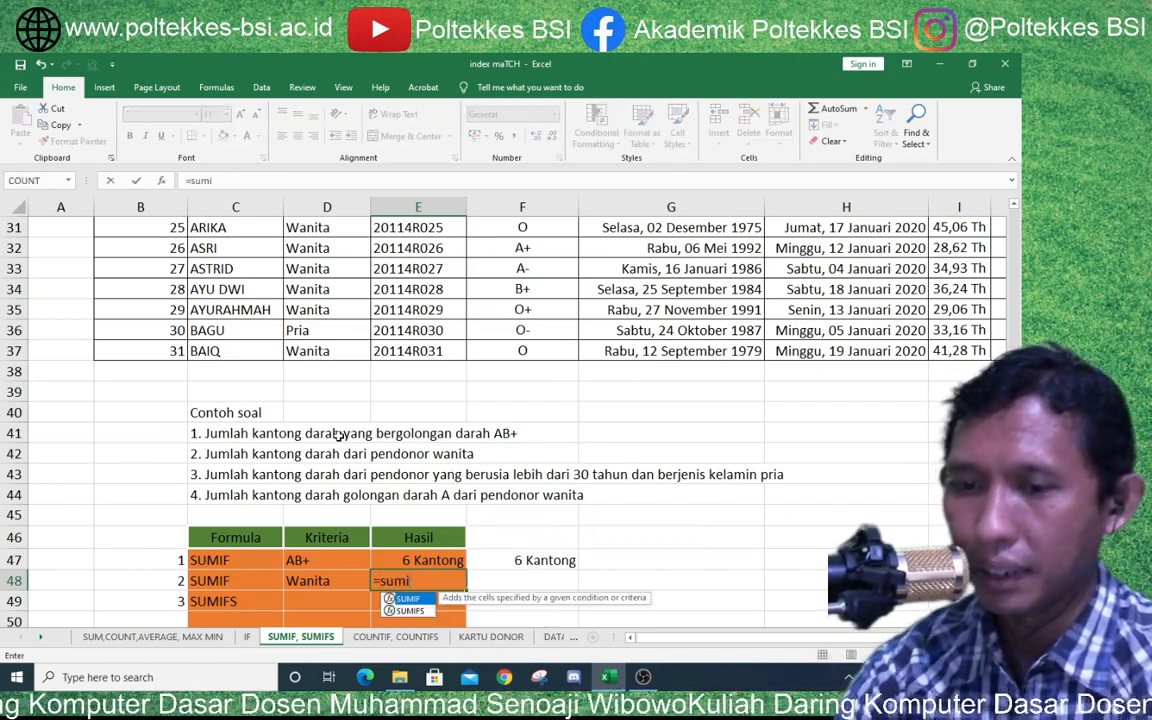
{"action": "type", "text": "f"}
{"action": "key", "text": "Tab"}
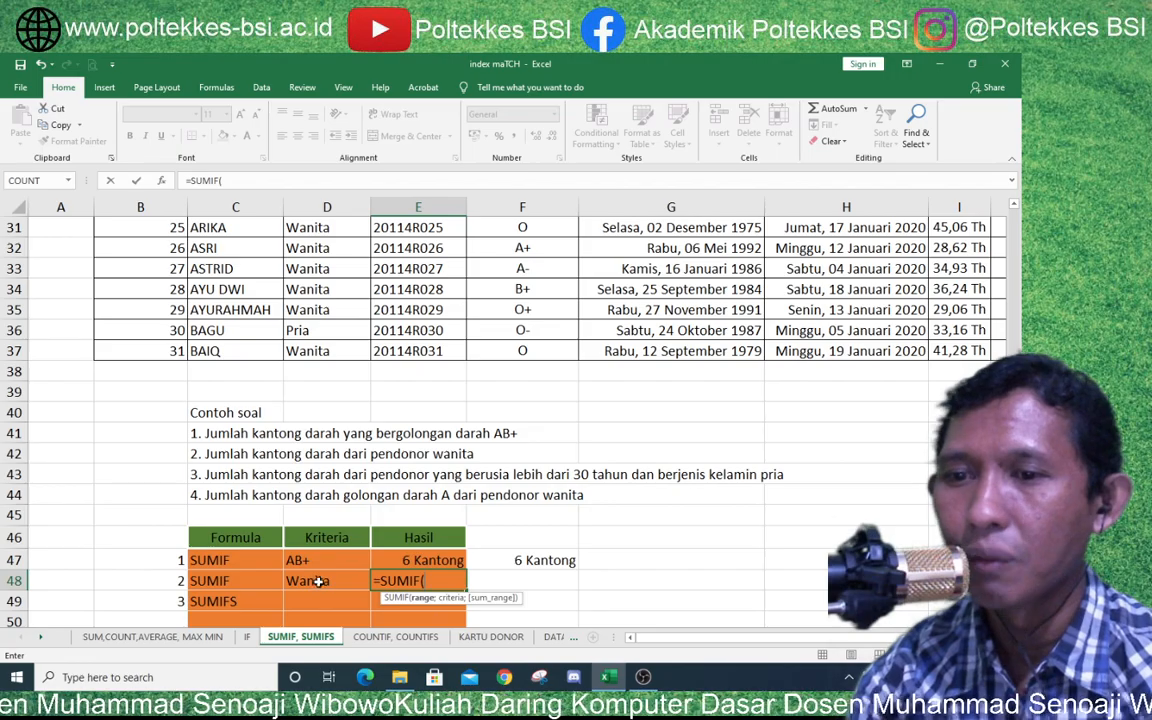
{"action": "scroll", "coordinate": [300, 406], "scroll_direction": "up", "scroll_amount": 10}
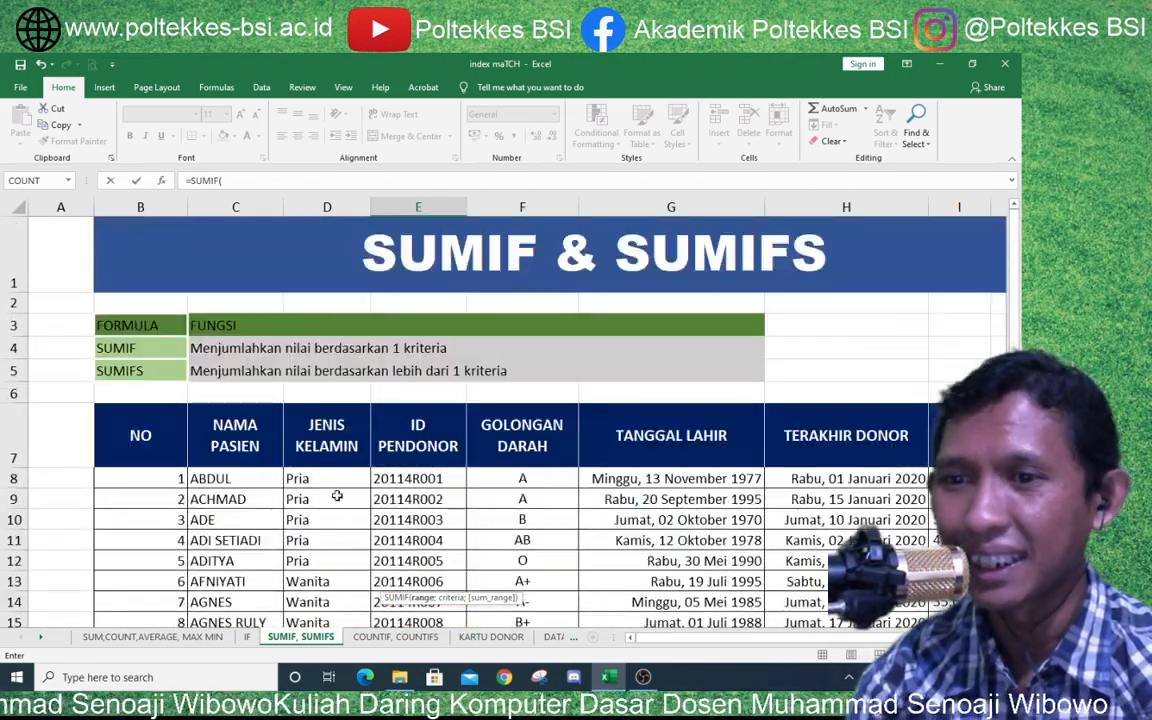
{"action": "scroll", "coordinate": [337, 495], "scroll_direction": "down", "scroll_amount": 1}
{"action": "left_click_drag", "start_coordinate": [324, 360], "coordinate": [343, 566]}
{"action": "scroll", "coordinate": [420, 545], "scroll_direction": "down", "scroll_amount": 4}
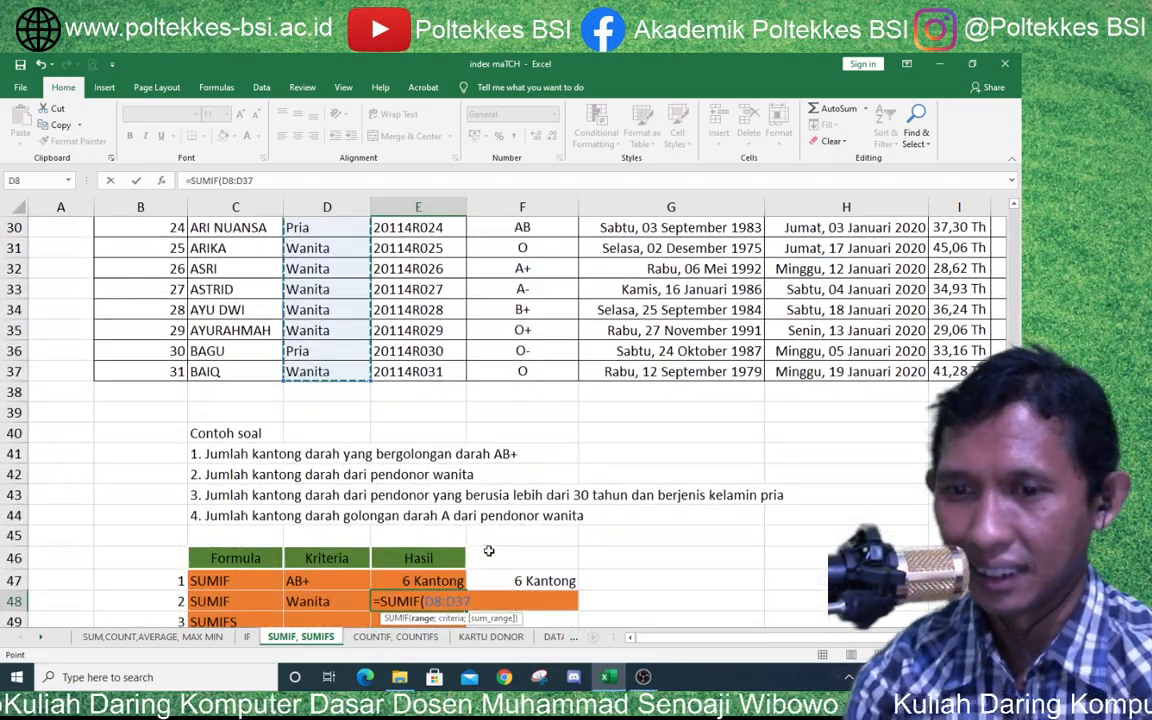
{"action": "type", "text": ";"}
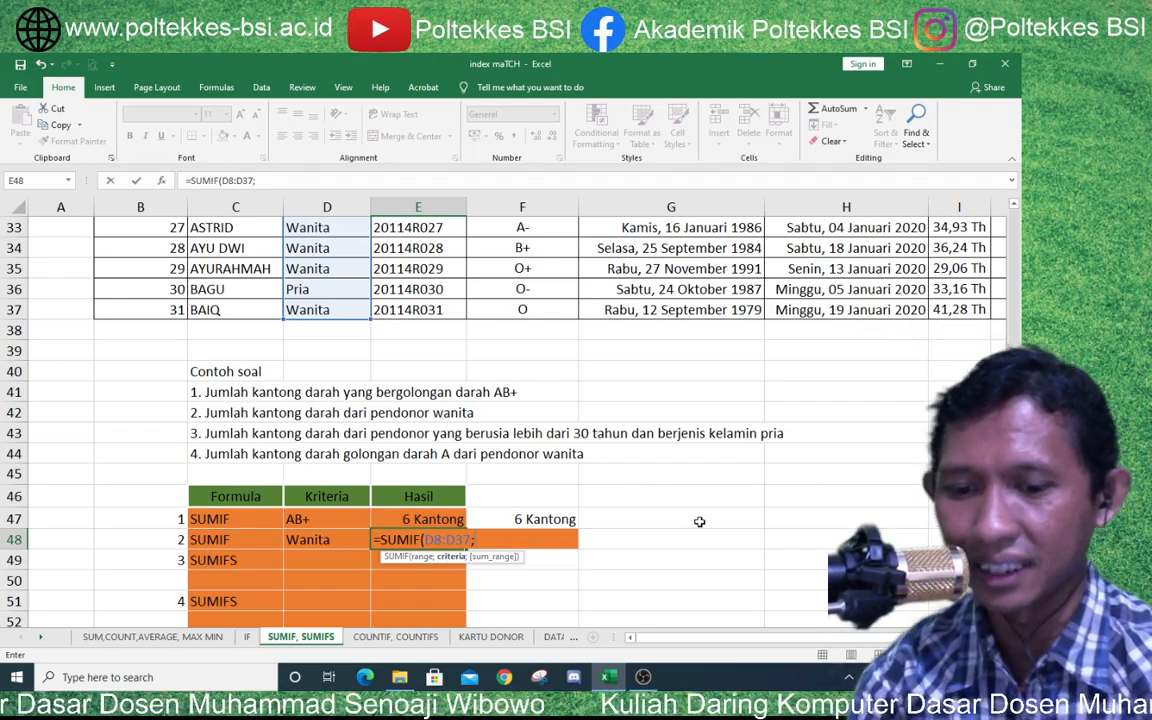
{"action": "type", "text": "\""}
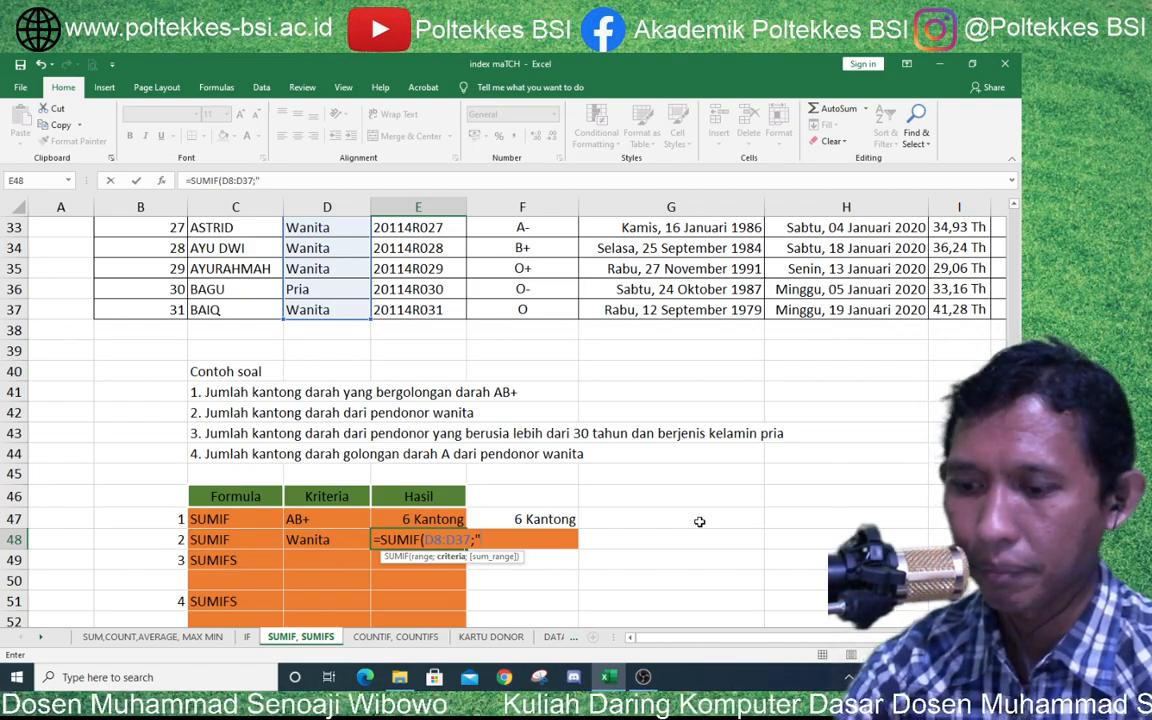
{"action": "type", "text": "Wanita"}
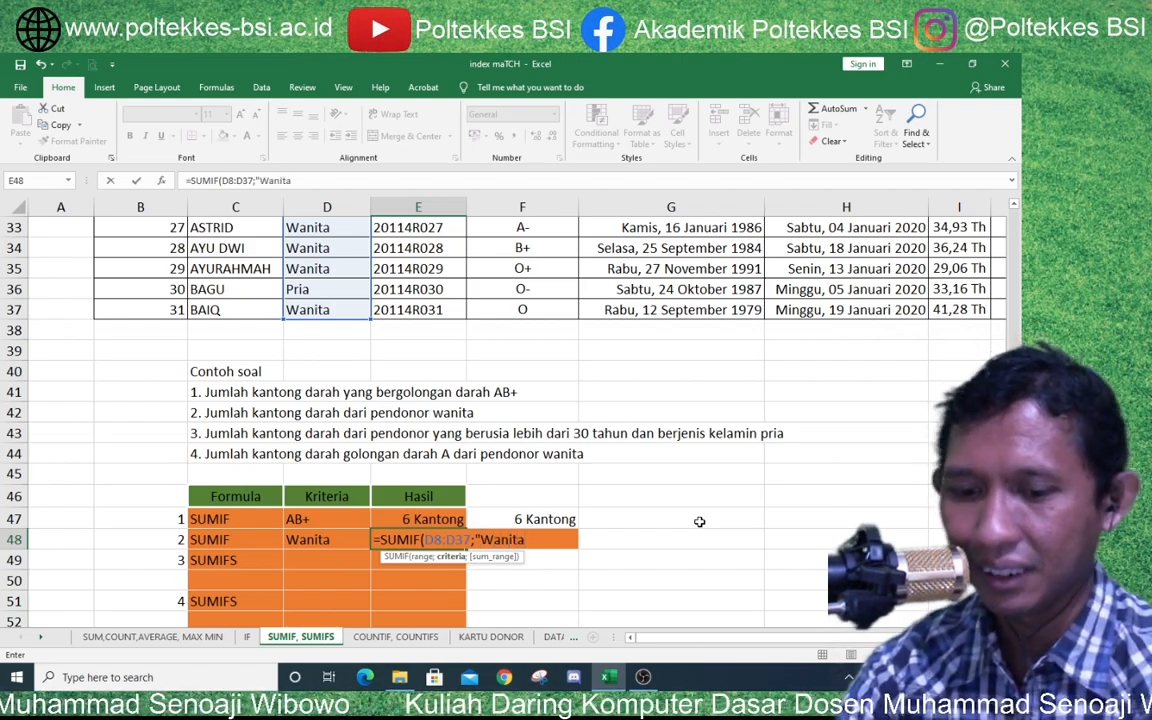
{"action": "type", "text": "\";"}
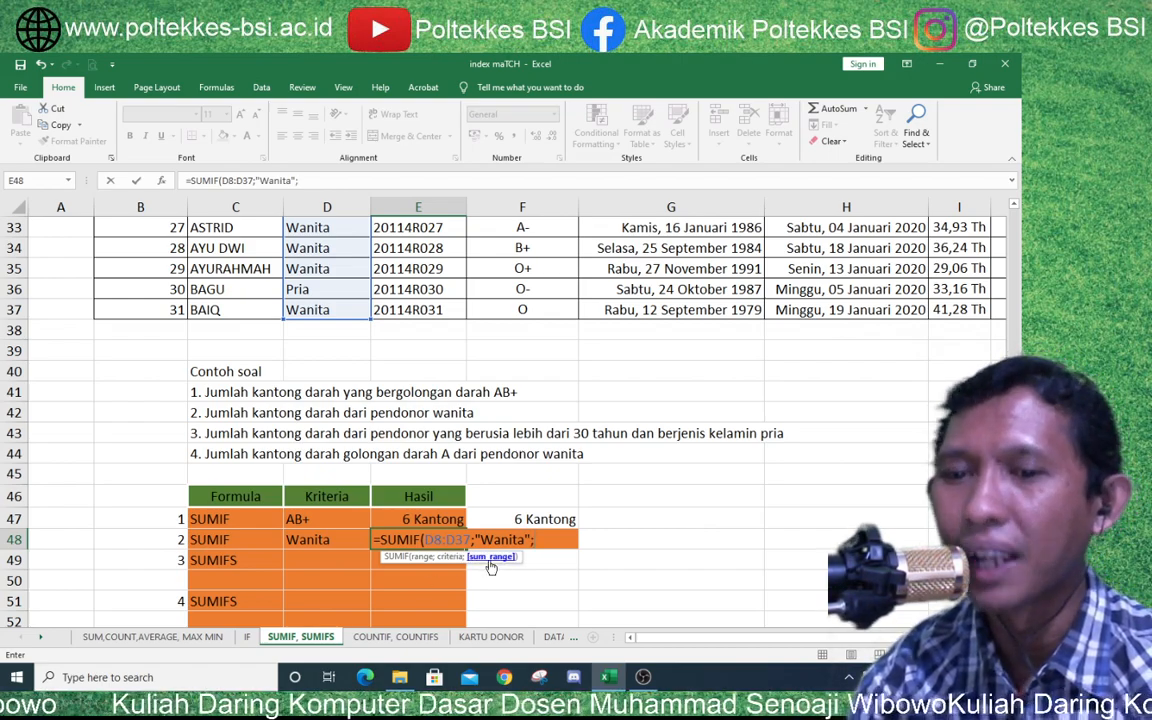
Complete the SUMIF formula in E48 with the blood bag range J8:J37 as the sum range
{"action": "left_click_drag", "start_coordinate": [857, 637], "coordinate": [922, 637]}
{"action": "scroll", "coordinate": [916, 339], "scroll_direction": "up", "scroll_amount": 10}
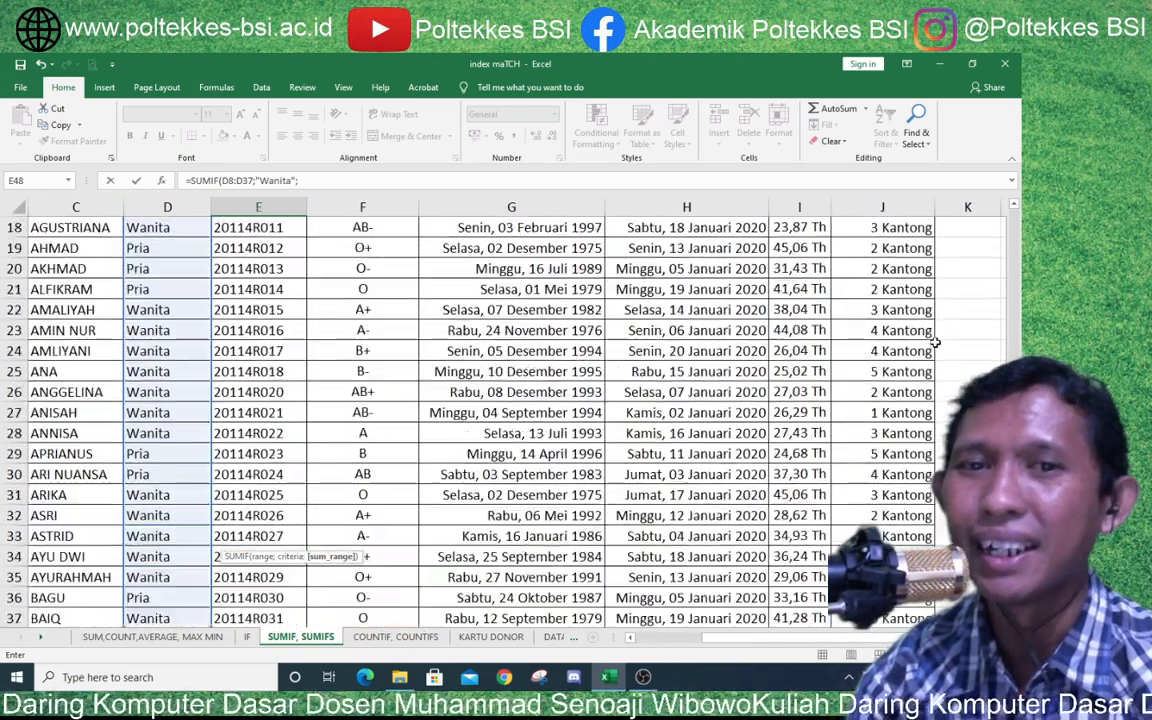
{"action": "left_click_drag", "start_coordinate": [883, 386], "coordinate": [883, 600]}
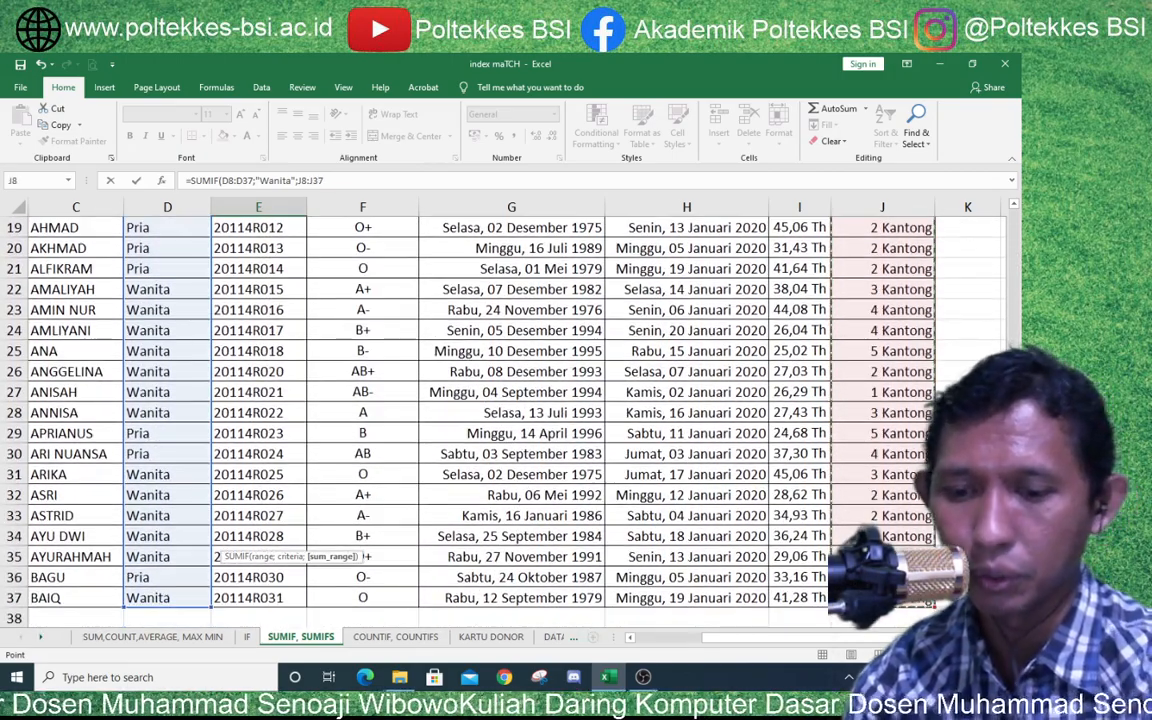
{"action": "type", "text": ")"}
{"action": "scroll", "coordinate": [540, 524], "scroll_direction": "down", "scroll_amount": 6}
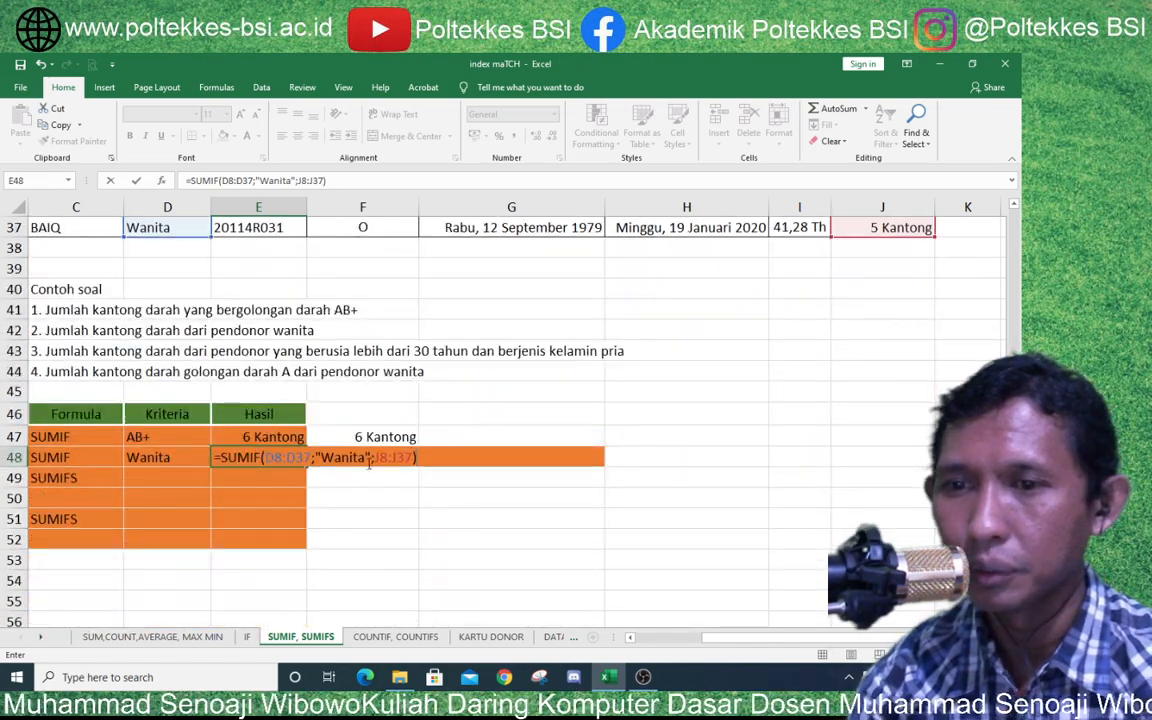
{"action": "key", "text": "Return"}
Copy the cell format of E47 to the result in E48 with Format Painter
{"action": "left_click", "coordinate": [260, 437]}
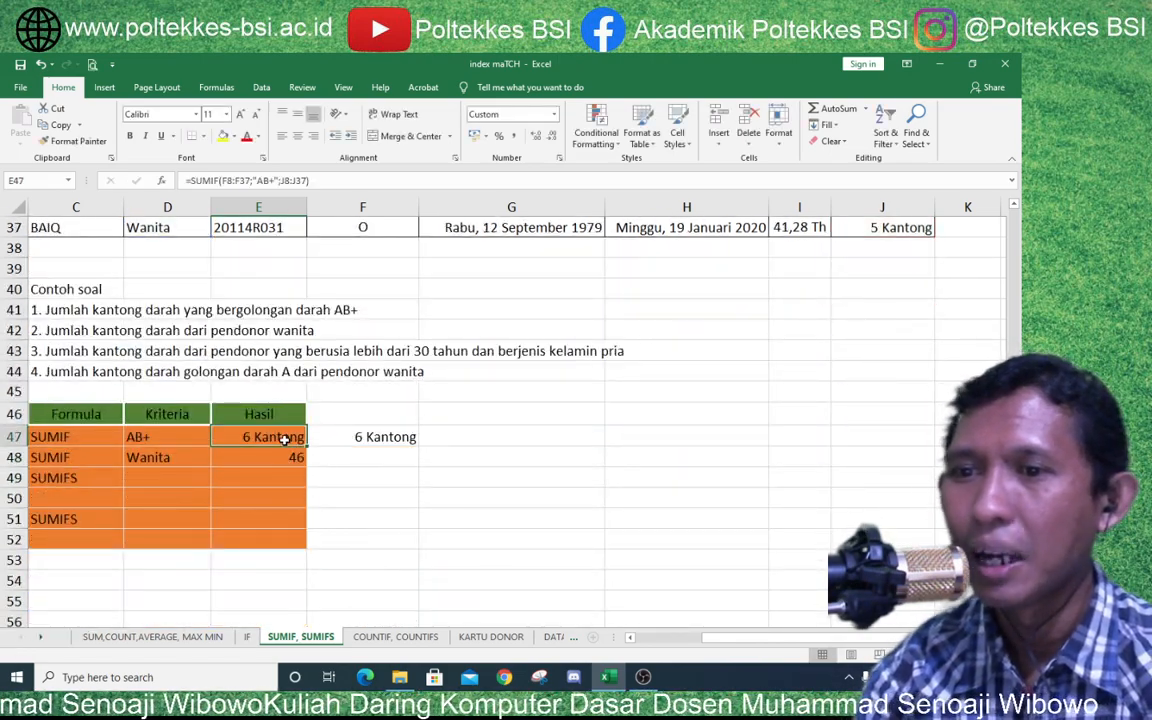
{"action": "left_click", "coordinate": [70, 141]}
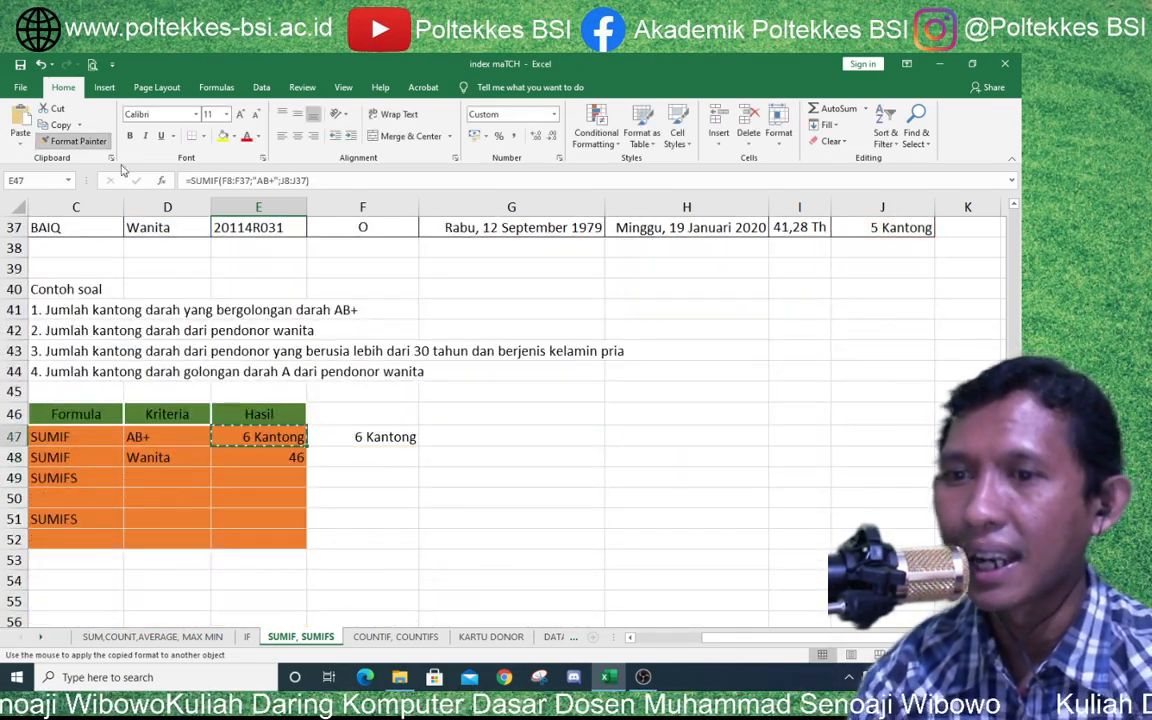
{"action": "left_click", "coordinate": [258, 455]}
{"action": "left_click", "coordinate": [356, 472]}
{"action": "left_click", "coordinate": [264, 458]}
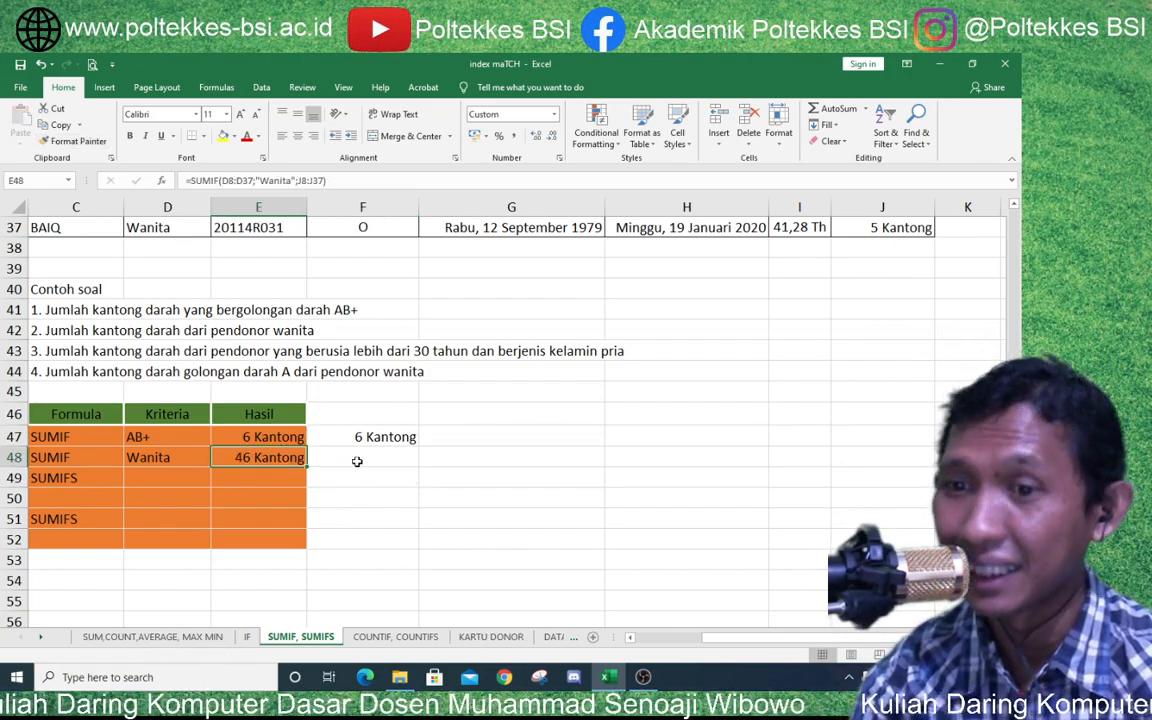
Start a manual addition formula in F48 with the female donors' blood bag cells J13, J14, J15 and J18
{"action": "left_click", "coordinate": [357, 461]}
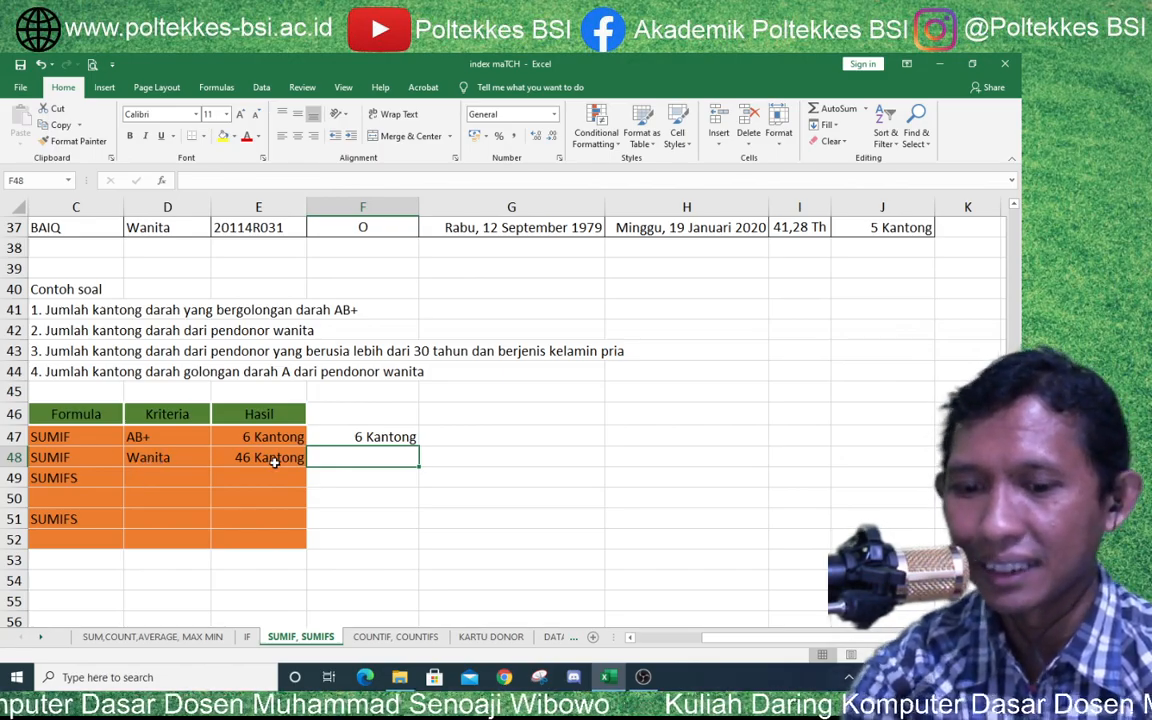
{"action": "type", "text": "="}
{"action": "scroll", "coordinate": [311, 455], "scroll_direction": "up", "scroll_amount": 8}
{"action": "scroll", "coordinate": [362, 465], "scroll_direction": "up", "scroll_amount": 3}
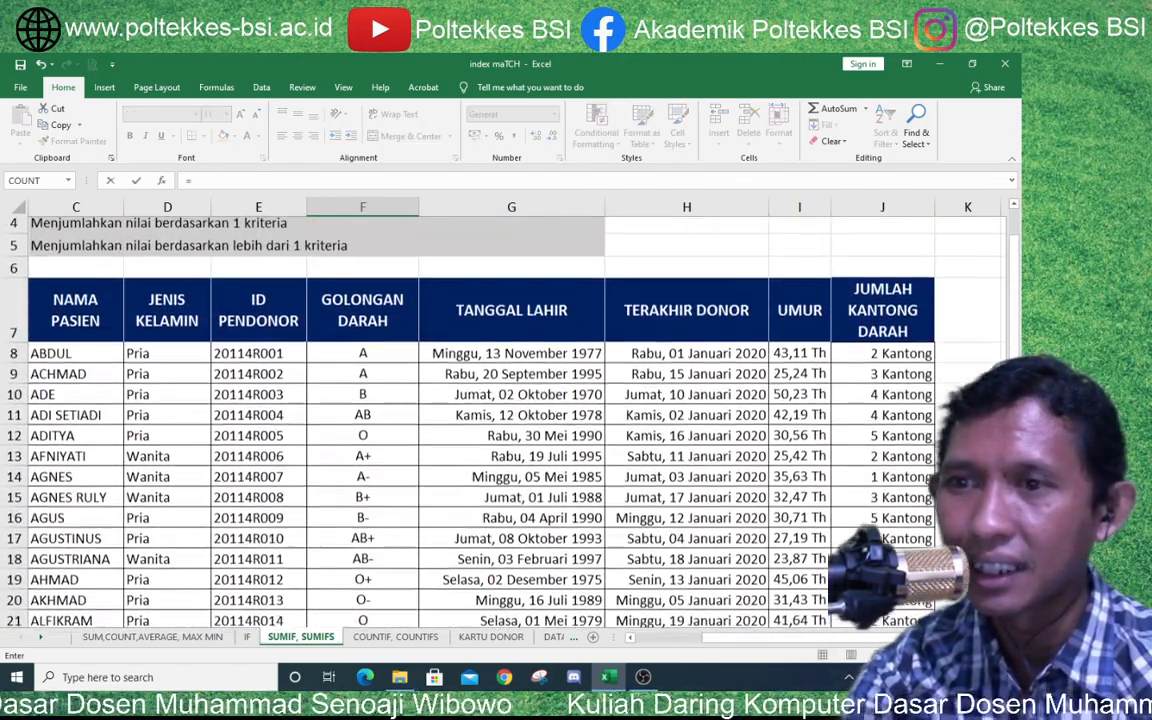
{"action": "left_click", "coordinate": [897, 461]}
{"action": "type", "text": "+"}
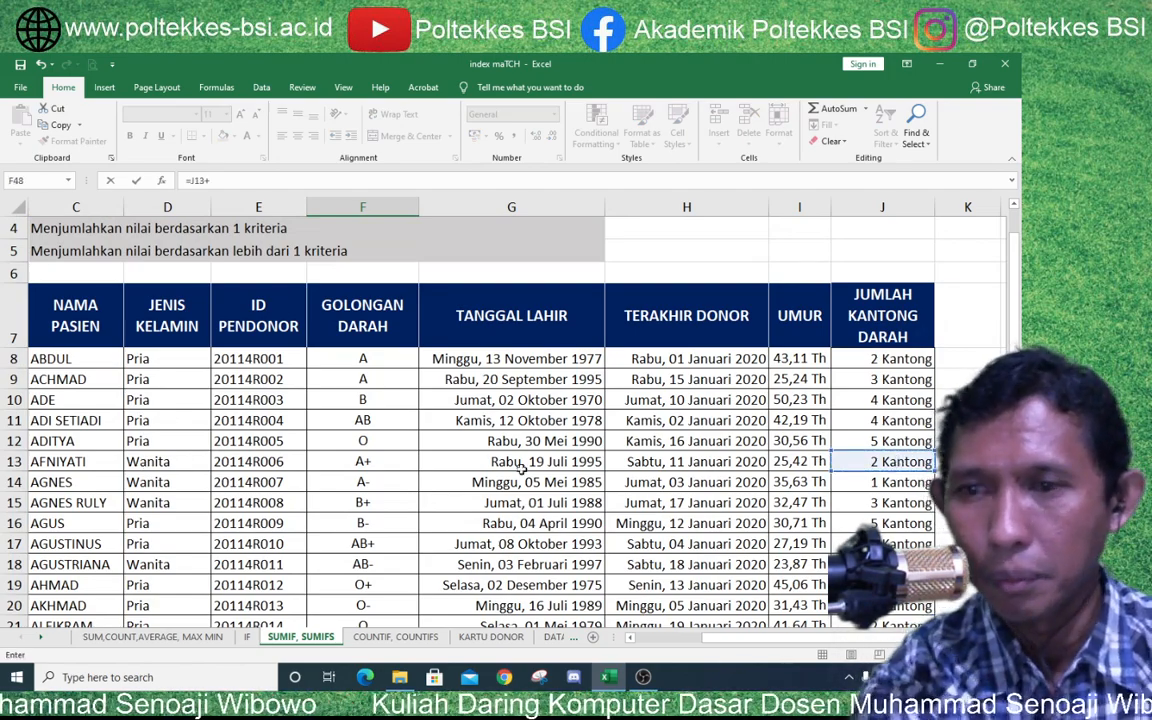
{"action": "left_click", "coordinate": [862, 482]}
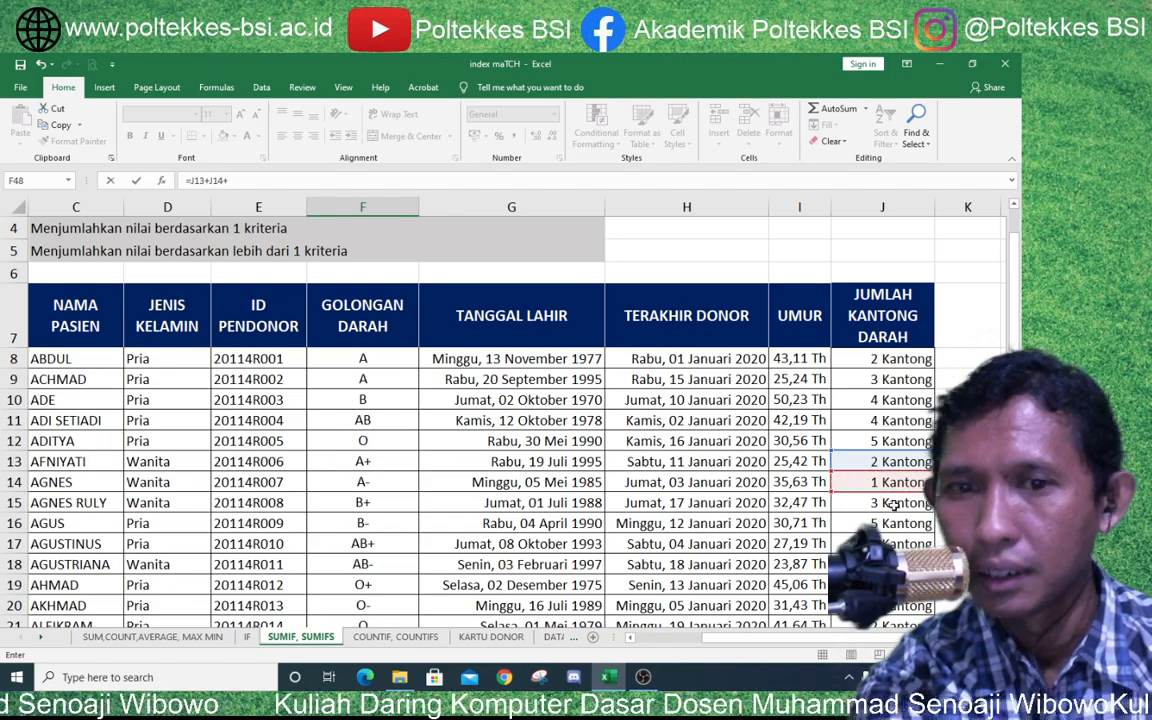
{"action": "type", "text": "+"}
{"action": "left_click", "coordinate": [897, 503]}
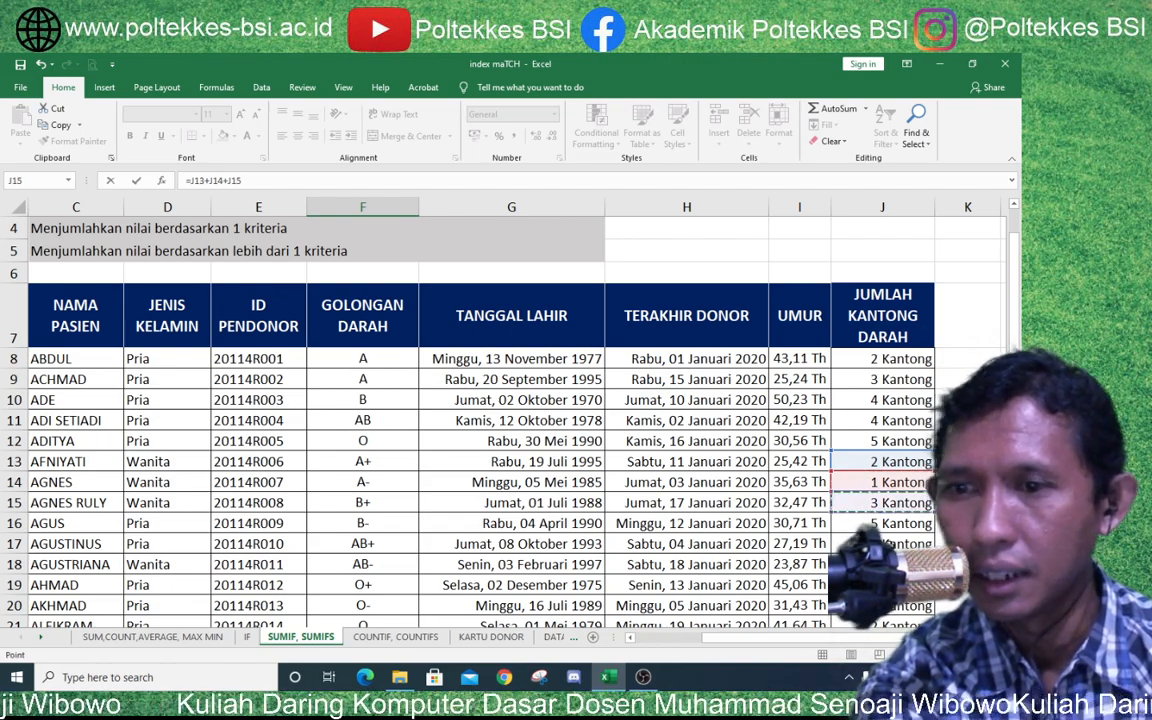
{"action": "type", "text": "+"}
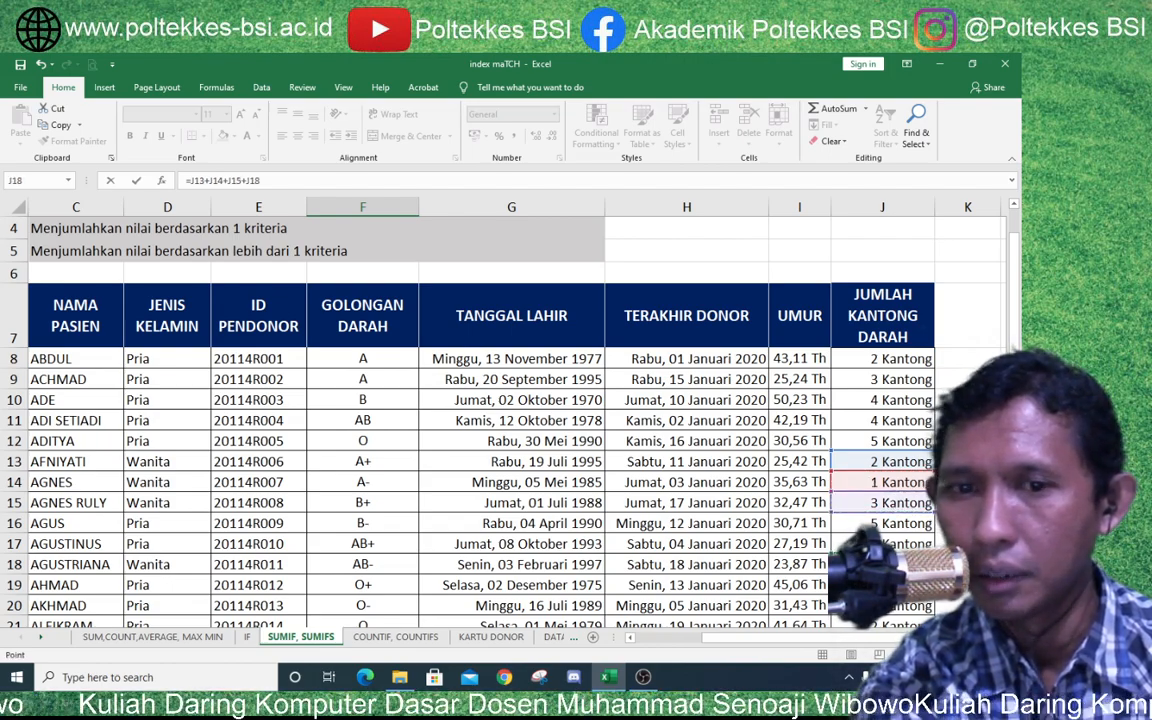
{"action": "scroll", "coordinate": [882, 420], "scroll_direction": "down", "scroll_amount": 2}
{"action": "left_click", "coordinate": [882, 392]}
{"action": "type", "text": "+"}
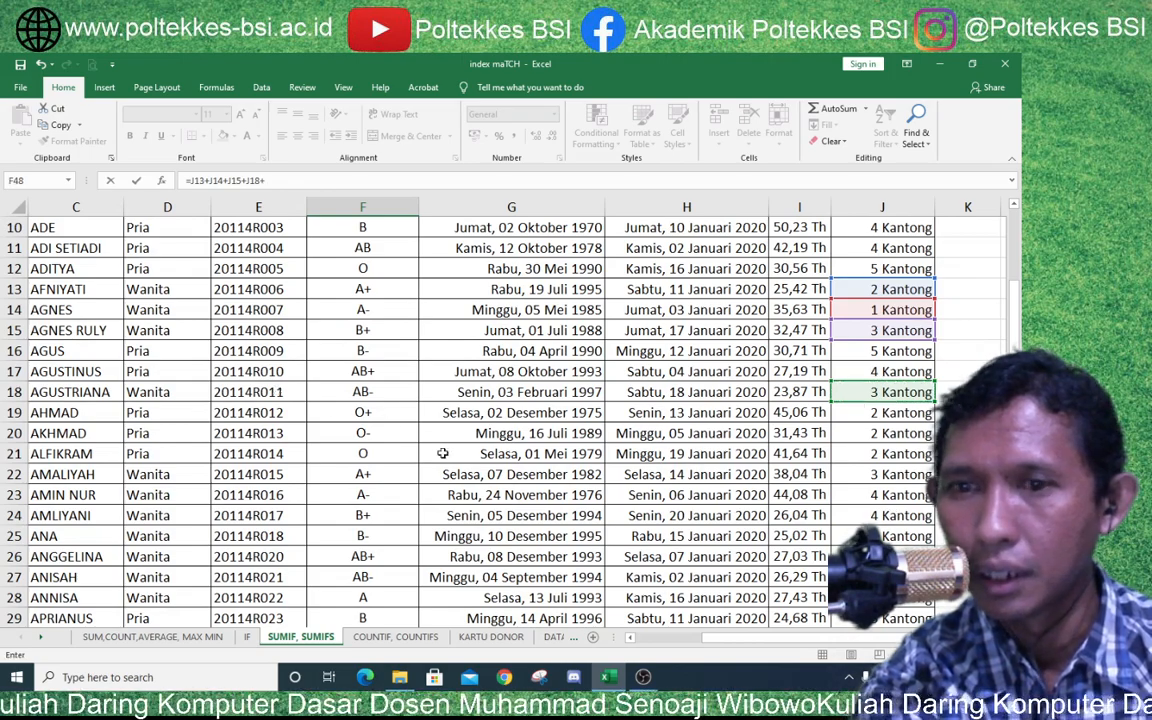
Extend the addition in F48 with the female donors' blood bag cells J22 and J23
{"action": "left_click", "coordinate": [886, 476]}
{"action": "type", "text": "+"}
{"action": "left_click", "coordinate": [889, 500]}
{"action": "type", "text": "+"}
{"action": "left_click", "coordinate": [891, 516]}
{"action": "type", "text": "+"}
{"action": "left_click", "coordinate": [889, 535]}
{"action": "type", "text": "+"}
{"action": "left_click", "coordinate": [892, 517]}
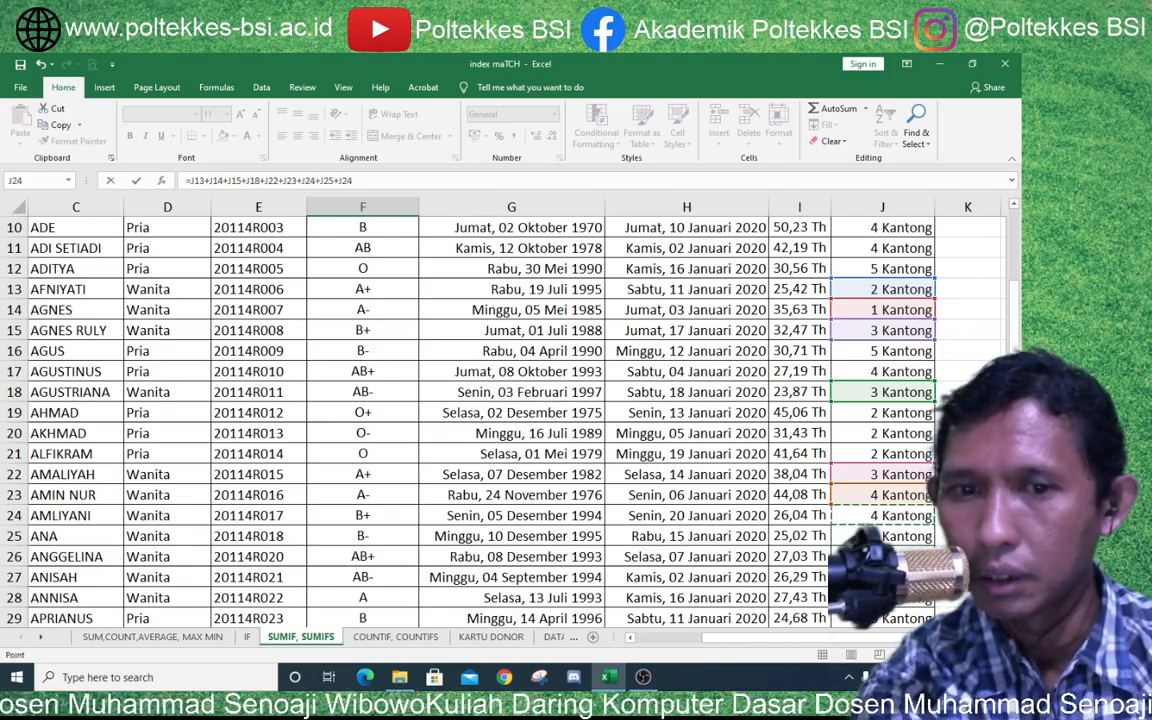
{"action": "left_click", "coordinate": [387, 183]}
{"action": "key", "text": "BackSpace"}
{"action": "key", "text": "BackSpace"}
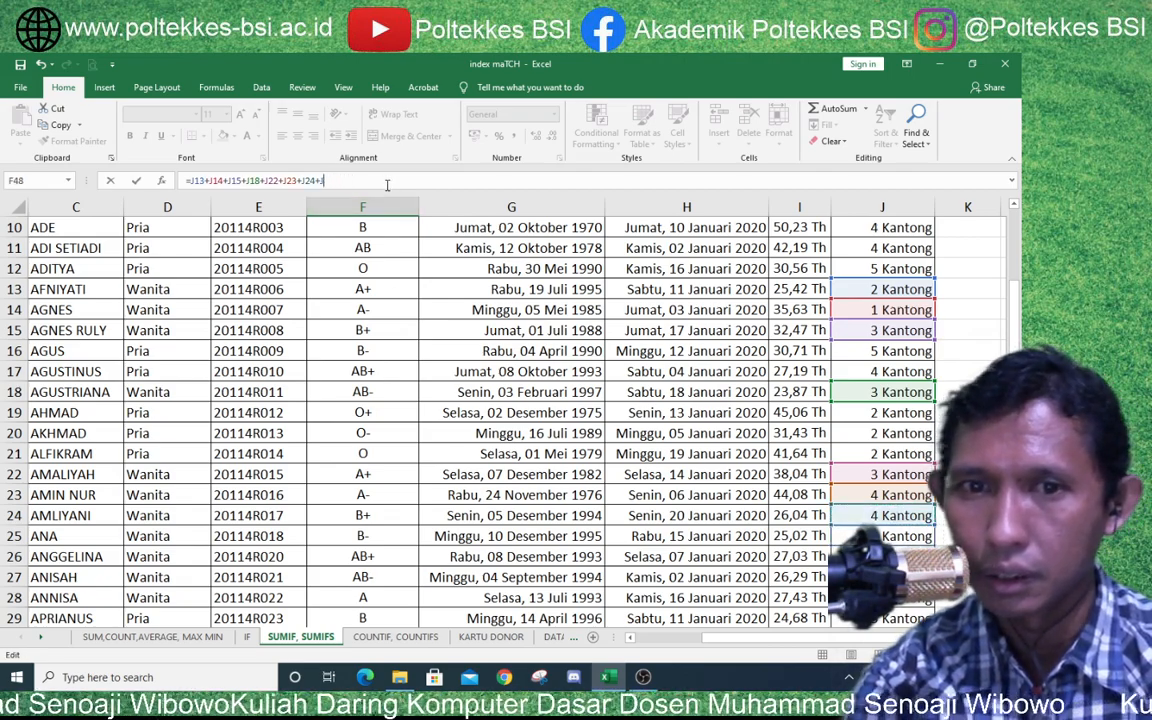
{"action": "key", "text": "BackSpace"}
{"action": "key", "text": "BackSpace"}
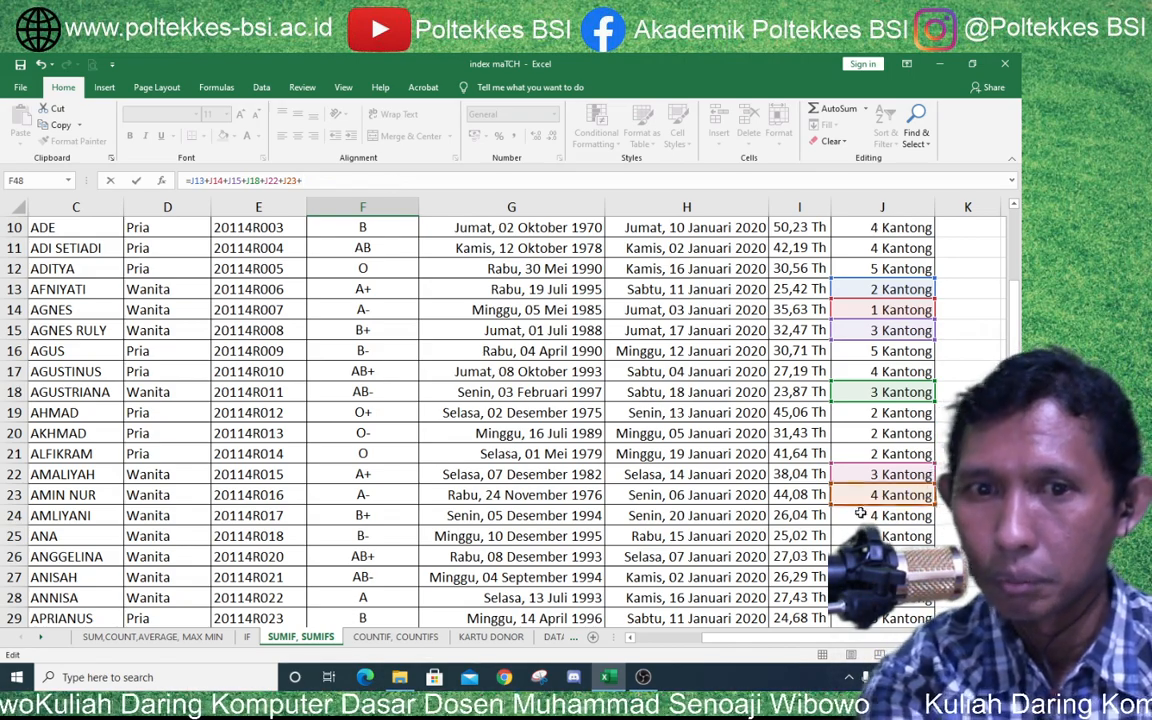
Add the consecutive female donors' blood bag cells J24, J25, J26, J27 and J28 to the F48 addition
{"action": "left_click", "coordinate": [905, 517]}
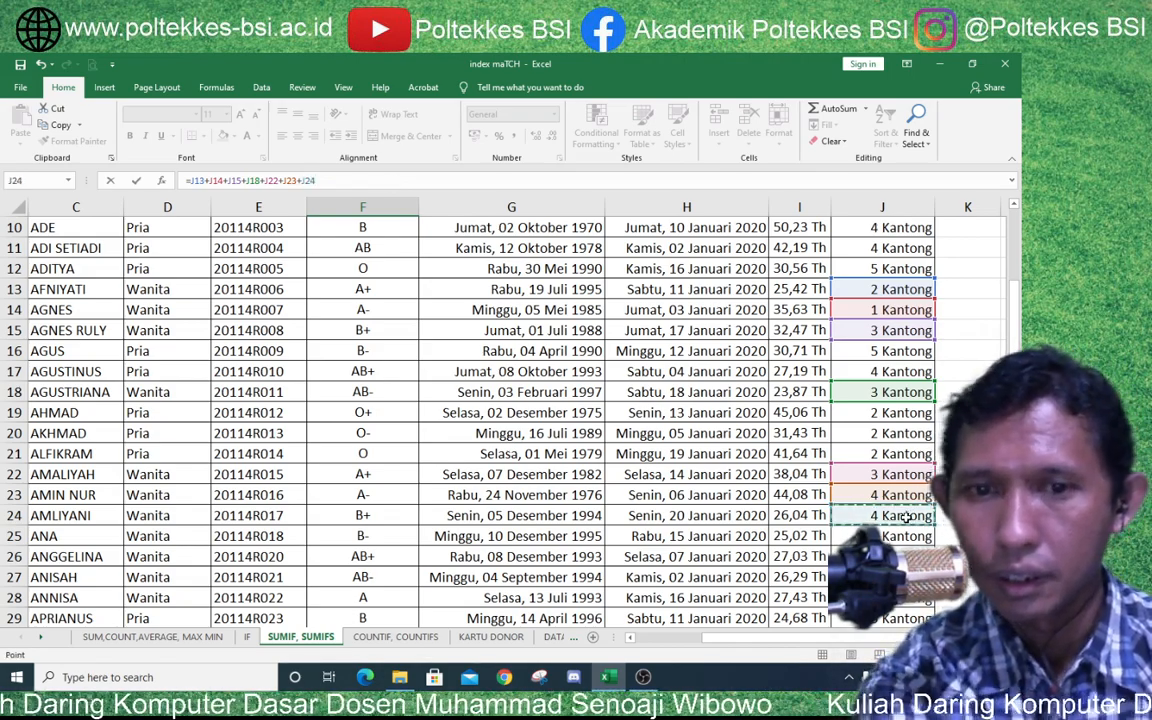
{"action": "type", "text": "+"}
{"action": "left_click", "coordinate": [908, 537]}
{"action": "type", "text": "+"}
{"action": "left_click", "coordinate": [905, 557]}
{"action": "left_click", "coordinate": [905, 578]}
{"action": "type", "text": "+"}
{"action": "left_click", "coordinate": [905, 598]}
{"action": "scroll", "coordinate": [905, 598], "scroll_direction": "down", "scroll_amount": 3}
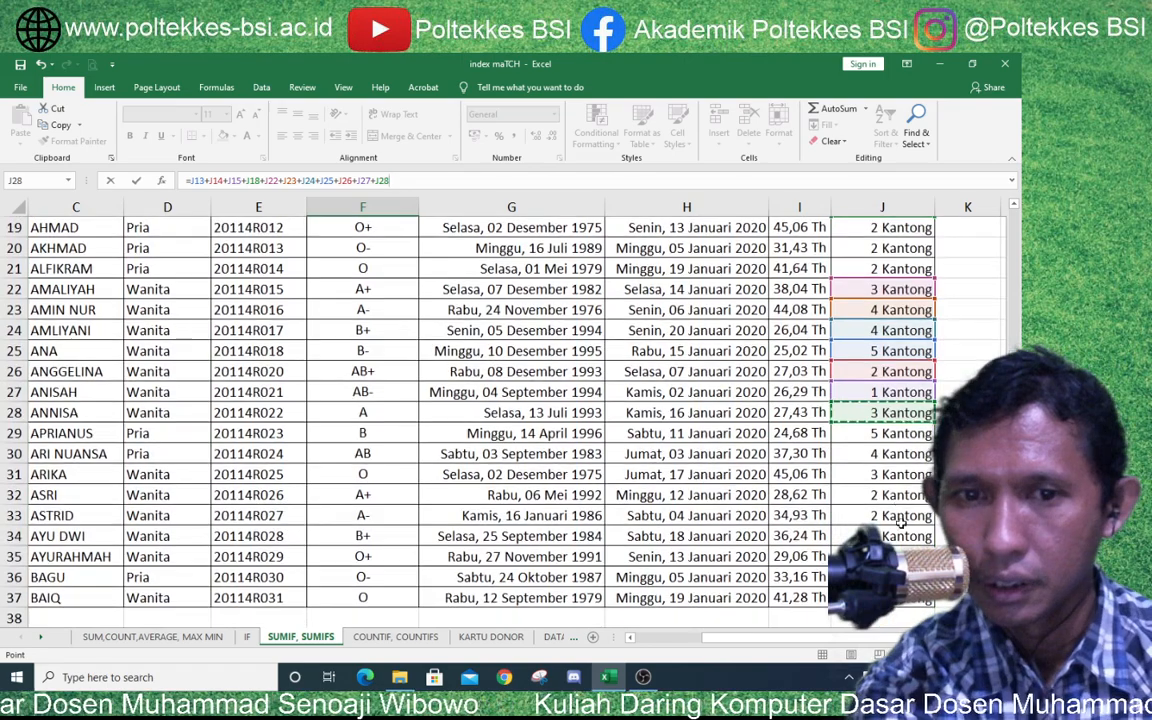
Complete the F48 addition with the remaining female donors' cells J31, J32, J33, J34, J35 and J37
{"action": "type", "text": "+"}
{"action": "left_click", "coordinate": [905, 474]}
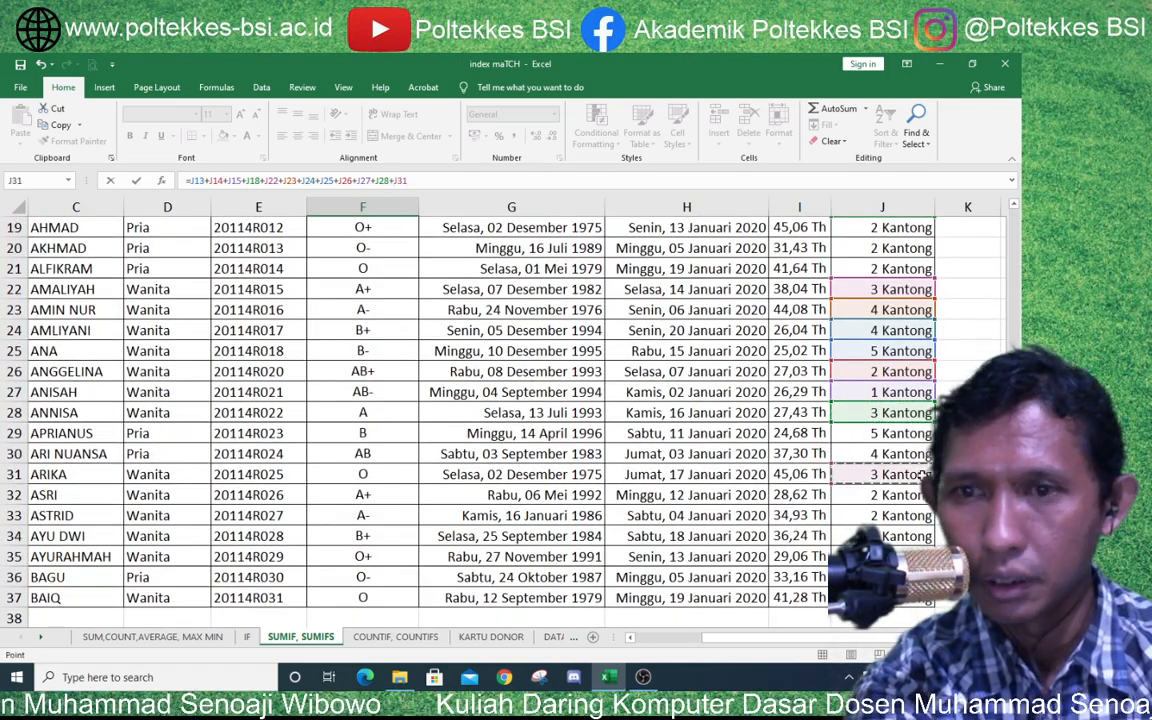
{"action": "type", "text": "+"}
{"action": "left_click", "coordinate": [918, 495]}
{"action": "type", "text": "+"}
{"action": "left_click", "coordinate": [920, 516]}
{"action": "type", "text": "+"}
{"action": "left_click", "coordinate": [925, 537]}
{"action": "type", "text": "+"}
{"action": "left_click", "coordinate": [922, 557]}
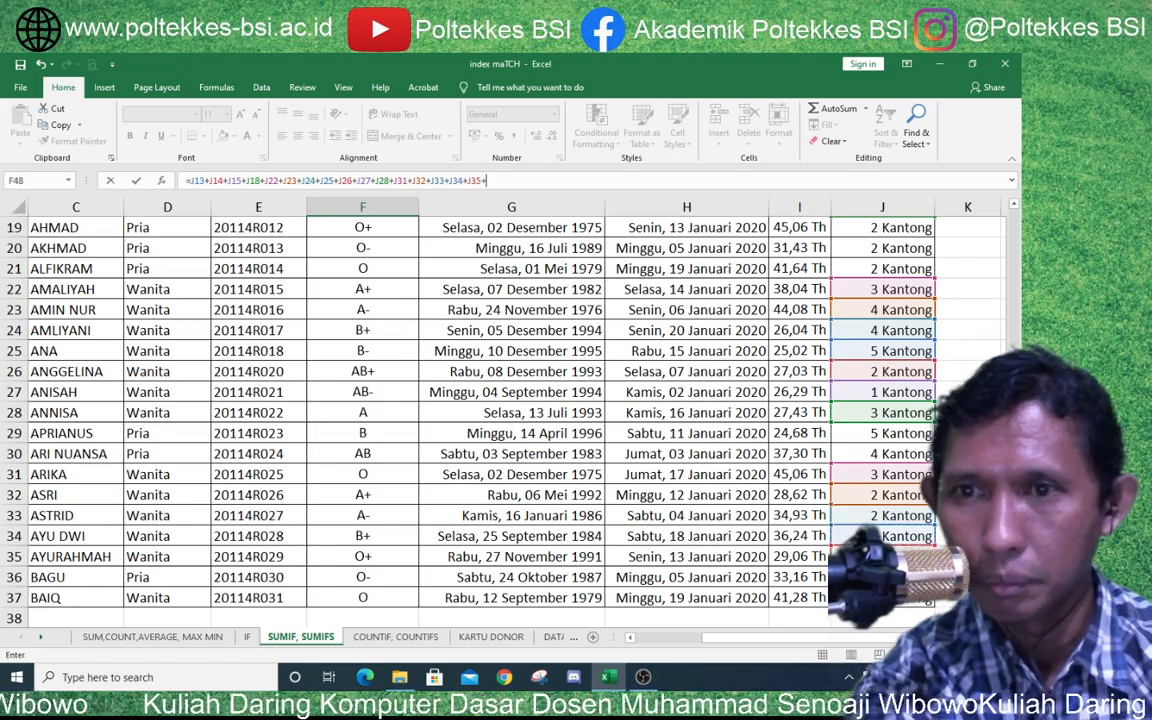
{"action": "type", "text": "+"}
{"action": "left_click", "coordinate": [920, 598]}
{"action": "key", "text": "Return"}
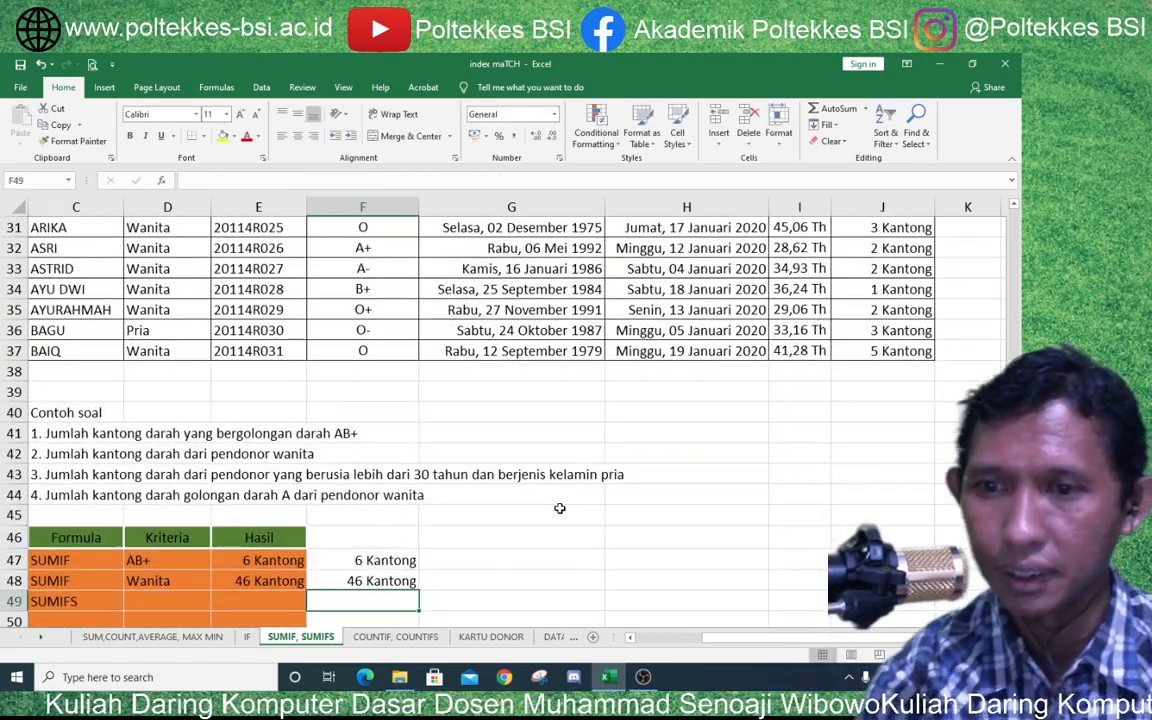
Compare the manual addition formula in F48 with the SUMIF formula in E48
{"action": "left_click", "coordinate": [388, 583]}
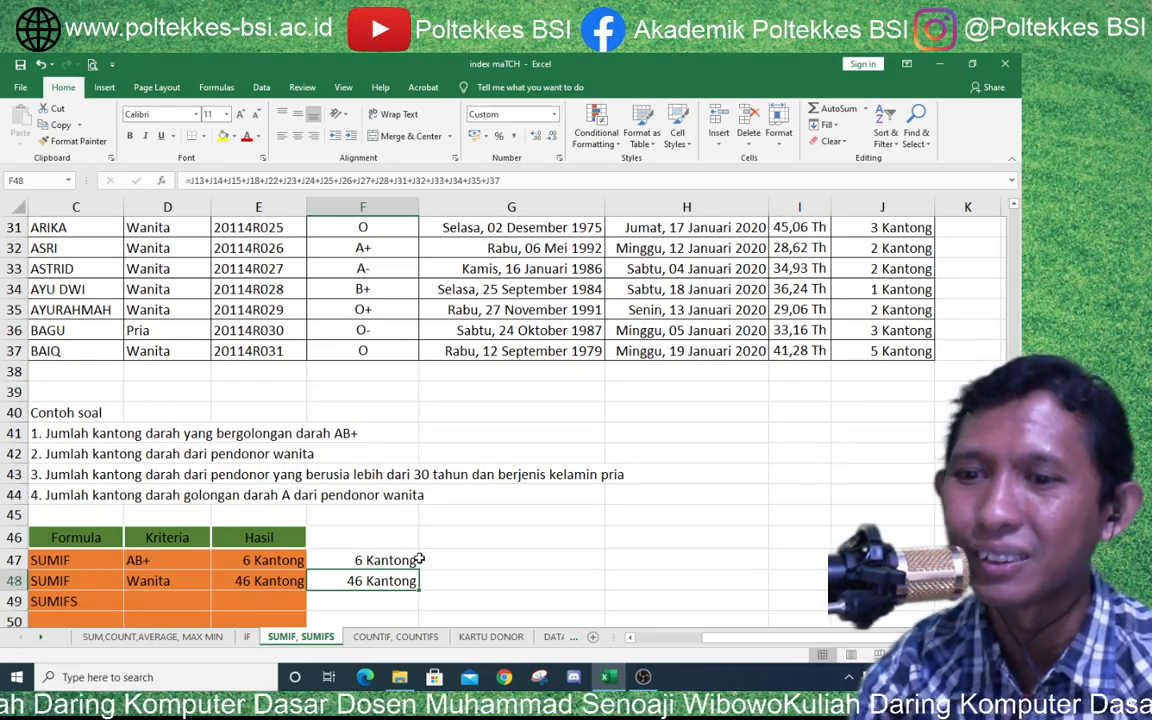
{"action": "left_click_drag", "start_coordinate": [500, 181], "coordinate": [186, 181]}
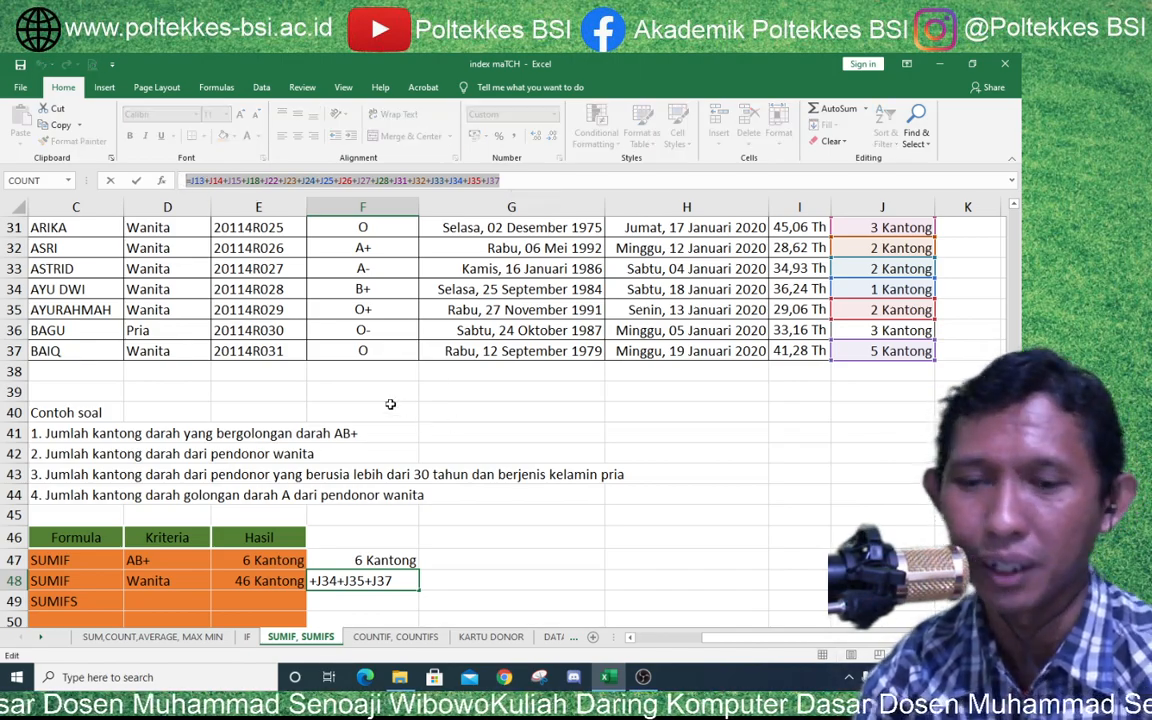
{"action": "key", "text": "Return"}
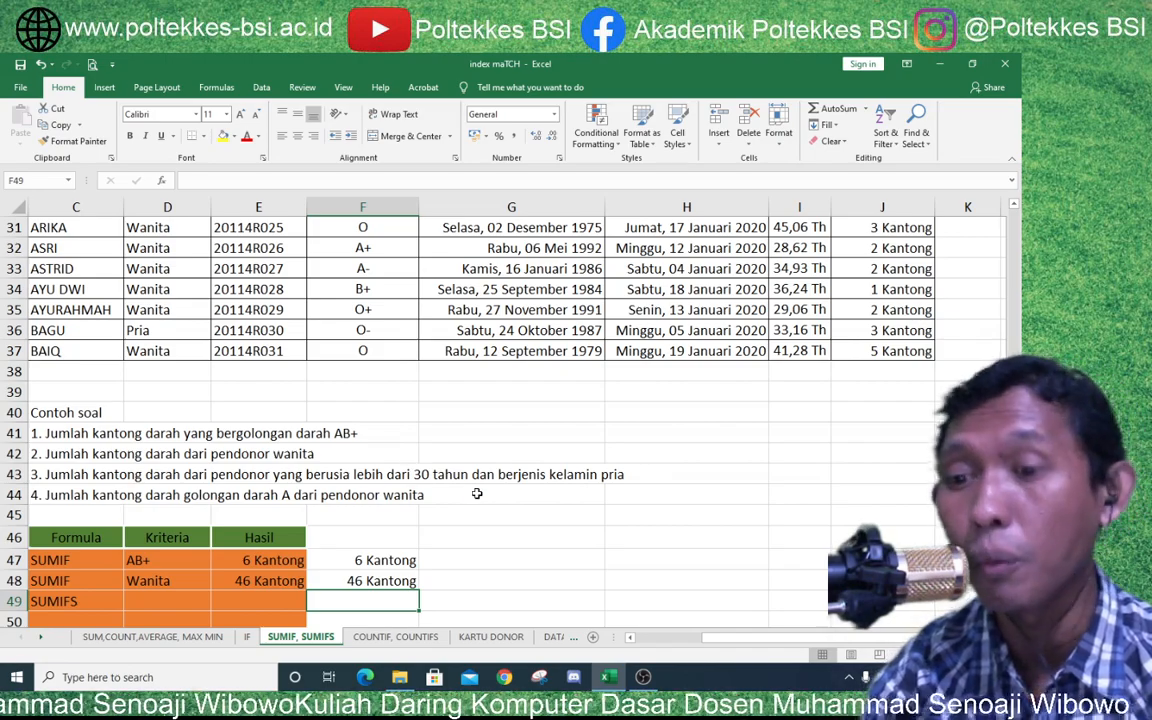
{"action": "left_click", "coordinate": [281, 581]}
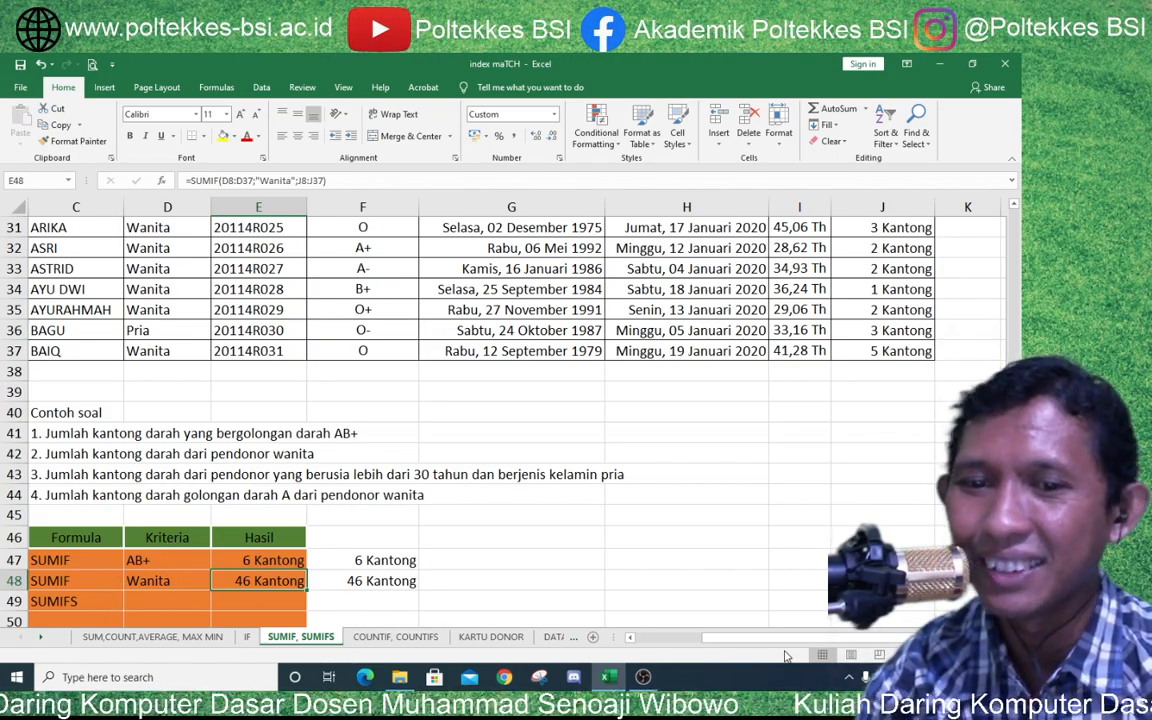
Enter the age criterion >30 in D49 for the third question about male donors over 30
{"action": "left_click_drag", "start_coordinate": [778, 641], "coordinate": [692, 647]}
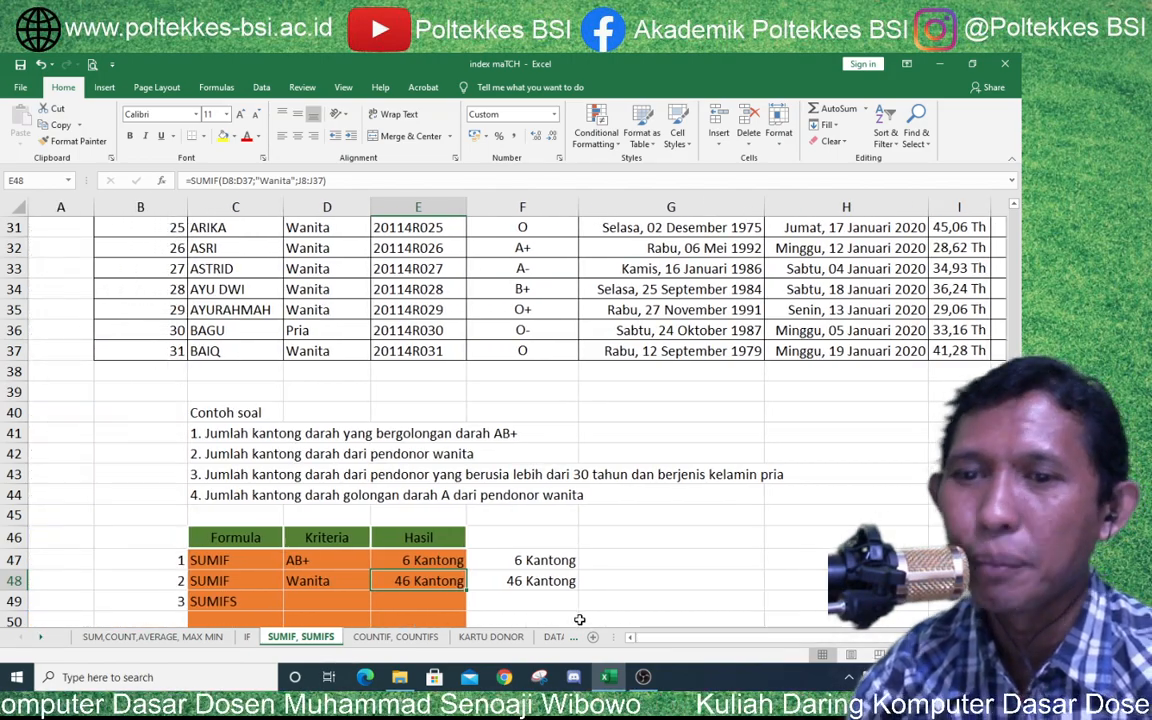
{"action": "left_click", "coordinate": [200, 474]}
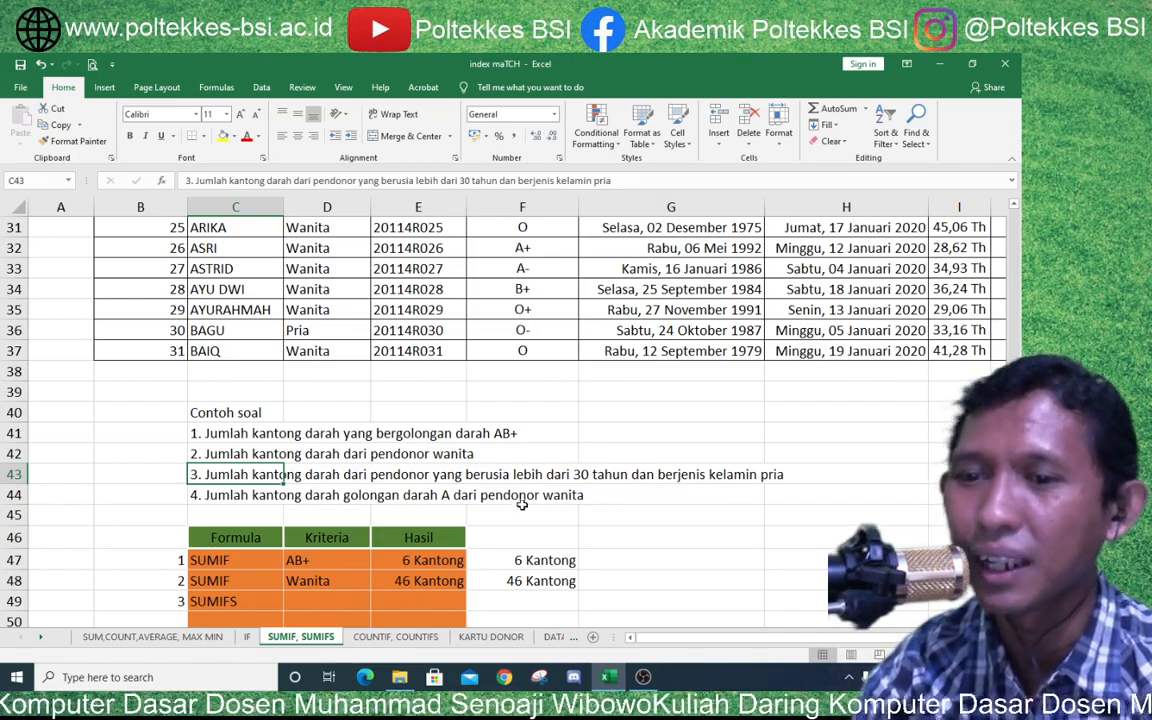
{"action": "scroll", "coordinate": [521, 505], "scroll_direction": "down", "scroll_amount": 1}
{"action": "left_click", "coordinate": [305, 540]}
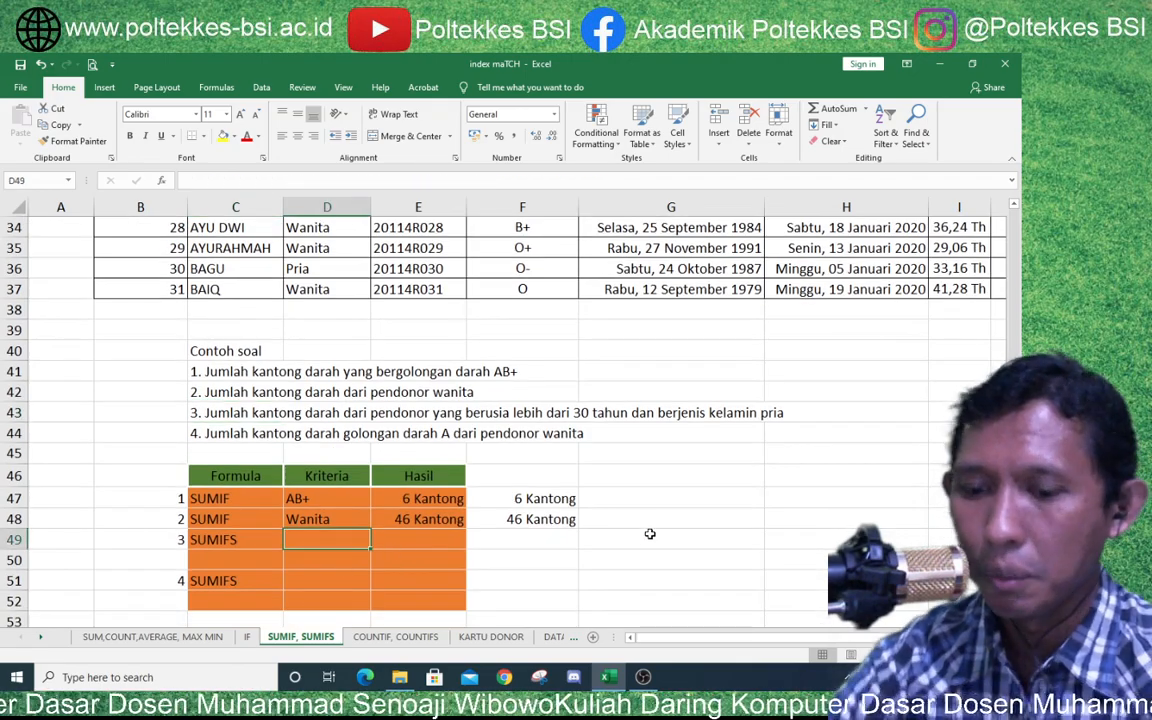
{"action": "type", "text": ">30"}
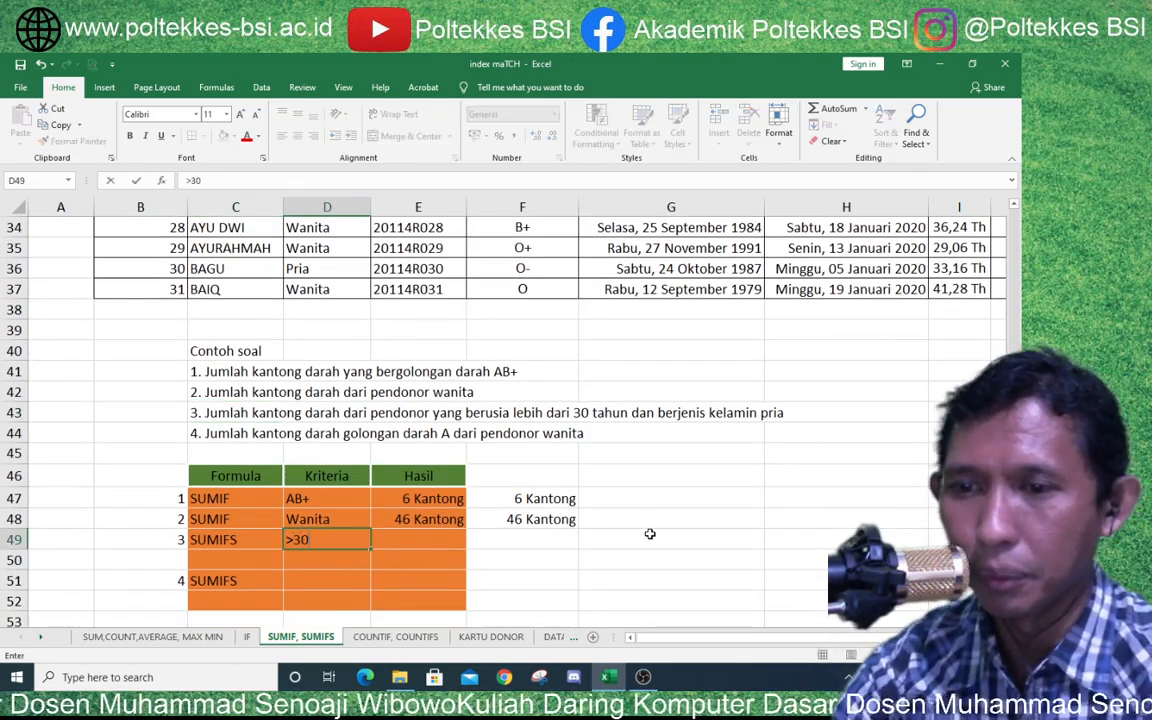
{"action": "key", "text": "Return"}
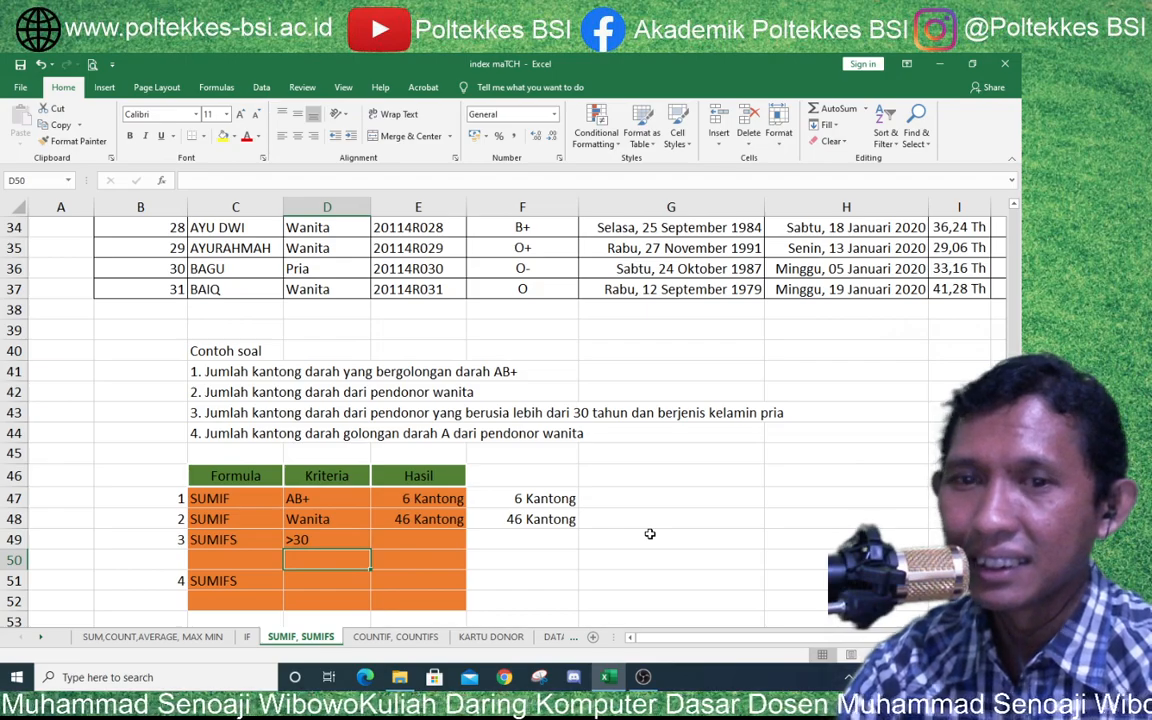